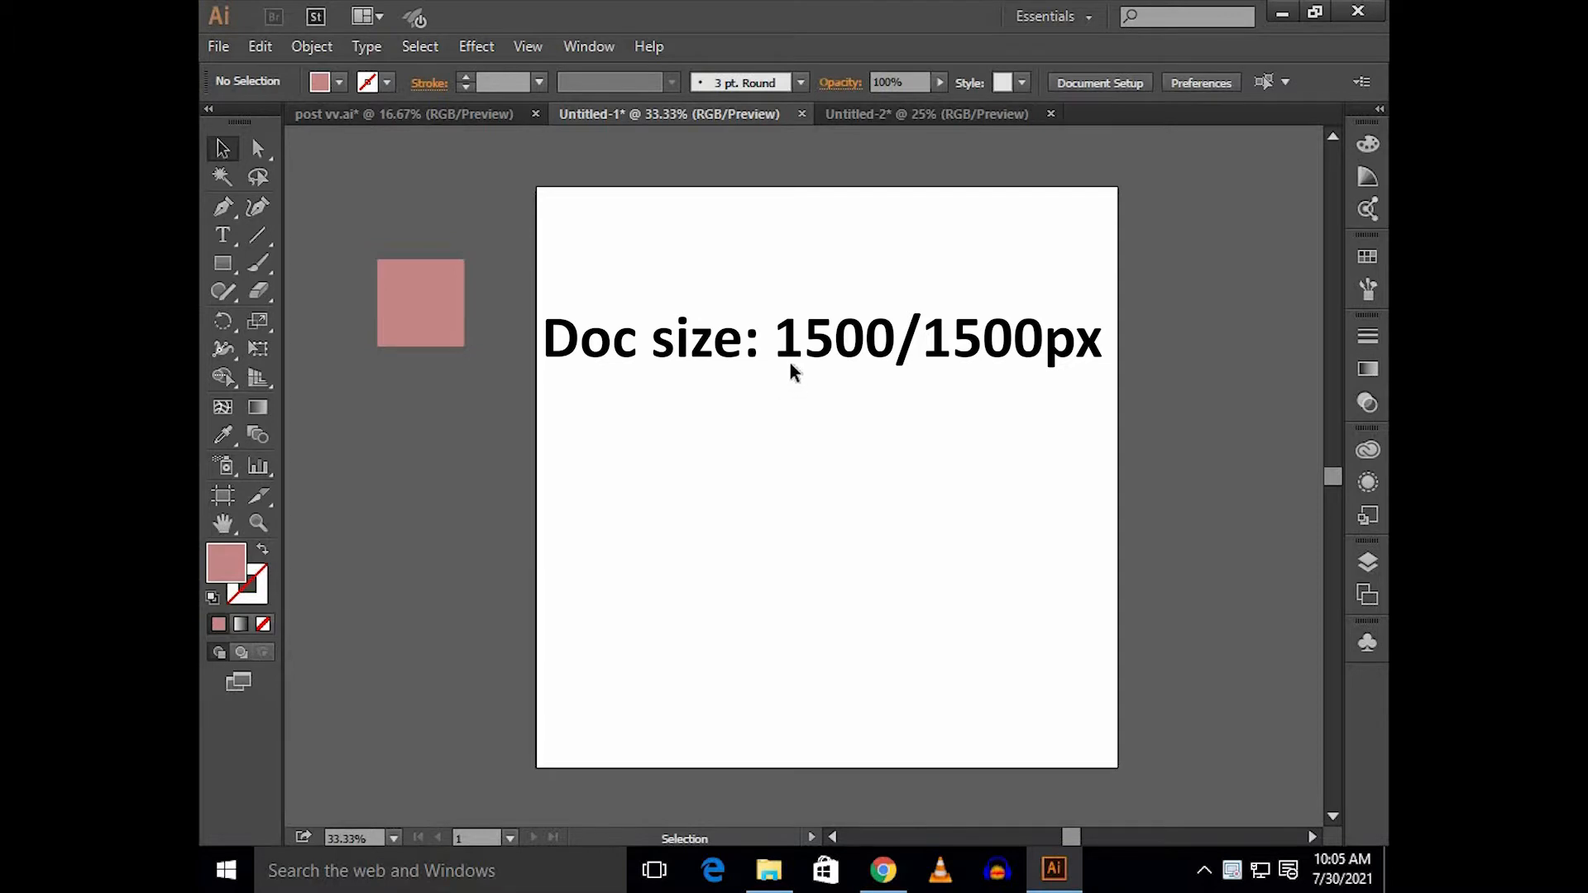
Step: Draw a 1500 × 1500 px rectangle and position it to cover the artboard exactly
{"action": "left_click", "coordinate": [223, 263]}
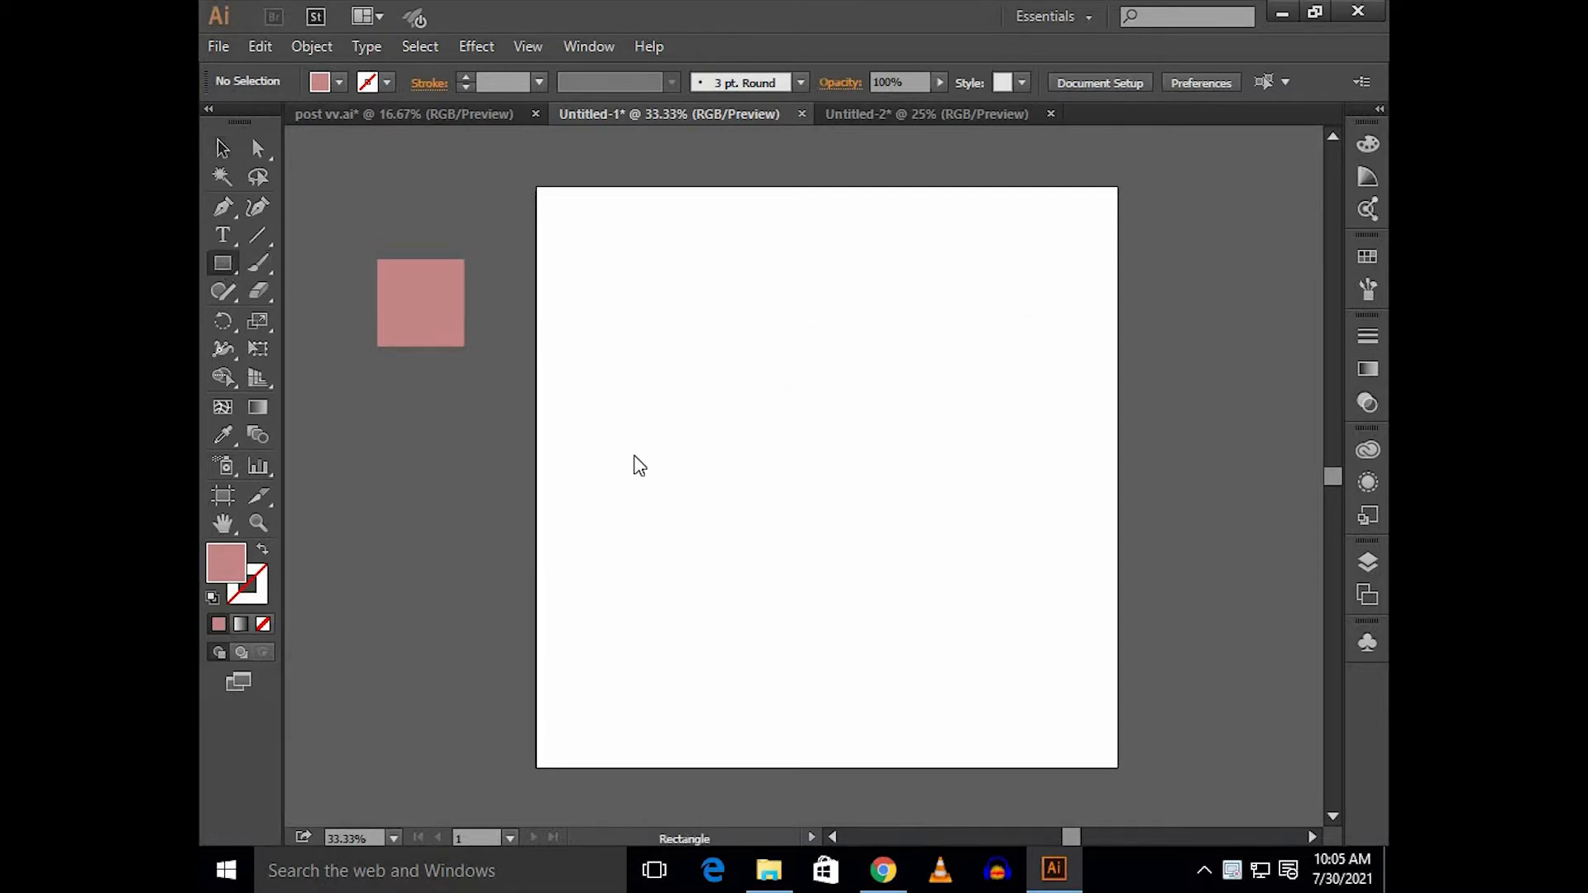
{"action": "left_click", "coordinate": [634, 461]}
{"action": "type", "text": "15"}
{"action": "key", "text": "Tab"}
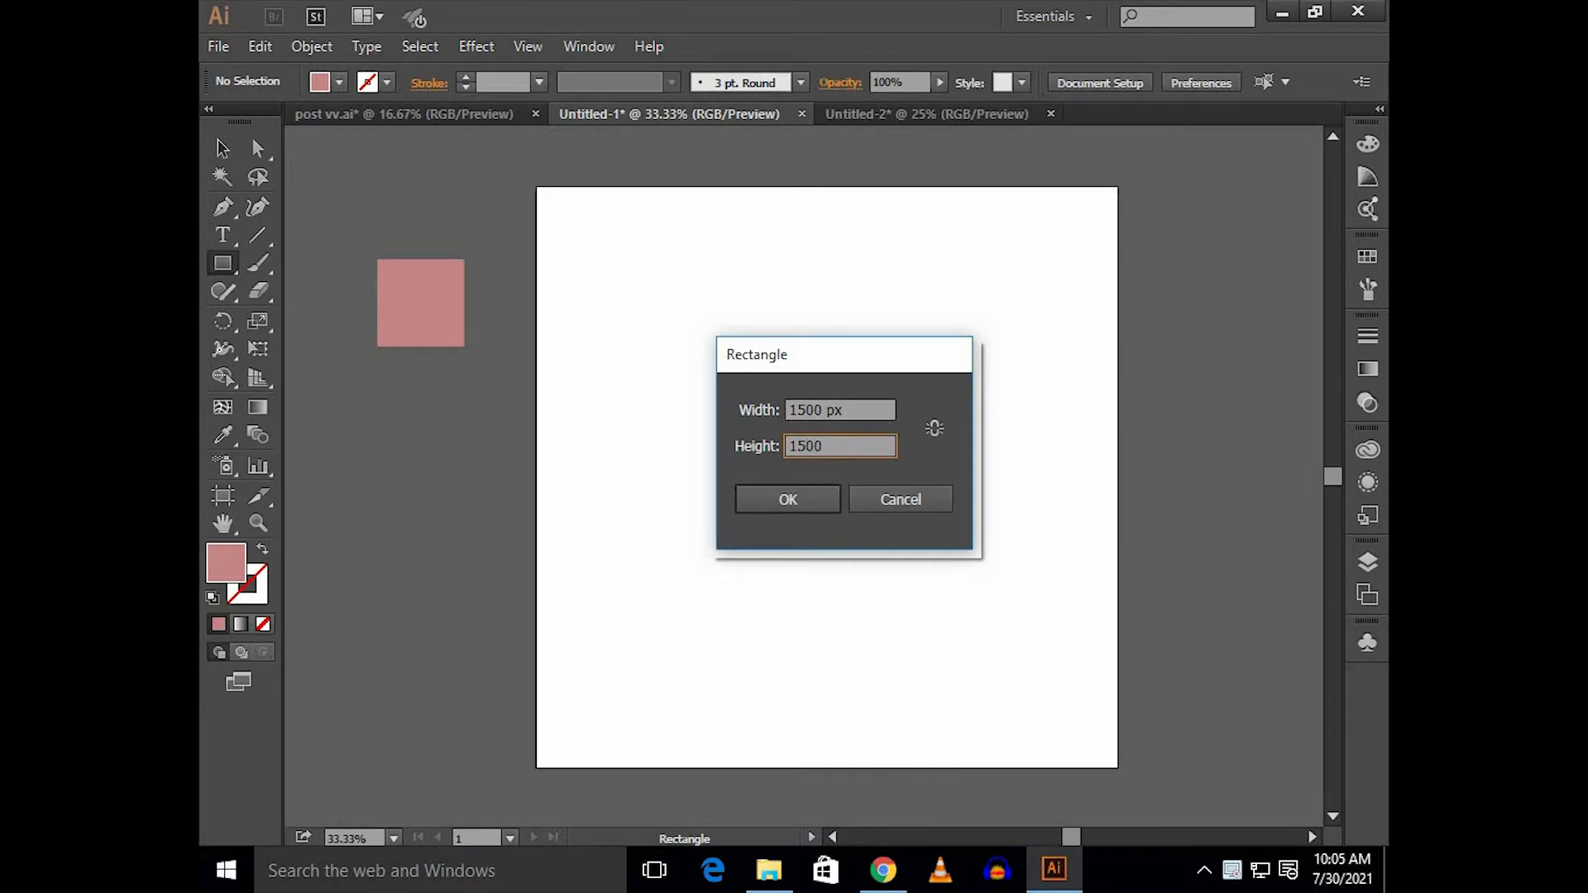
{"action": "left_click", "coordinate": [744, 496]}
{"action": "key", "text": "v"}
{"action": "left_click_drag", "start_coordinate": [787, 493], "coordinate": [746, 265]}
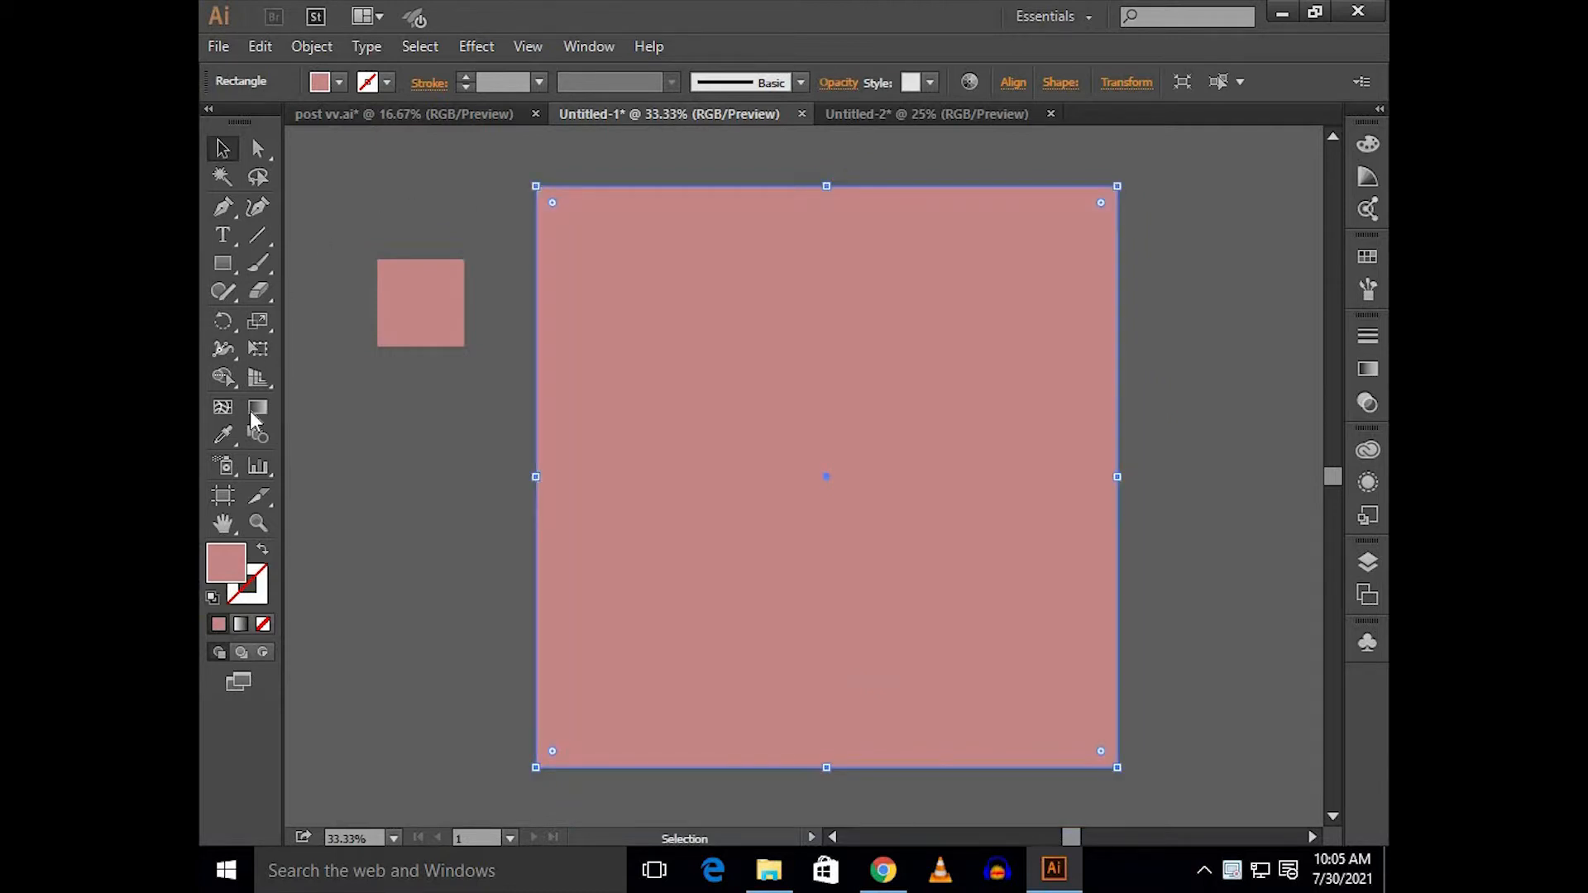
Step: Add a gradient mesh point at the centre of the pink square and colour it a lighter pink
{"action": "left_click", "coordinate": [225, 407]}
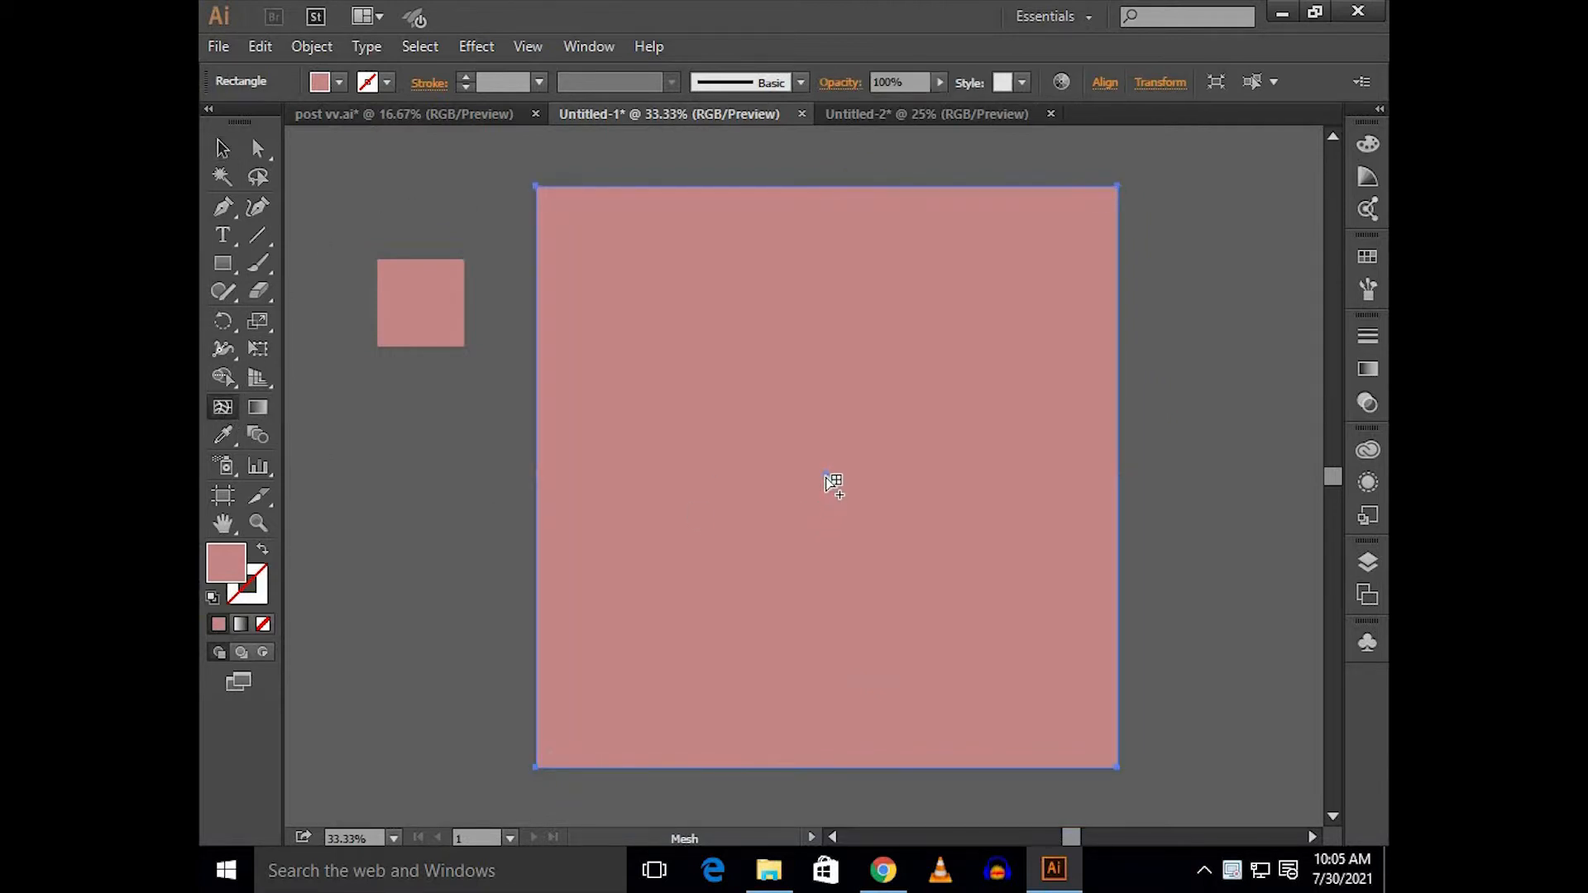
{"action": "left_click", "coordinate": [826, 477]}
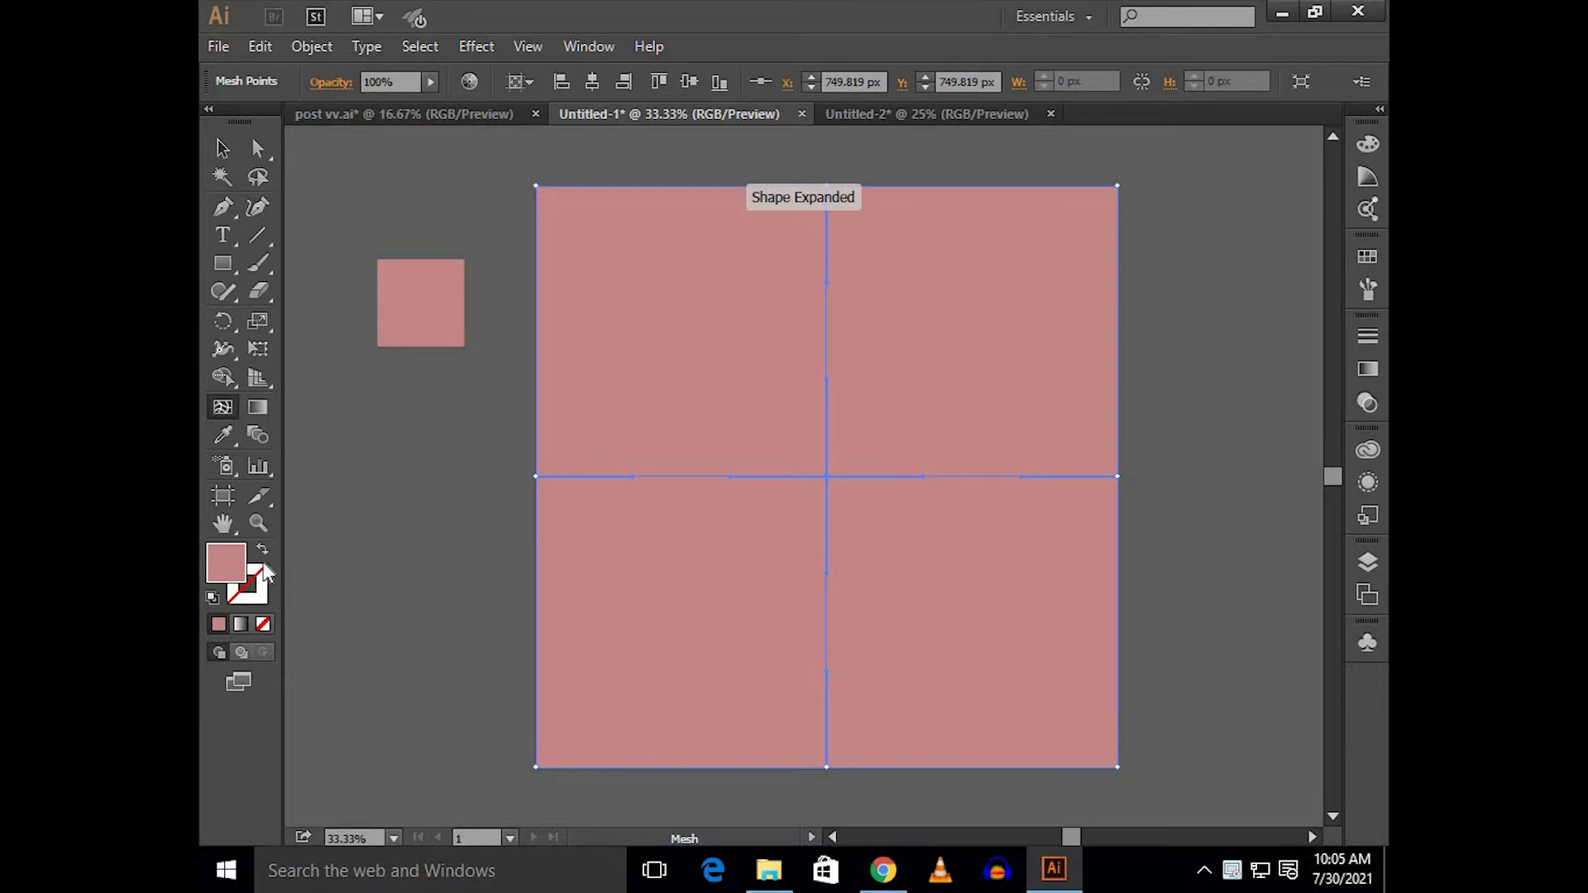
{"action": "double_click", "coordinate": [227, 563]}
{"action": "left_click", "coordinate": [908, 369]}
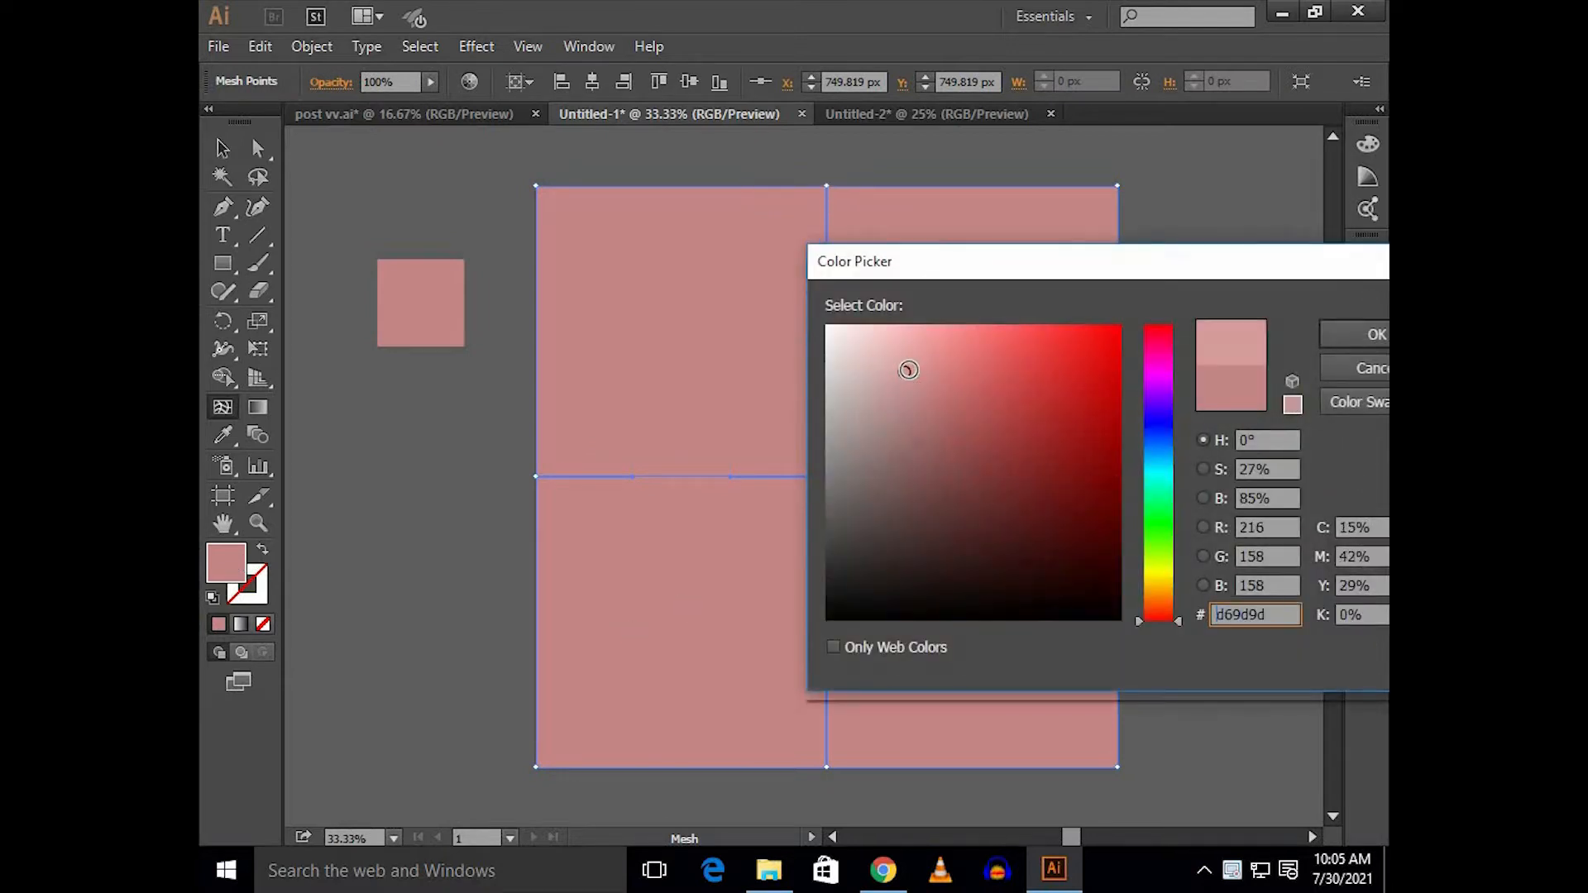
{"action": "left_click", "coordinate": [903, 367]}
{"action": "left_click", "coordinate": [1337, 338]}
{"action": "key", "text": "v"}
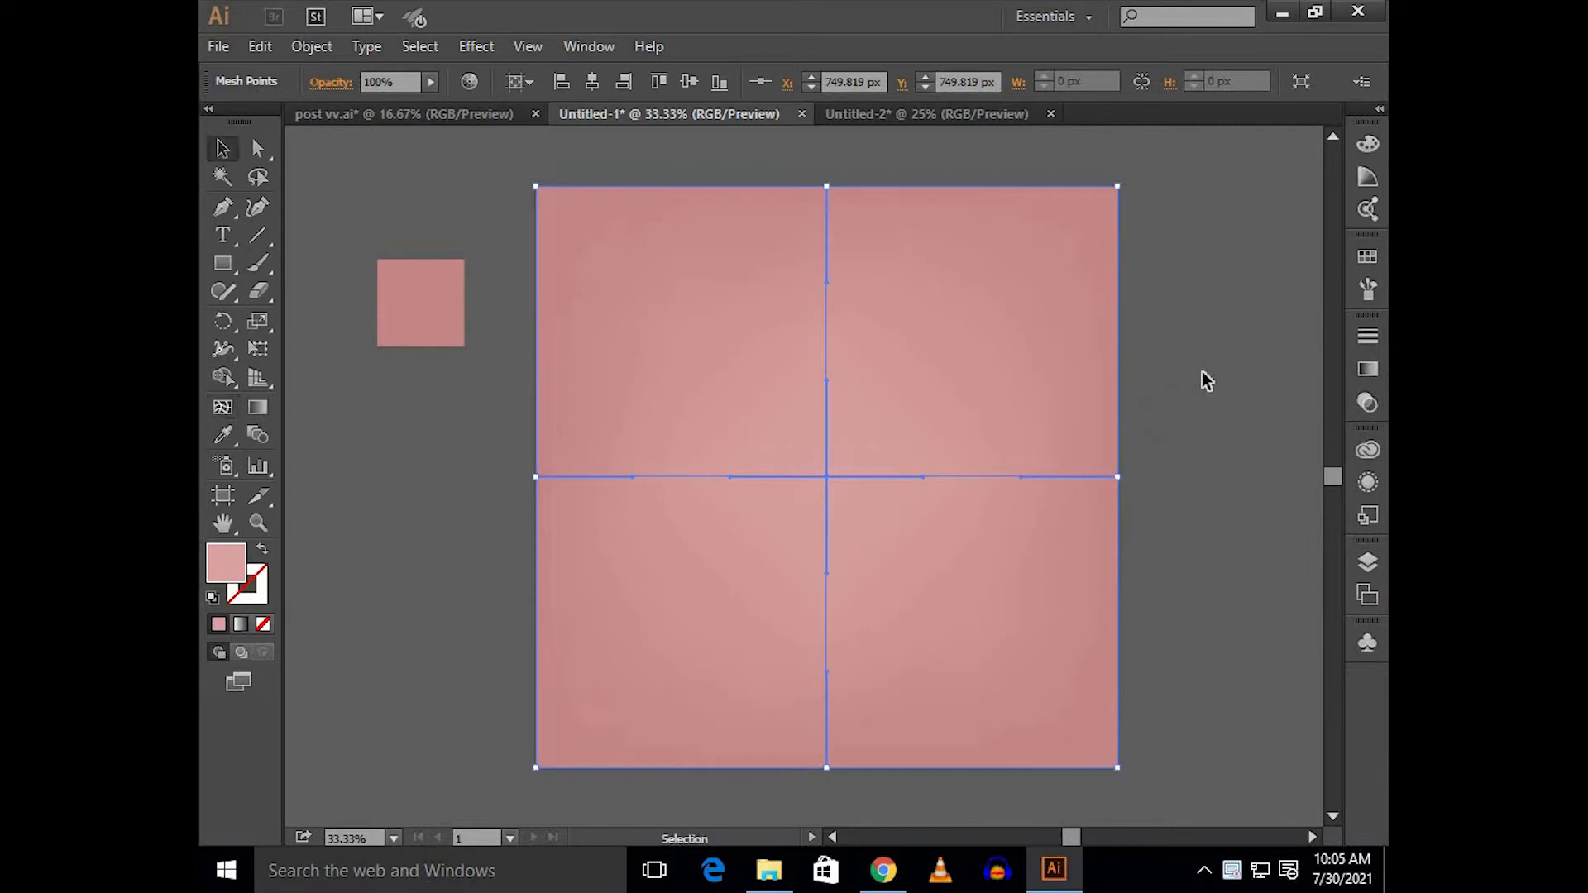
{"action": "left_click", "coordinate": [1205, 379]}
Step: Create a second 1500 × 1500 px rectangle, fill it with black, and place it exactly over the artboard
{"action": "left_click", "coordinate": [220, 264]}
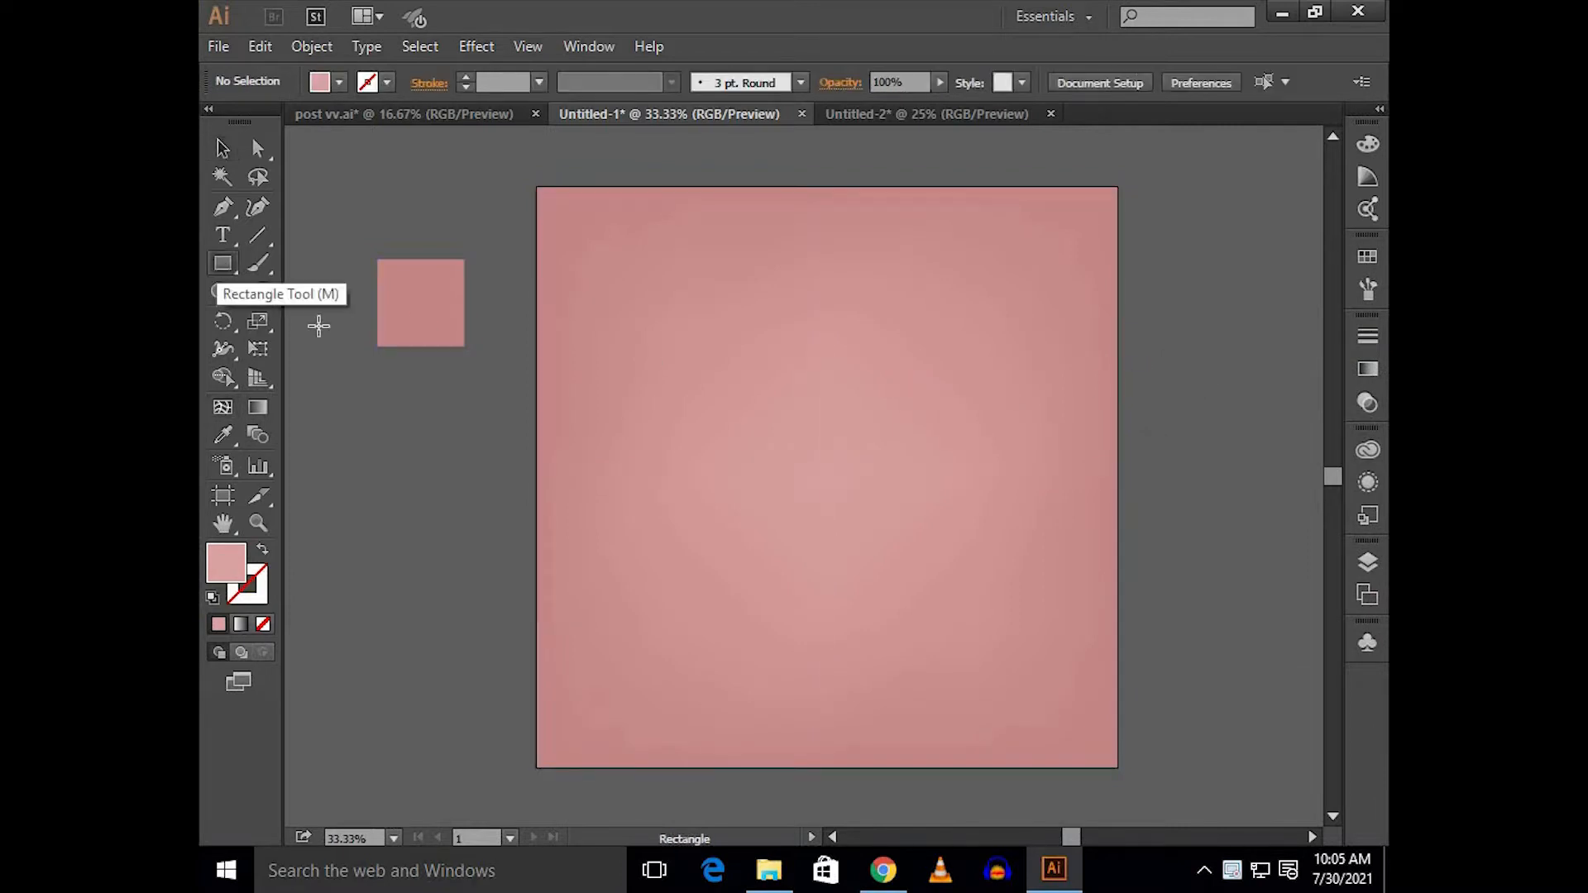
{"action": "left_click", "coordinate": [632, 360]}
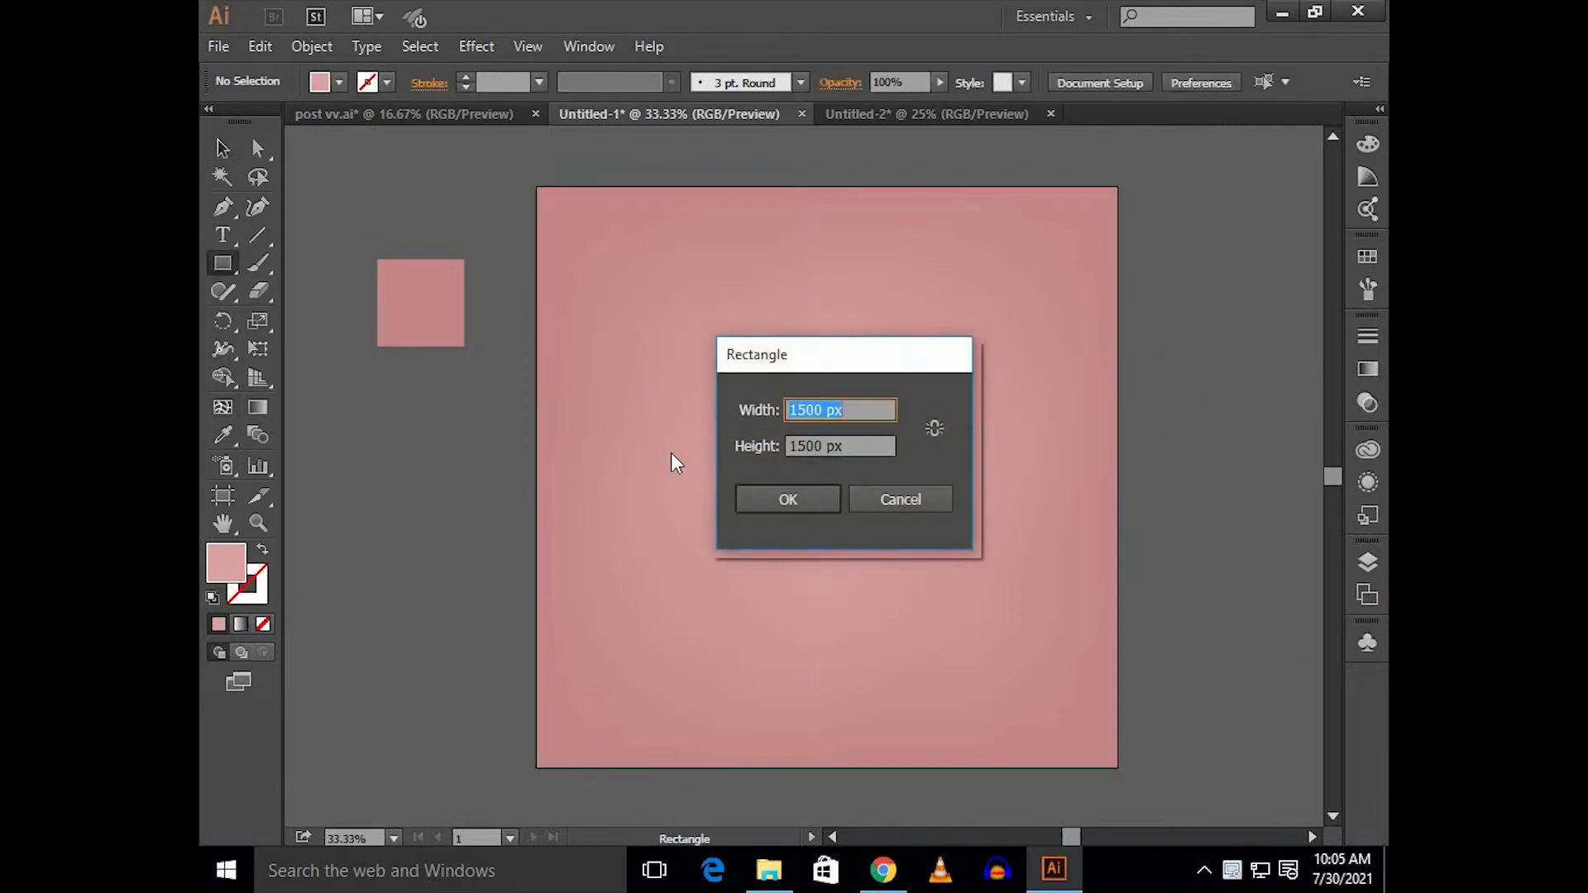
{"action": "key", "text": "Return"}
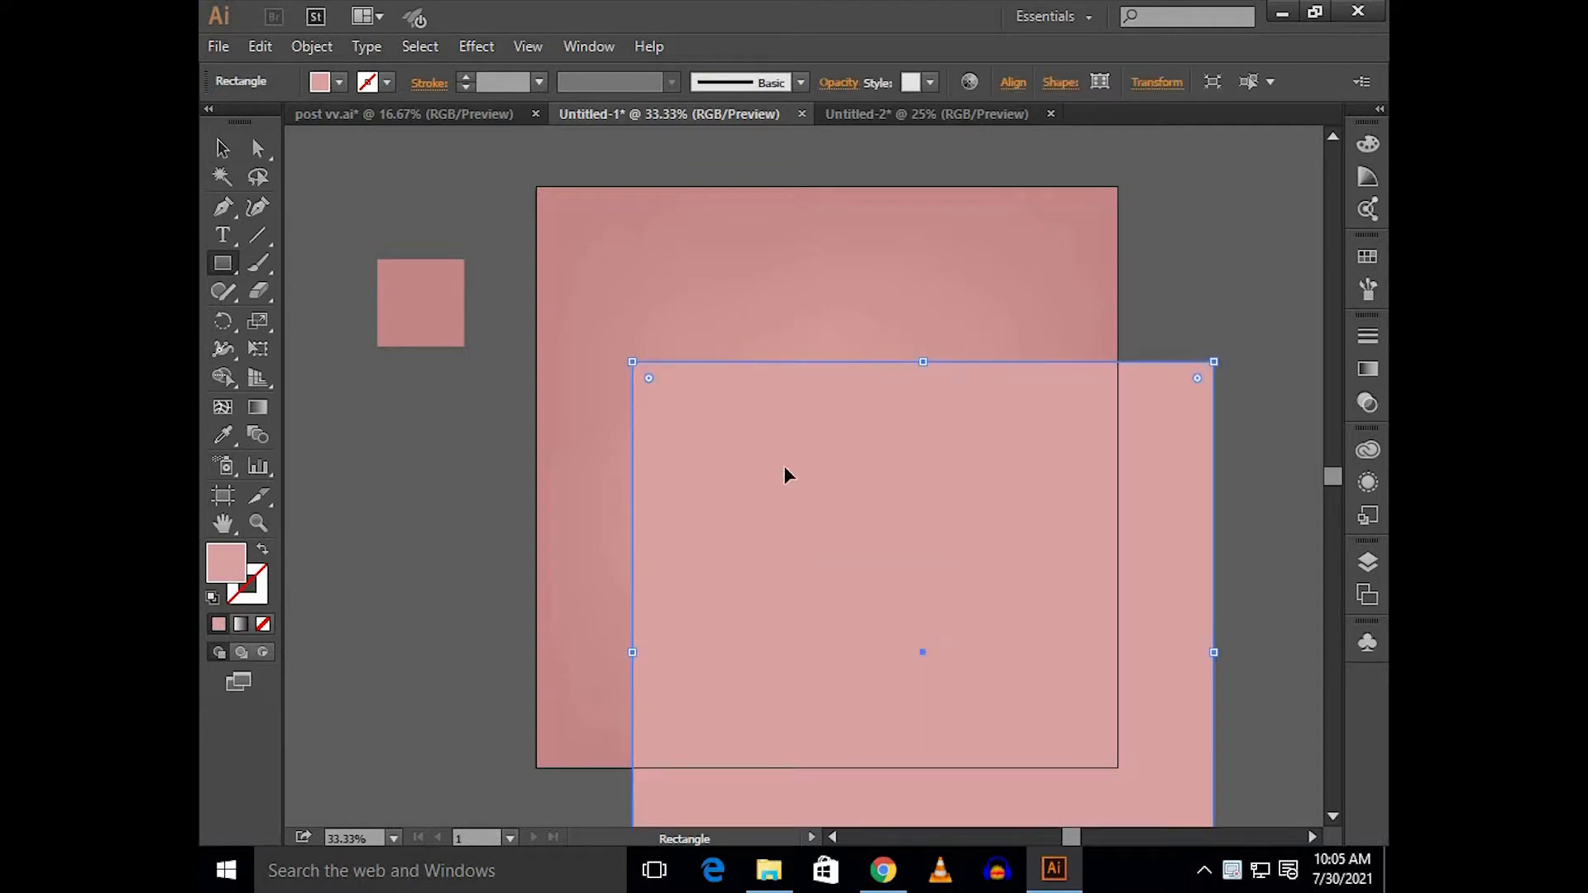
{"action": "key", "text": "v"}
{"action": "left_click", "coordinate": [339, 82]}
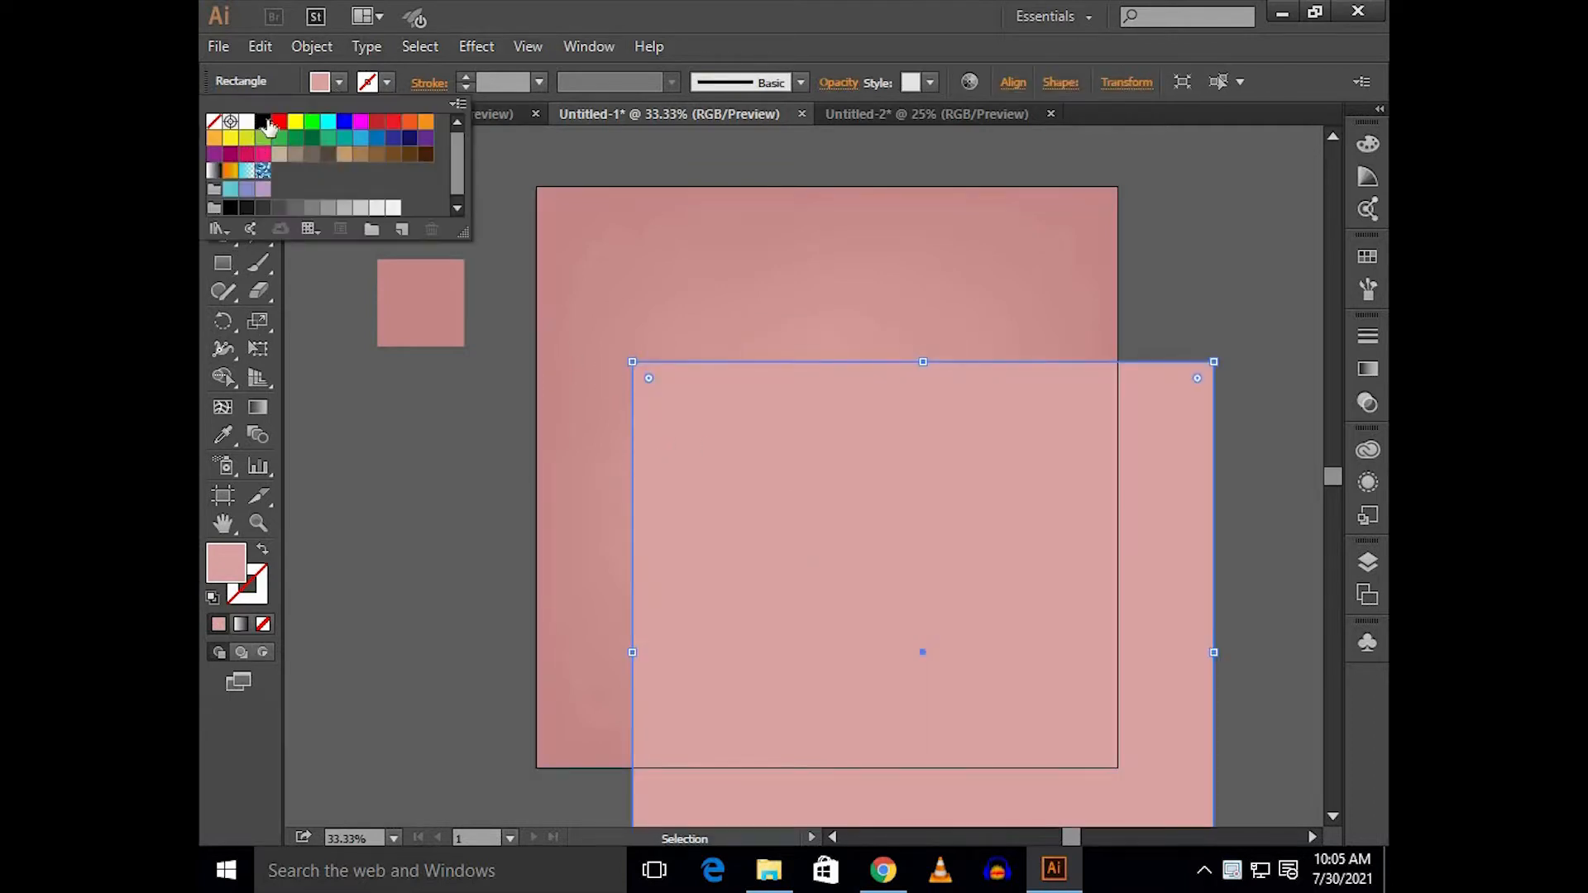
{"action": "left_click", "coordinate": [264, 122]}
{"action": "left_click", "coordinate": [436, 623]}
{"action": "left_click", "coordinate": [436, 623]}
{"action": "left_click_drag", "start_coordinate": [732, 438], "coordinate": [654, 322]}
{"action": "scroll", "coordinate": [653, 327], "scroll_direction": "down", "scroll_amount": 1}
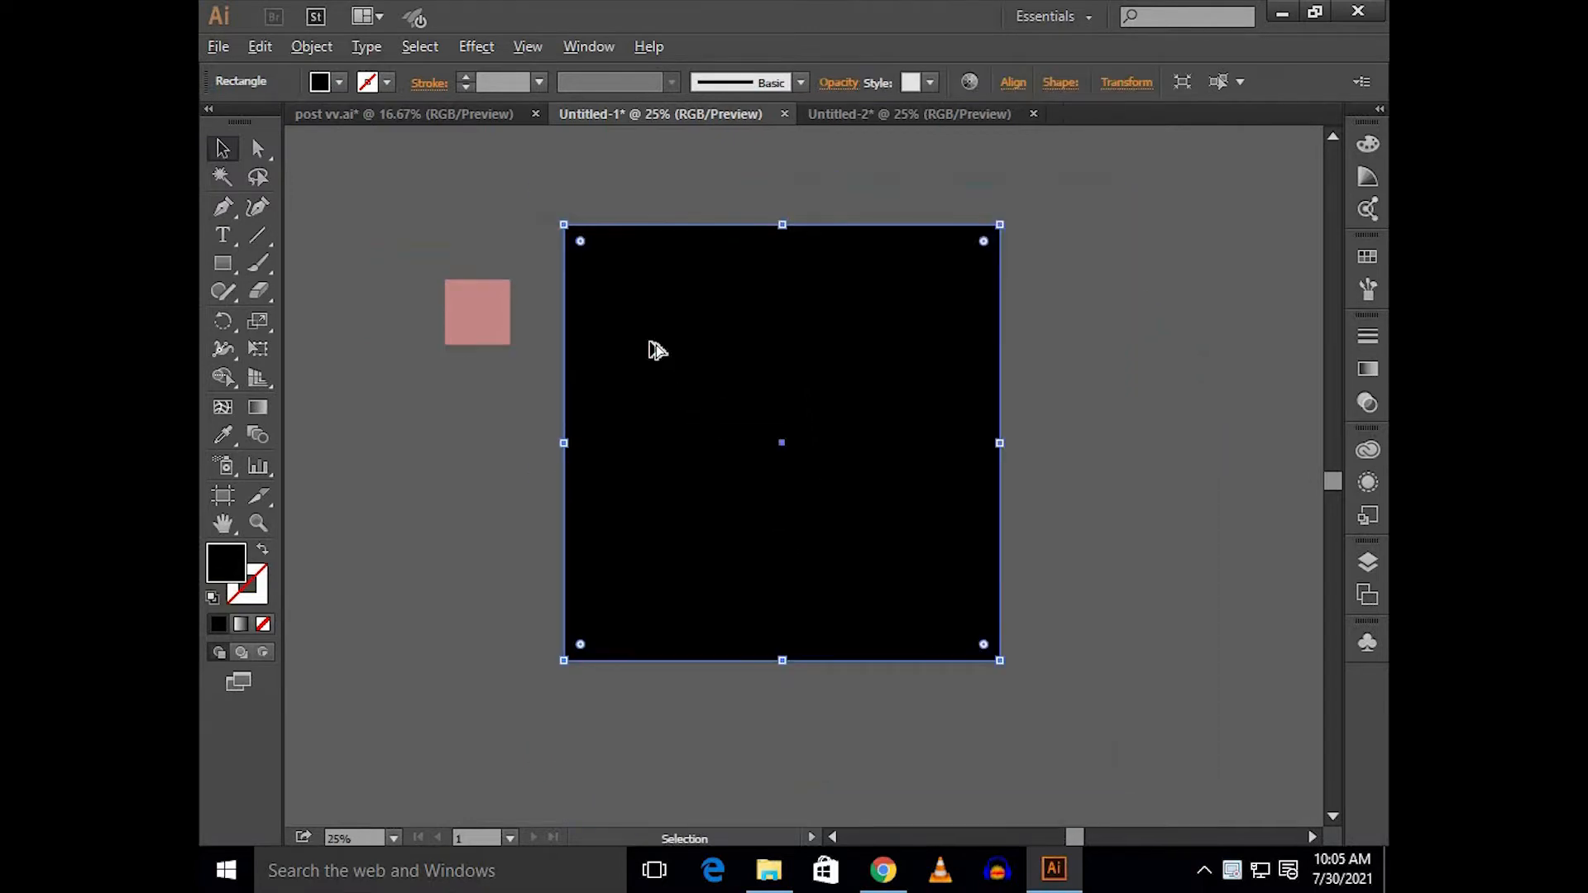
{"action": "scroll", "coordinate": [654, 349], "scroll_direction": "down", "scroll_amount": 1}
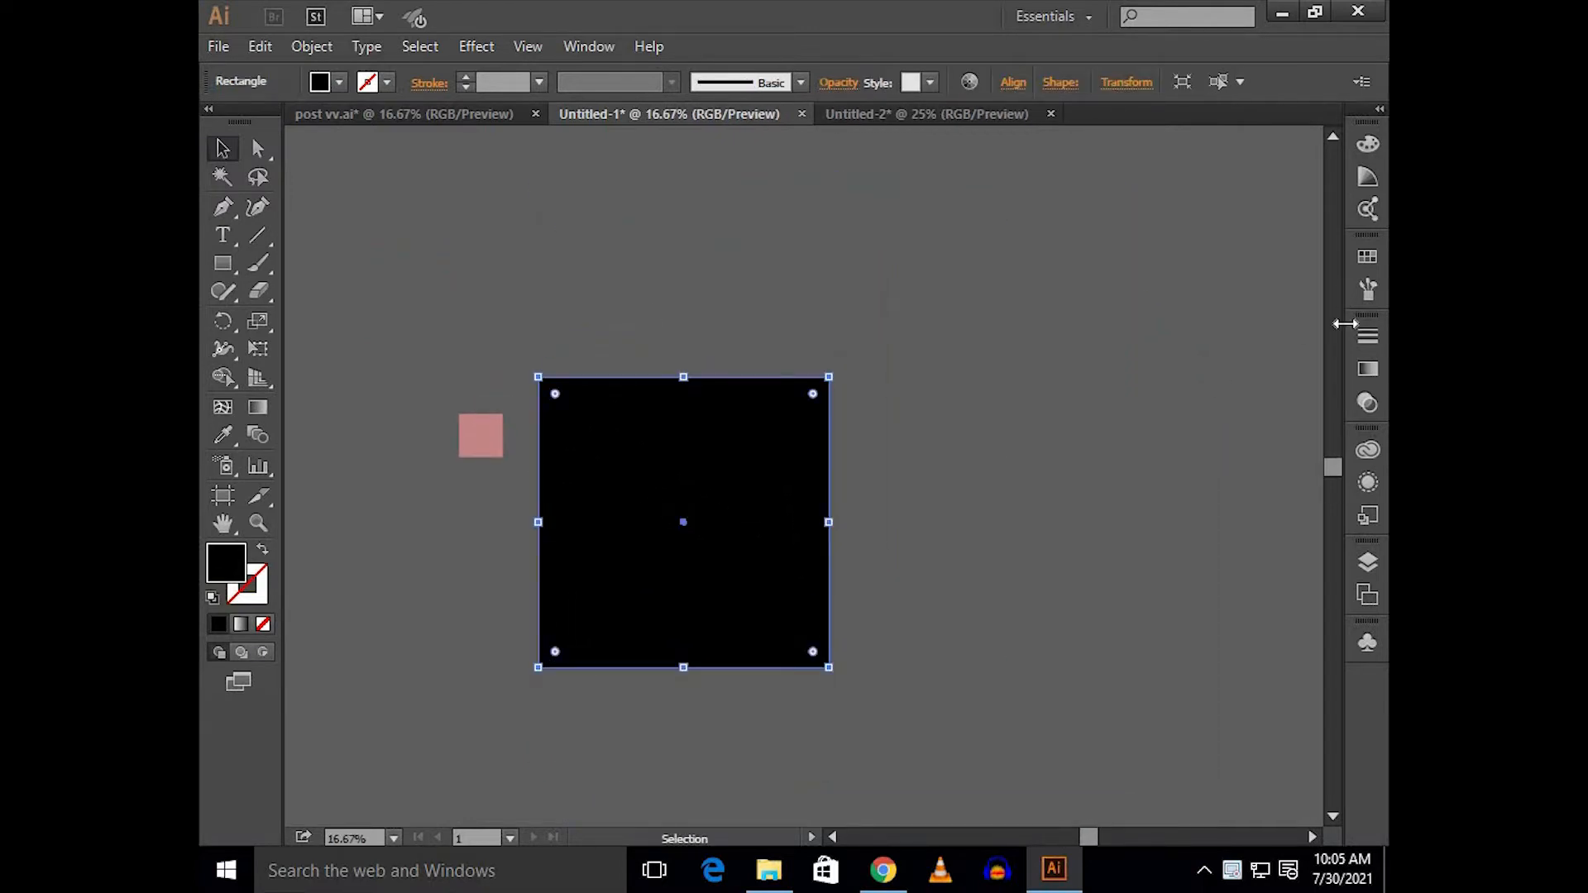
Step: Apply a linear gradient to the black square, running from solid black to an end stop with 0% opacity
{"action": "left_click", "coordinate": [1367, 369]}
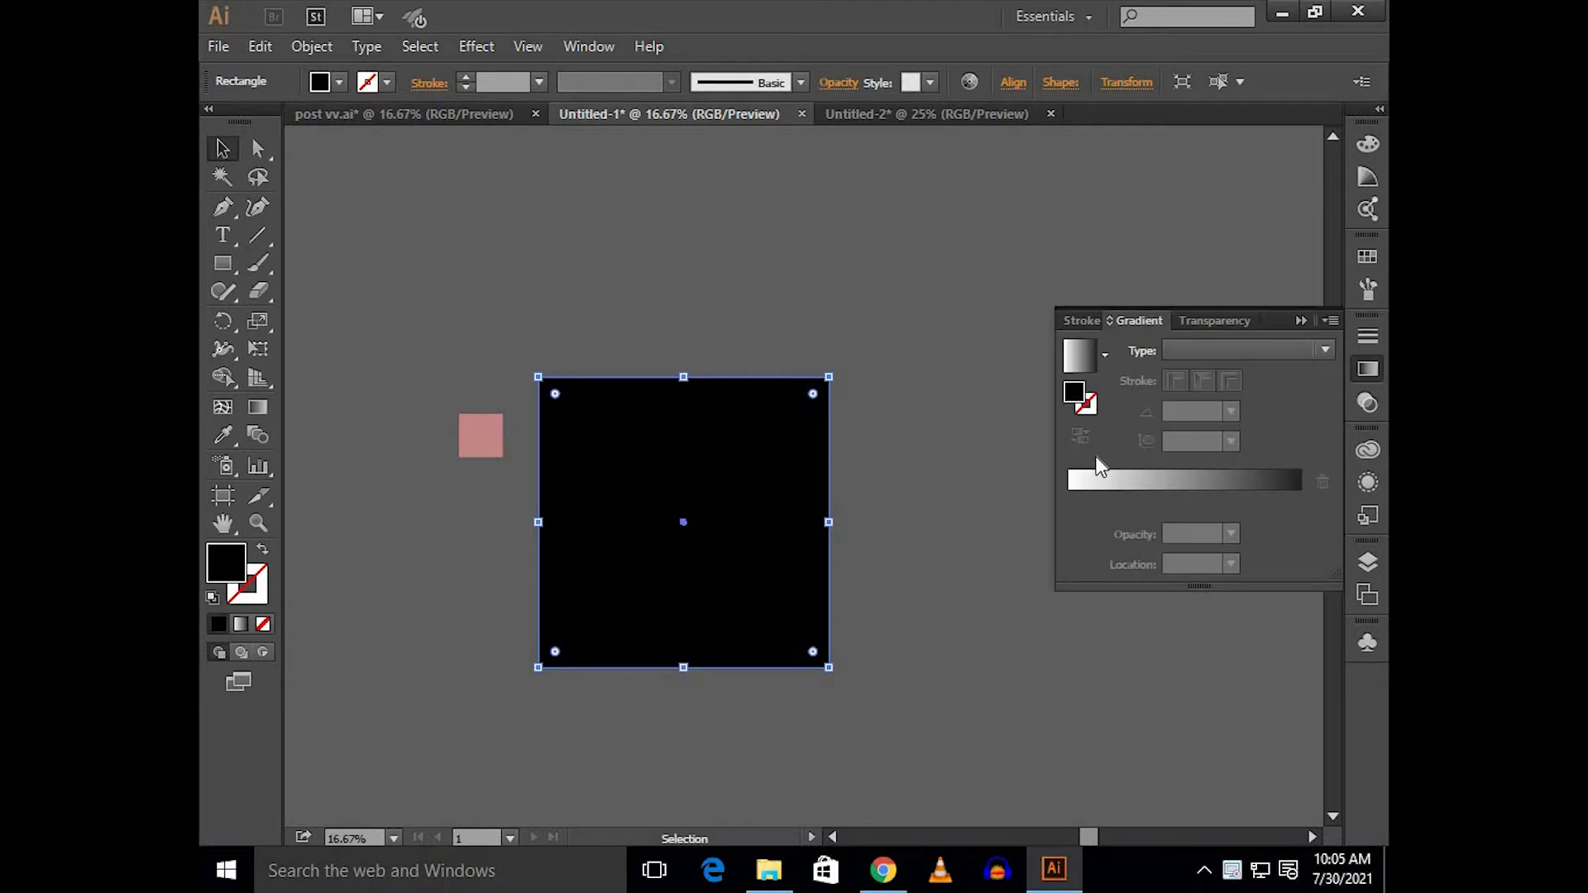
{"action": "left_click_drag", "start_coordinate": [1077, 394], "coordinate": [1100, 506]}
{"action": "left_click", "coordinate": [1300, 500]}
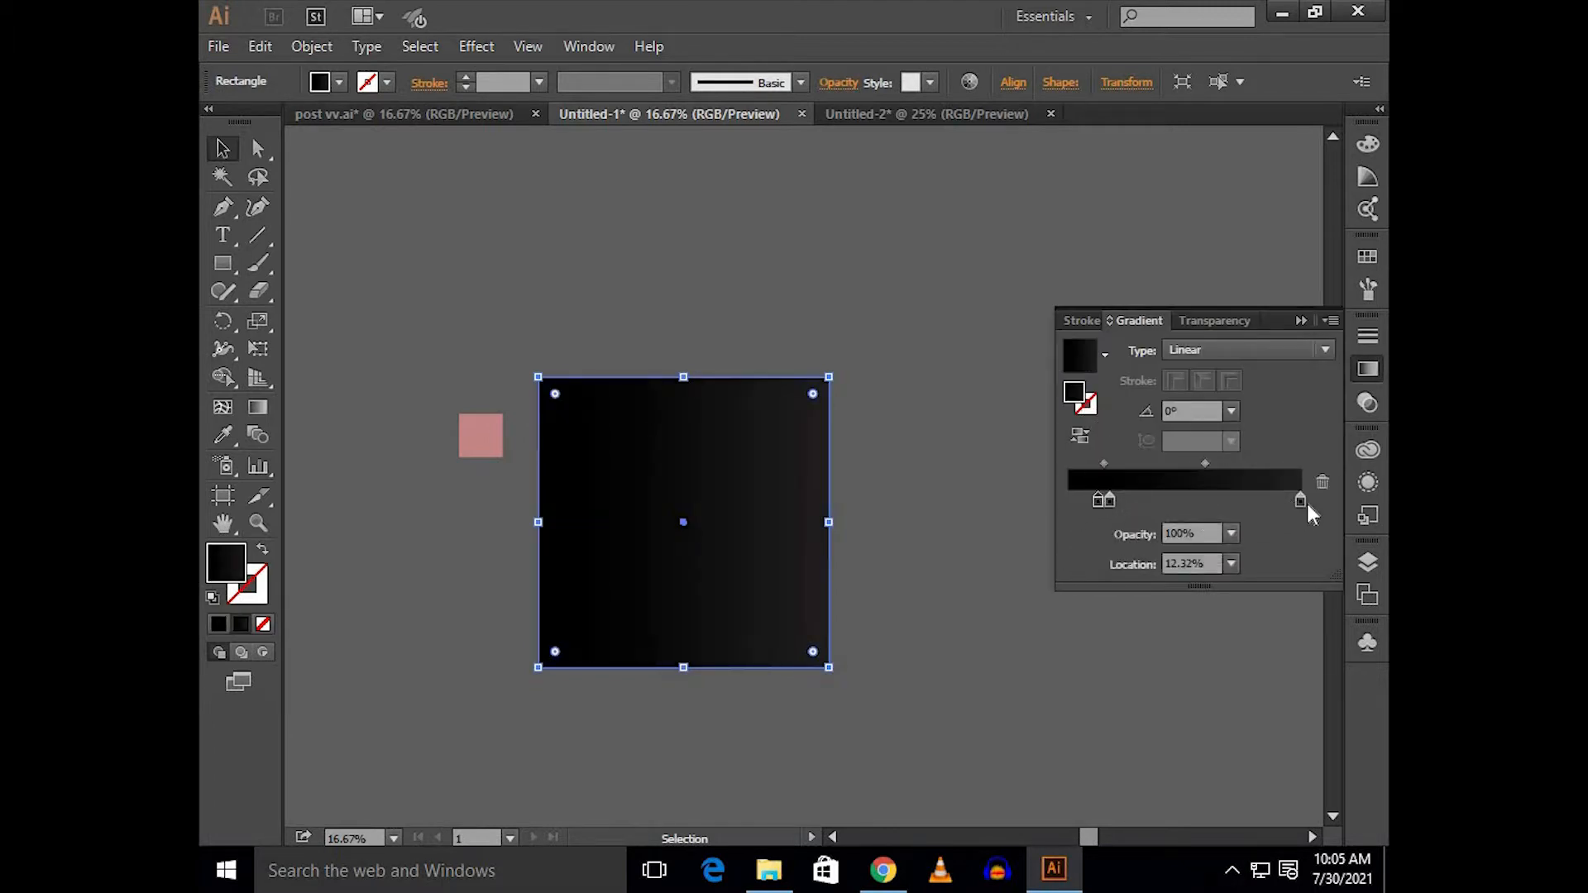
{"action": "mouse_move", "coordinate": [1300, 500]}
{"action": "left_mouse_down"}
{"action": "mouse_move", "coordinate": [1152, 506]}
{"action": "mouse_move", "coordinate": [1302, 504]}
{"action": "left_mouse_up"}
{"action": "left_click_drag", "start_coordinate": [1109, 503], "coordinate": [1053, 507]}
{"action": "left_click", "coordinate": [1301, 502]}
{"action": "left_click", "coordinate": [1230, 535]}
{"action": "left_click", "coordinate": [1257, 564]}
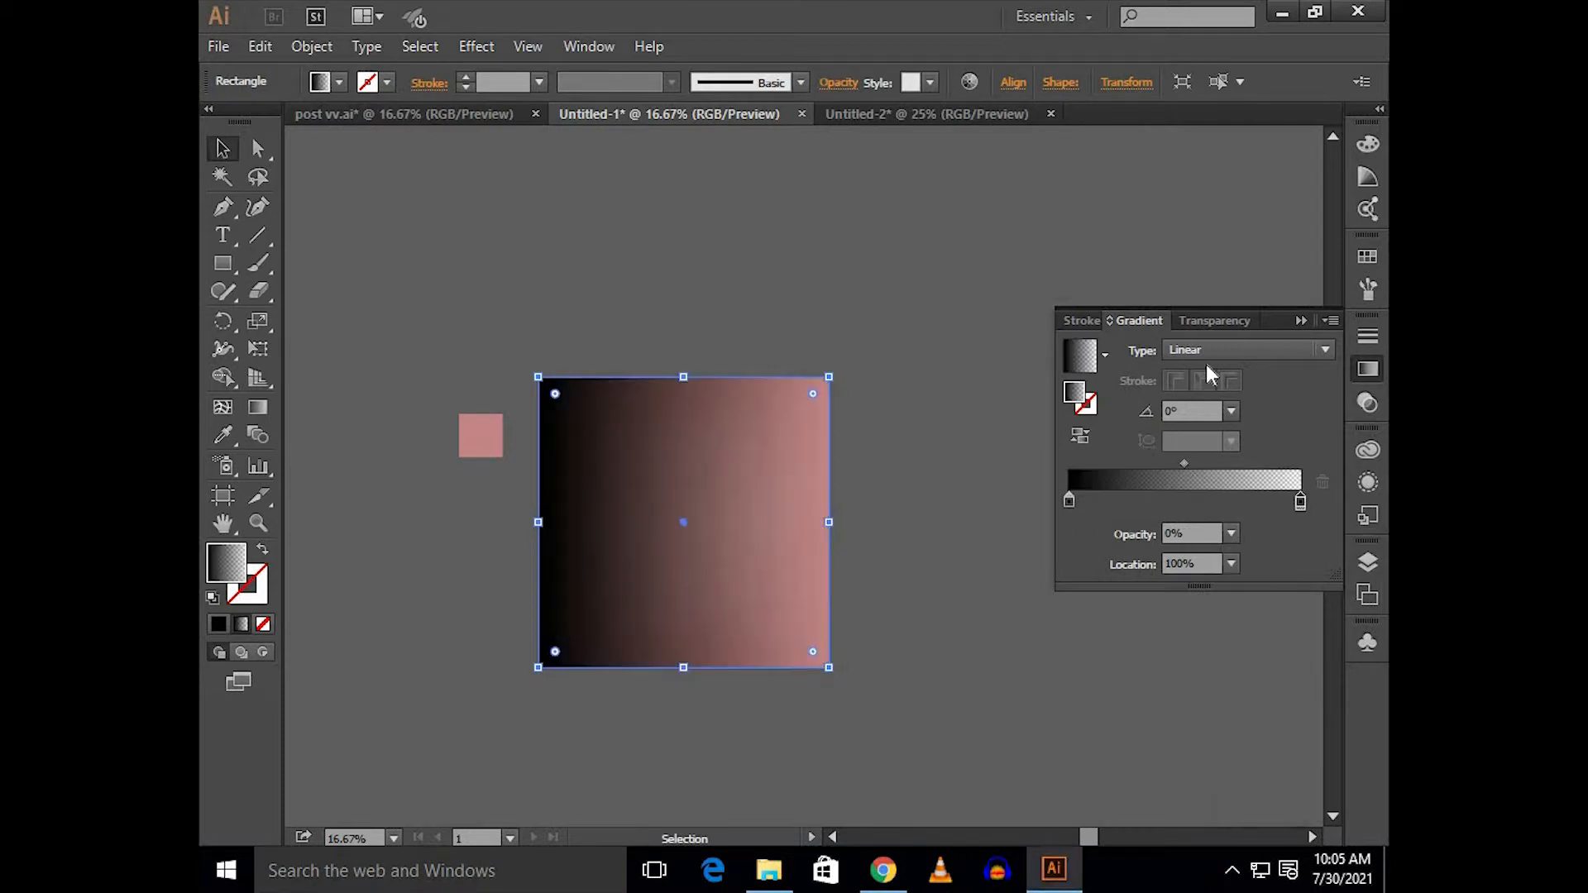
Step: Change the gradient type to Radial, reverse its direction, and shift its midpoint to about 54%
{"action": "left_click", "coordinate": [1214, 355]}
{"action": "left_click", "coordinate": [1202, 399]}
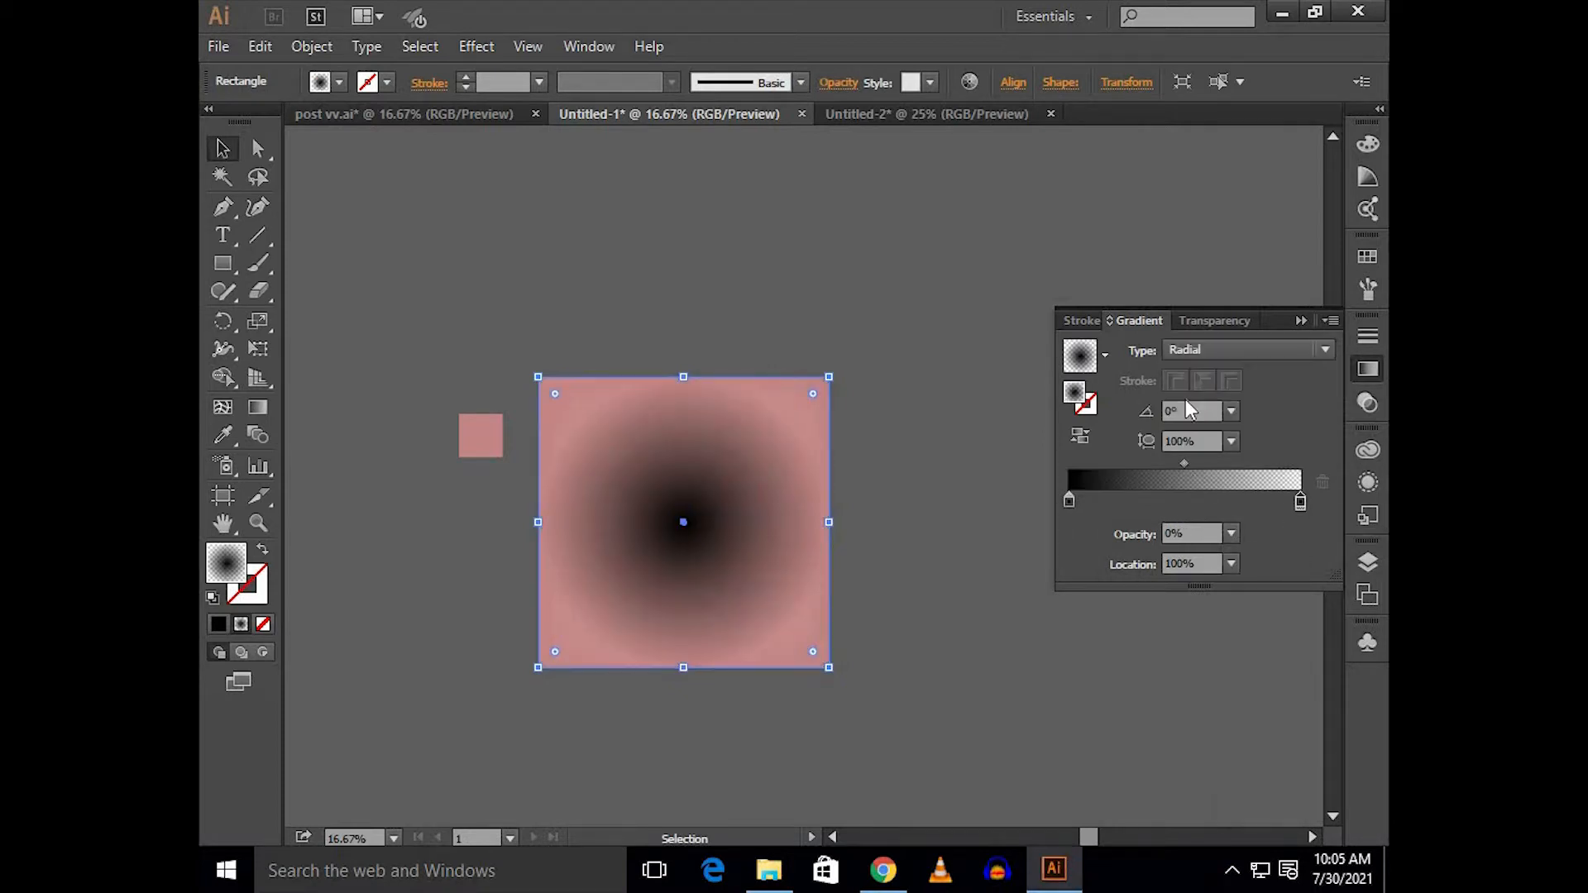
{"action": "left_click", "coordinate": [1077, 438]}
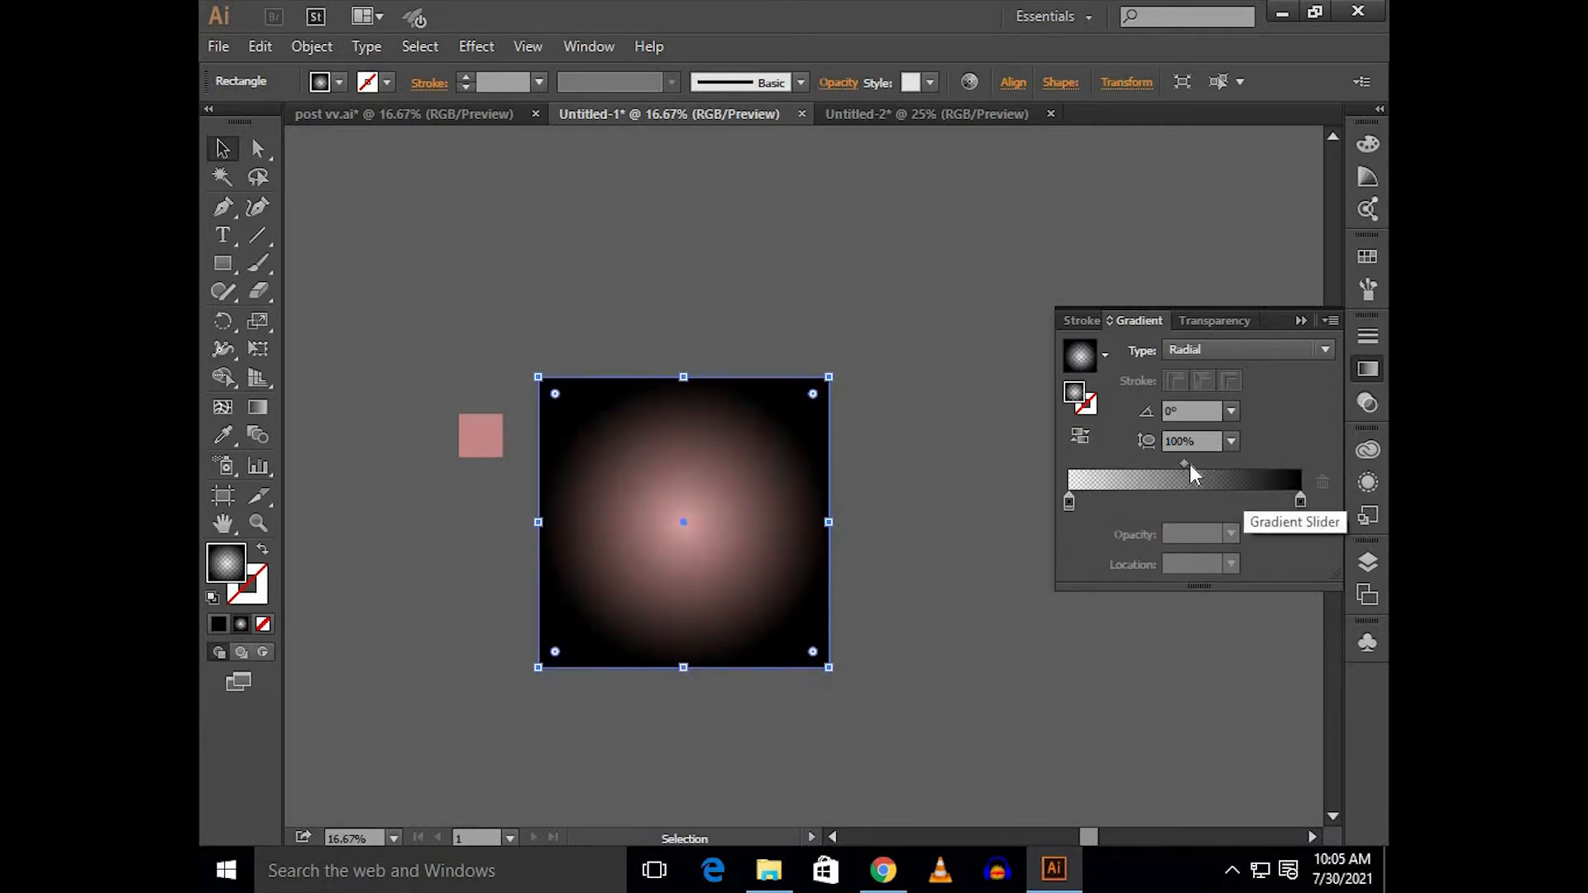
{"action": "left_click_drag", "start_coordinate": [1189, 463], "coordinate": [1194, 464]}
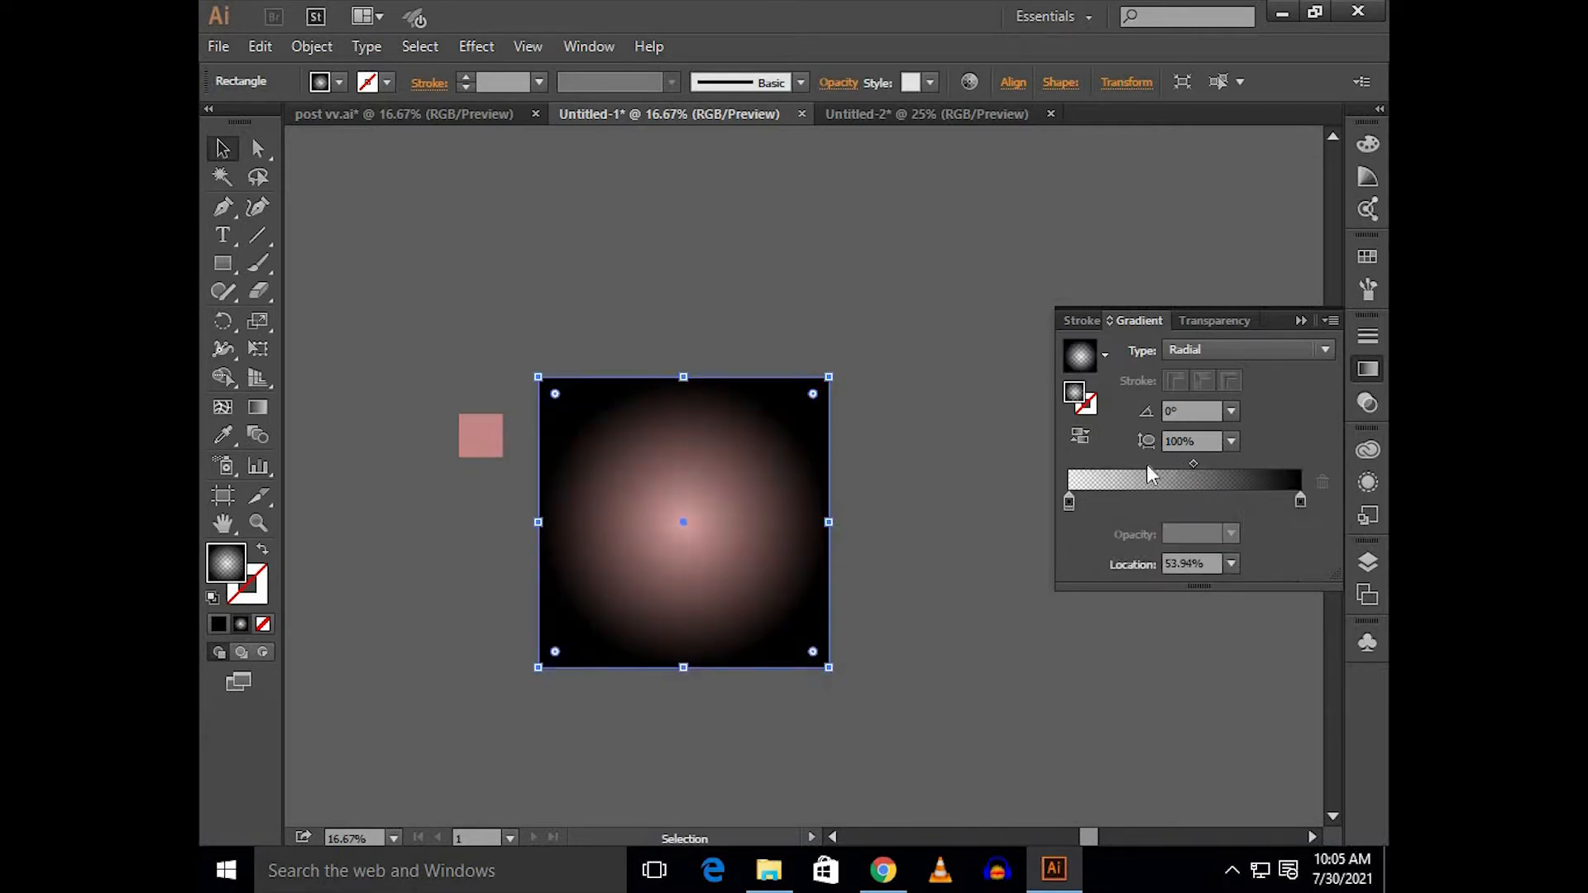
Step: Enlarge the radial gradient well beyond the square, setting its midpoint to about 49.5% and moving the transparent stop to about 5.4%
{"action": "left_click", "coordinate": [265, 411]}
{"action": "left_click_drag", "start_coordinate": [490, 523], "coordinate": [411, 532]}
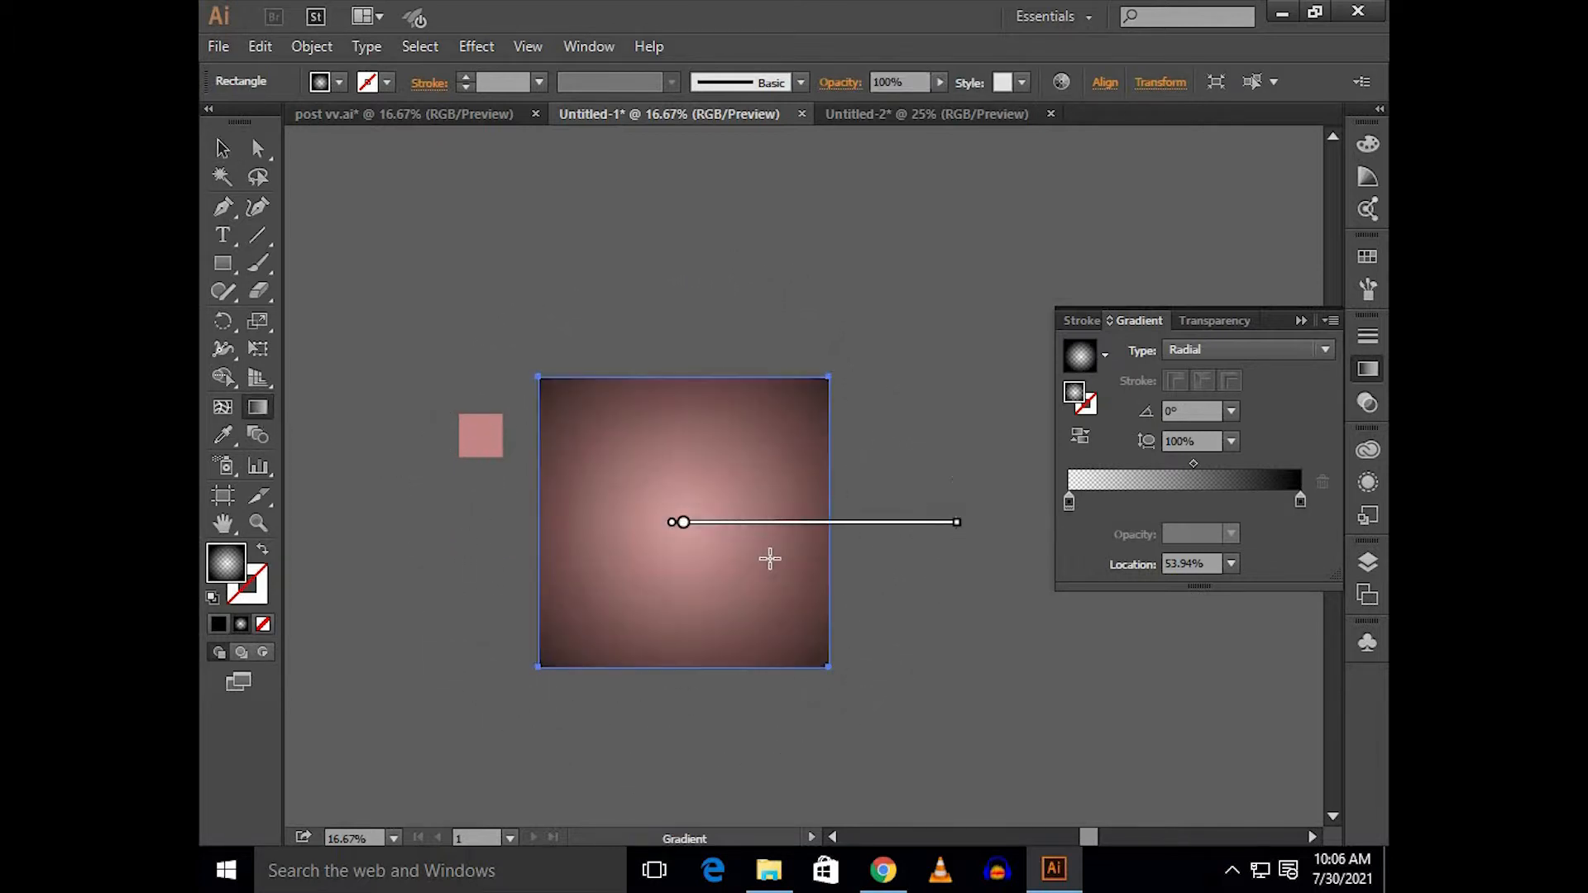
{"action": "left_click_drag", "start_coordinate": [1194, 464], "coordinate": [1184, 464]}
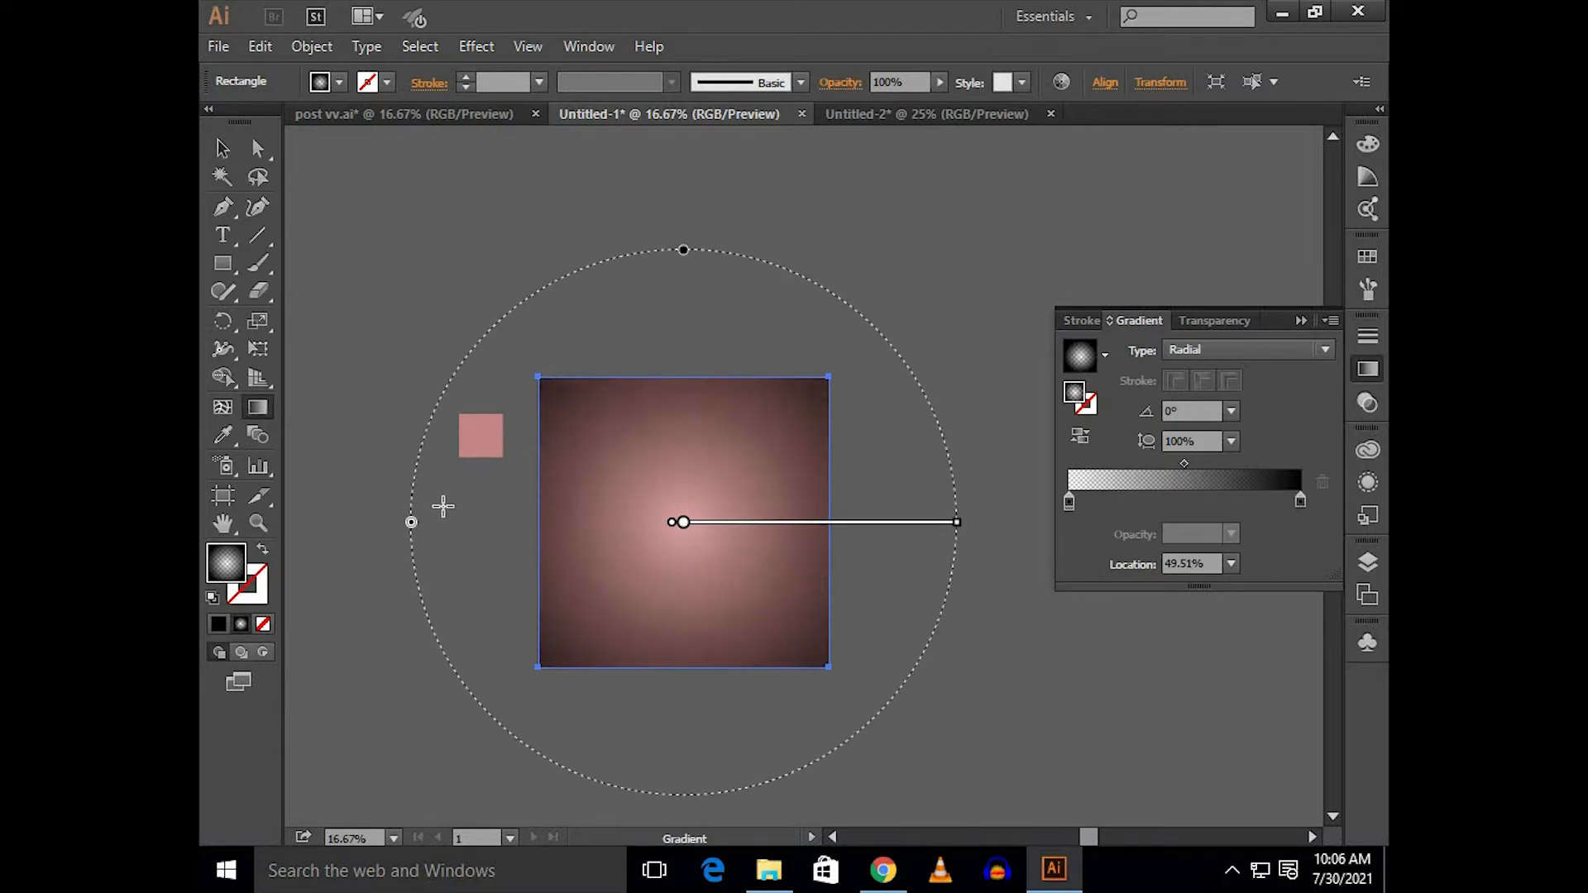
{"action": "left_click_drag", "start_coordinate": [1070, 504], "coordinate": [1083, 503]}
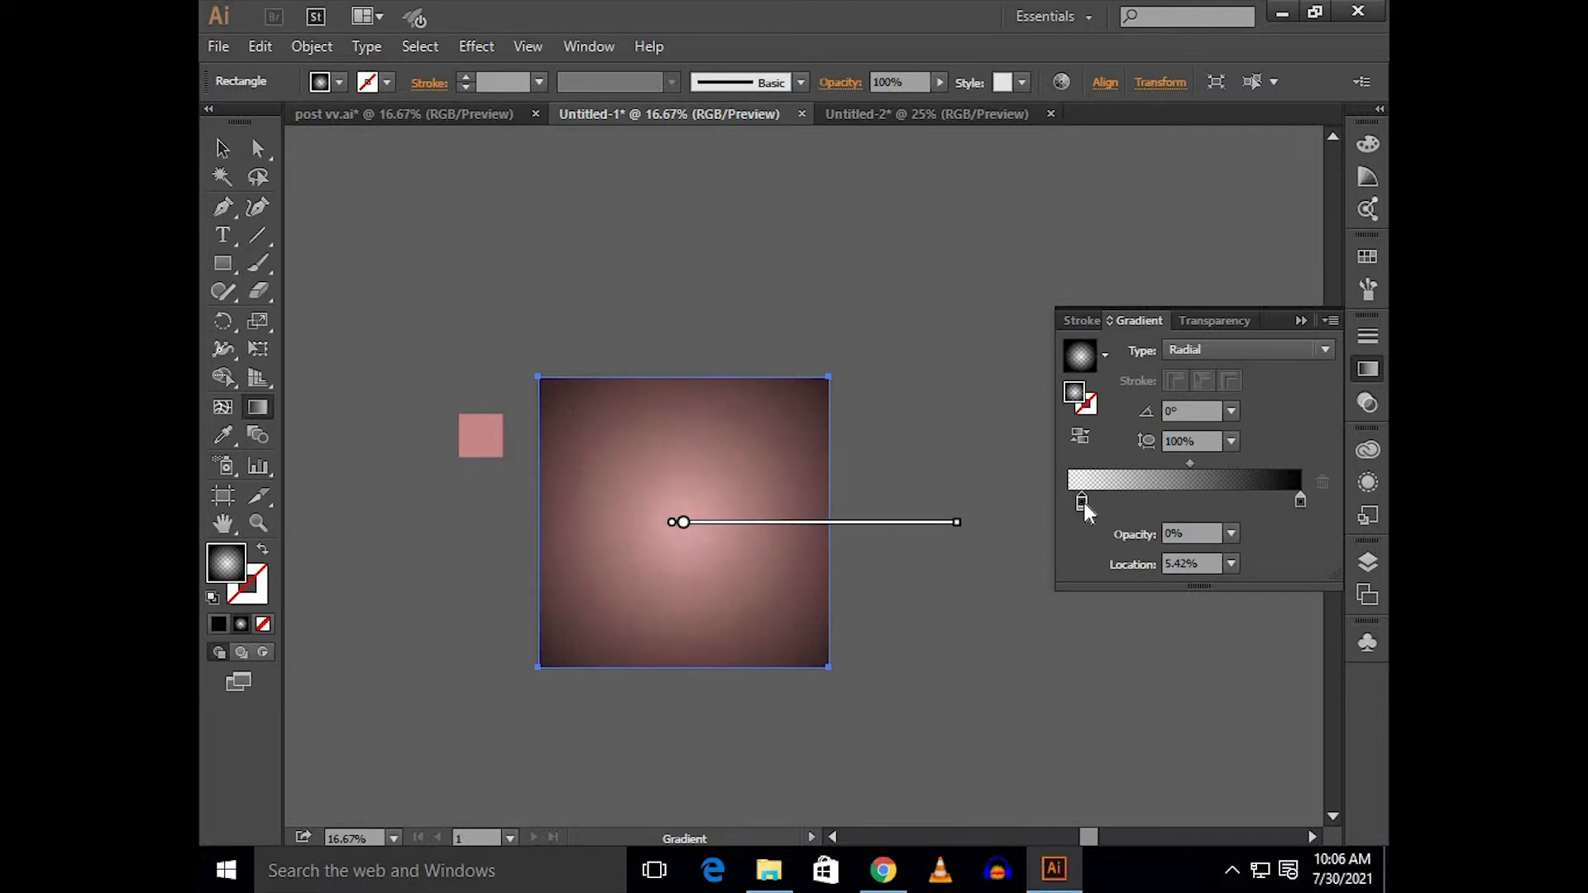
{"action": "left_click", "coordinate": [1300, 320]}
{"action": "key", "text": "v"}
{"action": "left_click", "coordinate": [811, 334]}
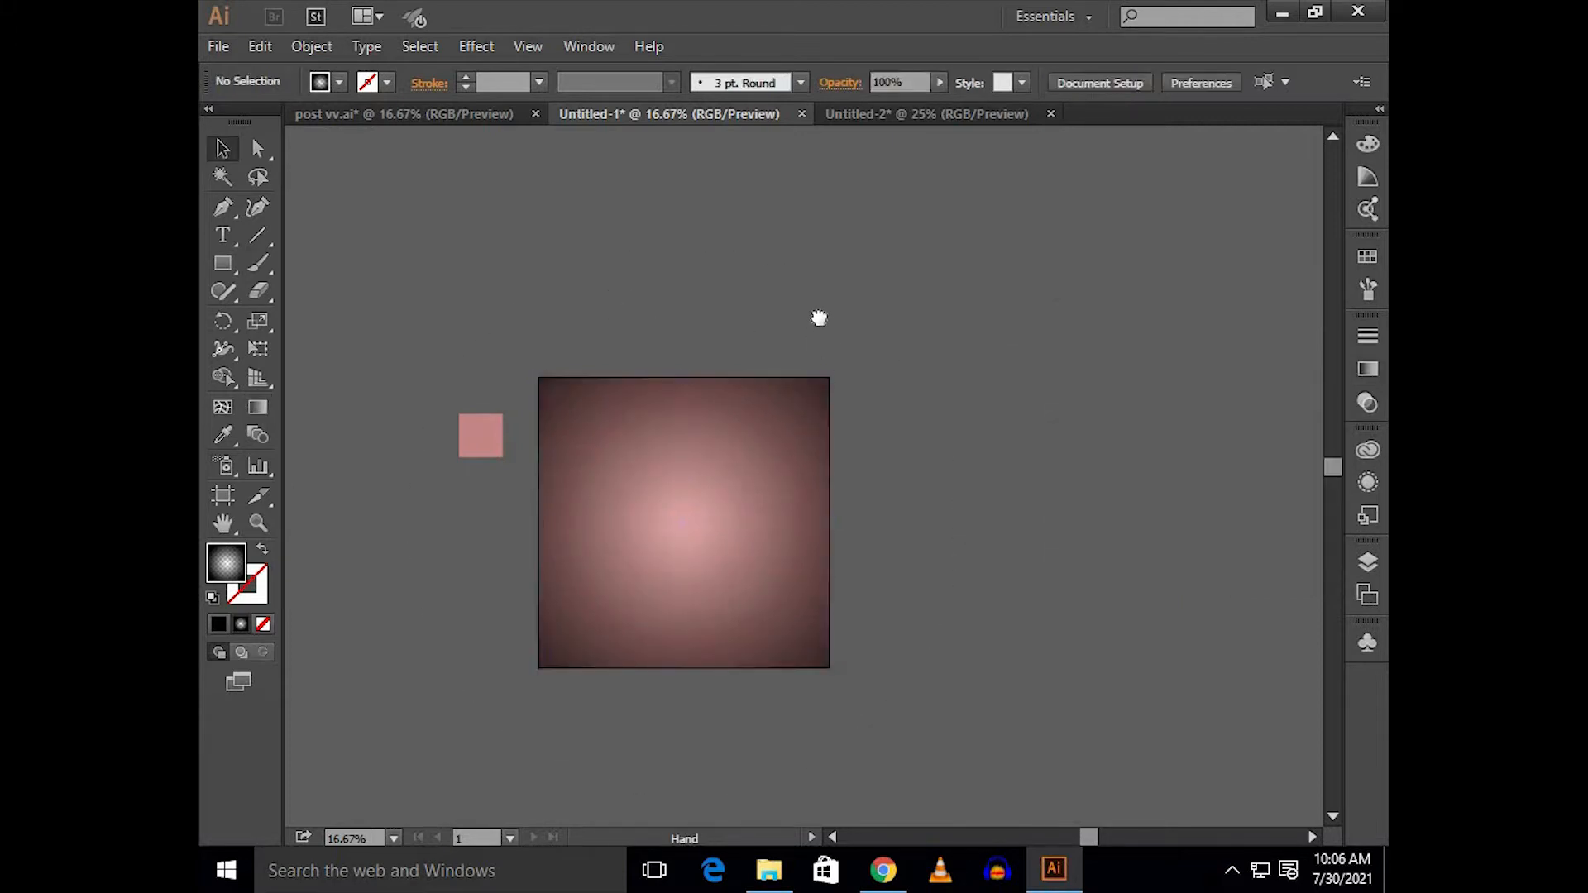
Step: Refine the vignette gradient with the transparent stop at about 8.4% and the black stop at about 98%, and shift its midpoint slightly toward black
{"action": "left_click_drag", "start_coordinate": [819, 319], "coordinate": [885, 280]}
{"action": "scroll", "coordinate": [802, 315], "scroll_direction": "up", "scroll_amount": 1}
{"action": "left_click_drag", "start_coordinate": [767, 263], "coordinate": [835, 214]}
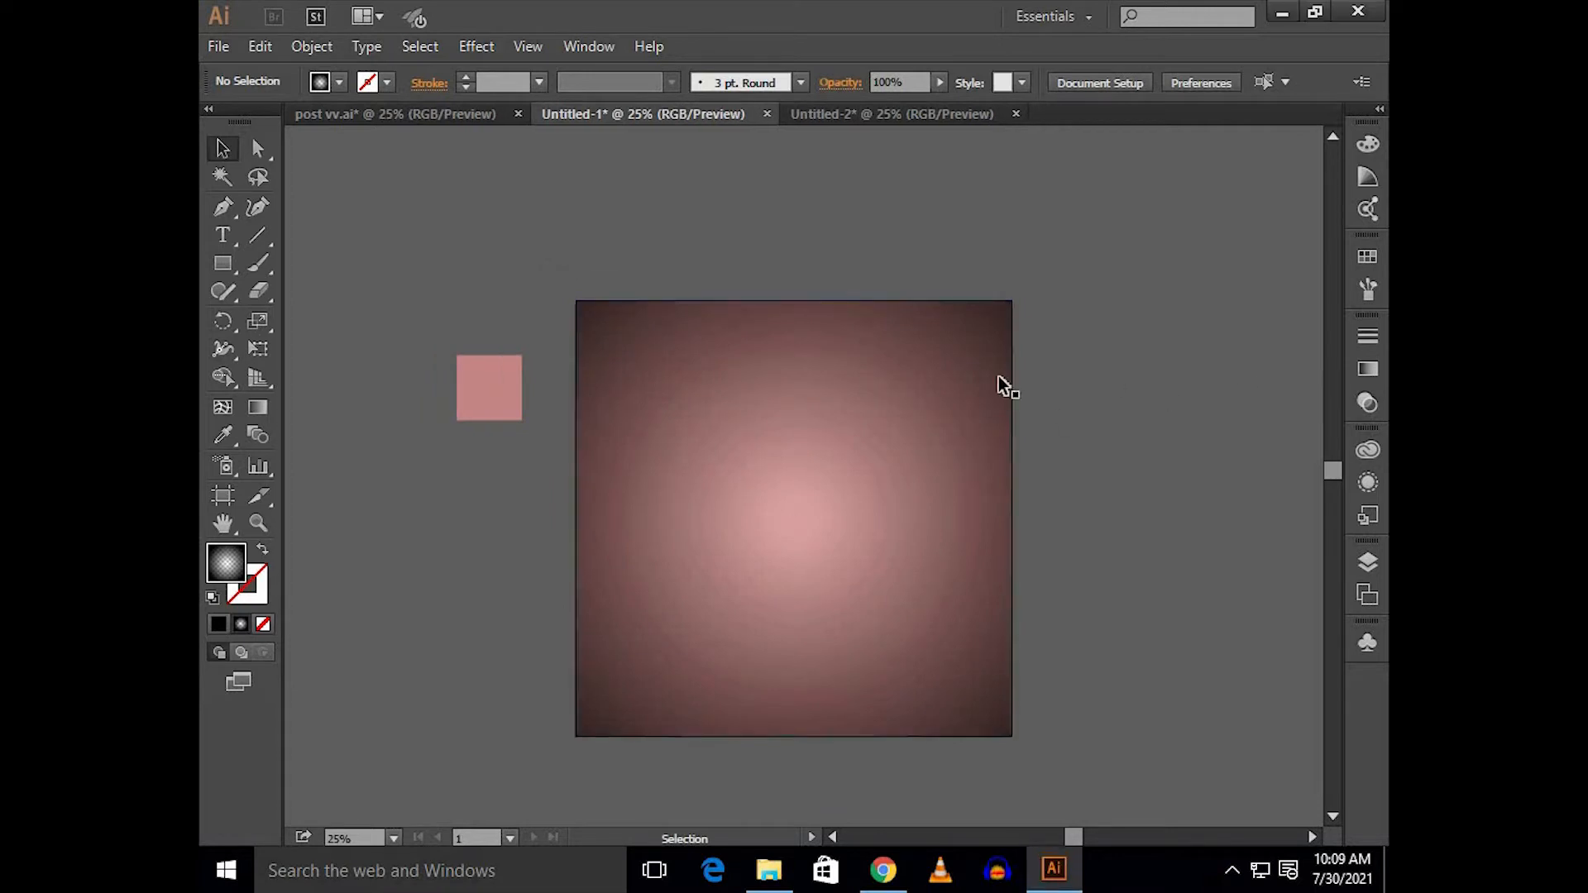
{"action": "left_click", "coordinate": [999, 376]}
{"action": "left_click", "coordinate": [1366, 369]}
{"action": "left_click_drag", "start_coordinate": [1081, 500], "coordinate": [1097, 503]}
{"action": "left_click_drag", "start_coordinate": [1299, 499], "coordinate": [1295, 499]}
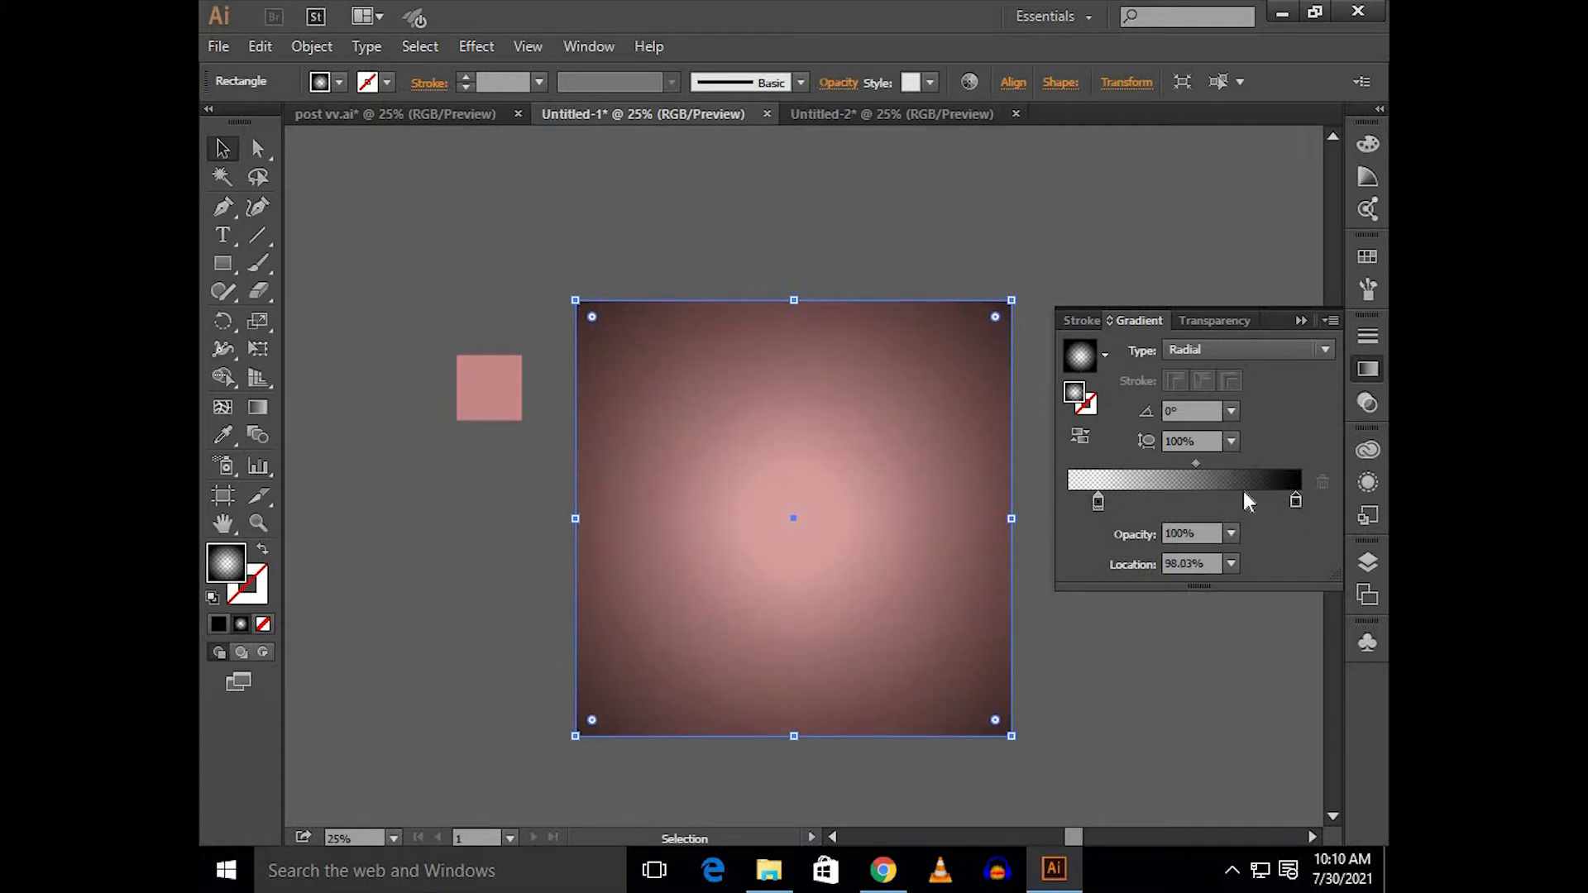
{"action": "left_click_drag", "start_coordinate": [1099, 502], "coordinate": [1089, 502]}
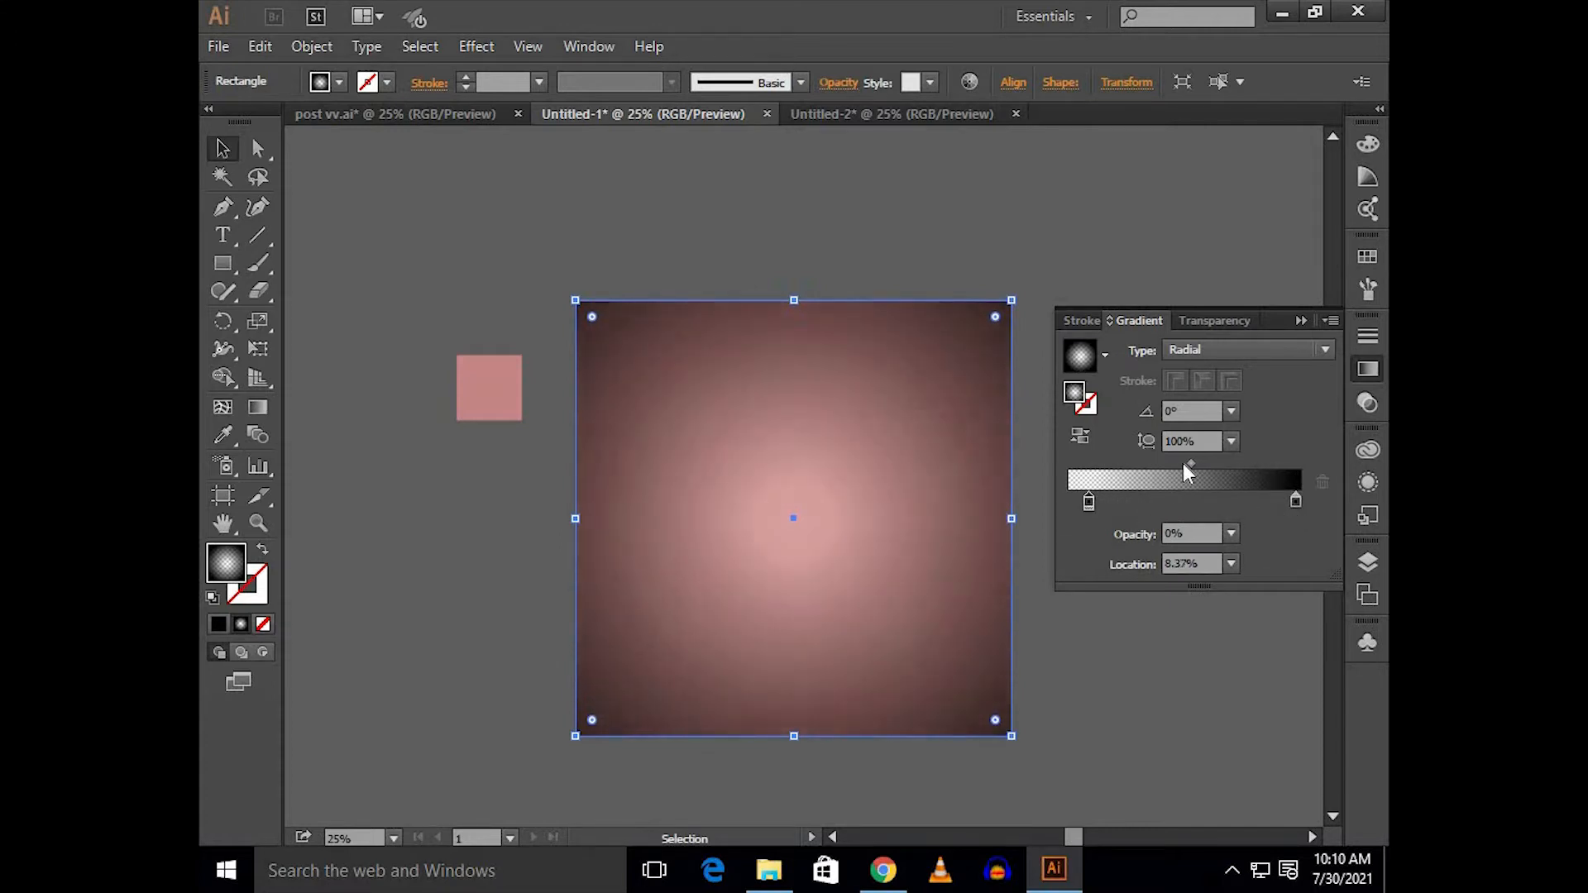
{"action": "left_click_drag", "start_coordinate": [1195, 463], "coordinate": [1203, 464]}
{"action": "left_click", "coordinate": [1300, 321]}
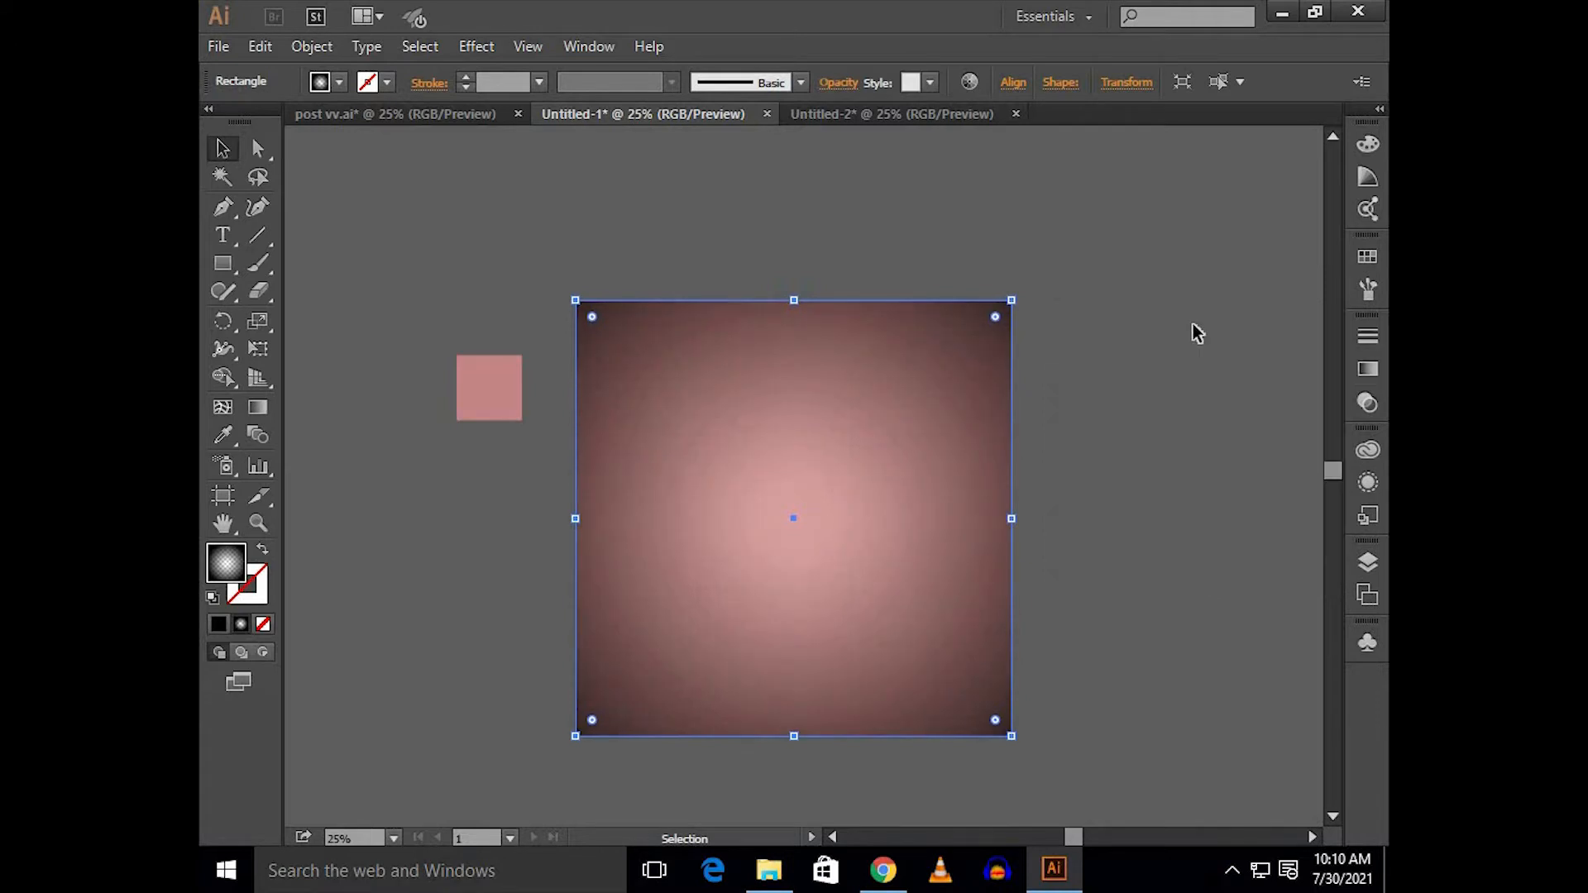
{"action": "left_click", "coordinate": [1147, 348]}
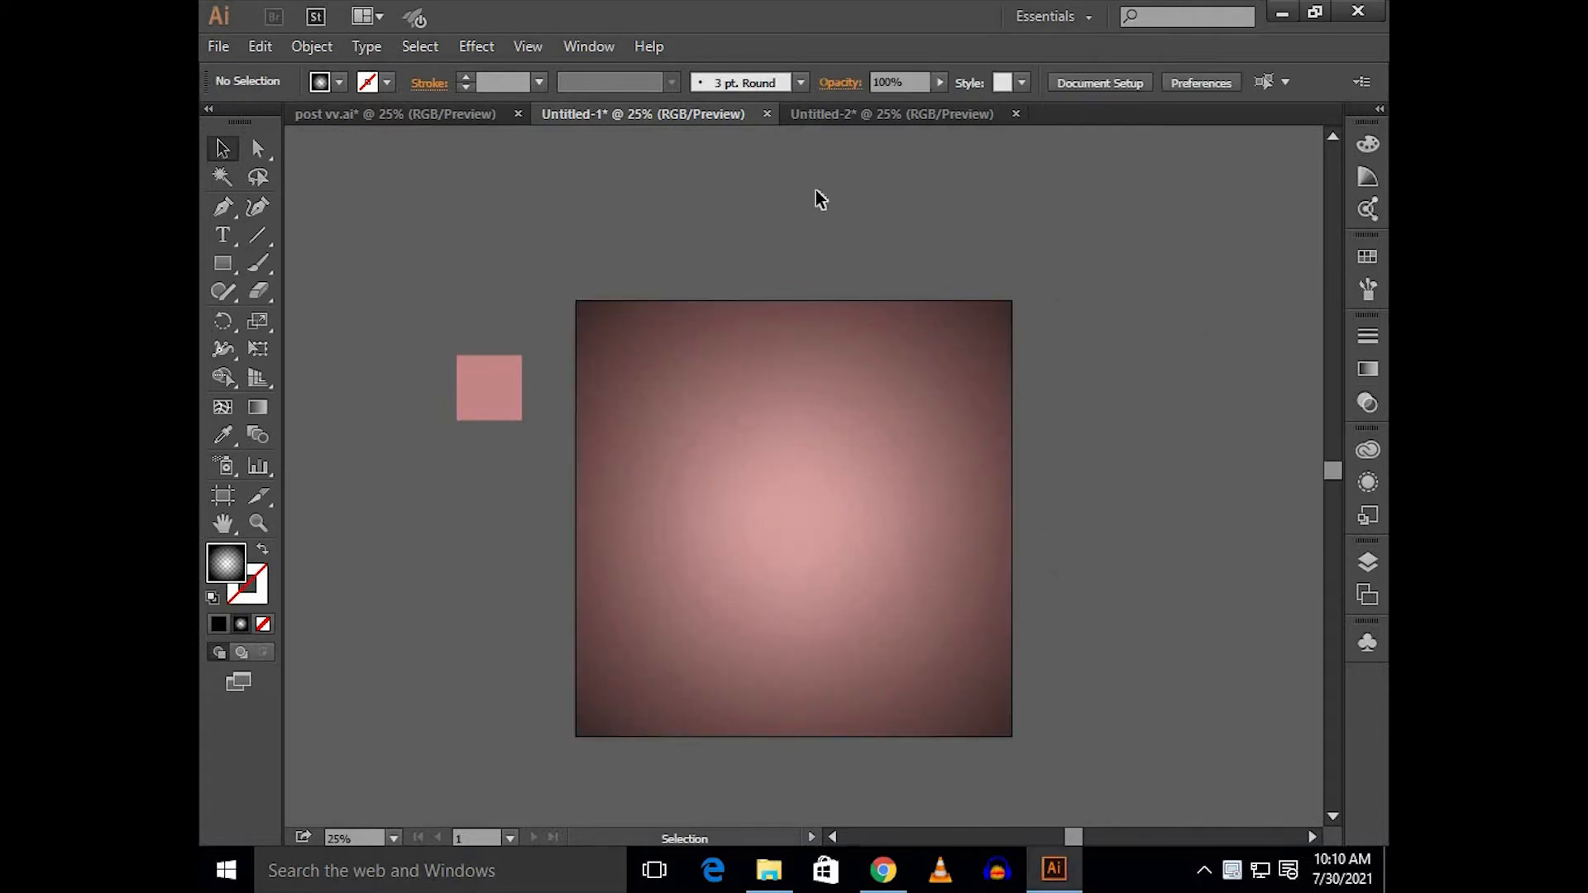
Step: Copy all the artwork from the Untitled-2 document into Untitled-1 and bring the model image over the artboard
{"action": "left_click", "coordinate": [848, 114]}
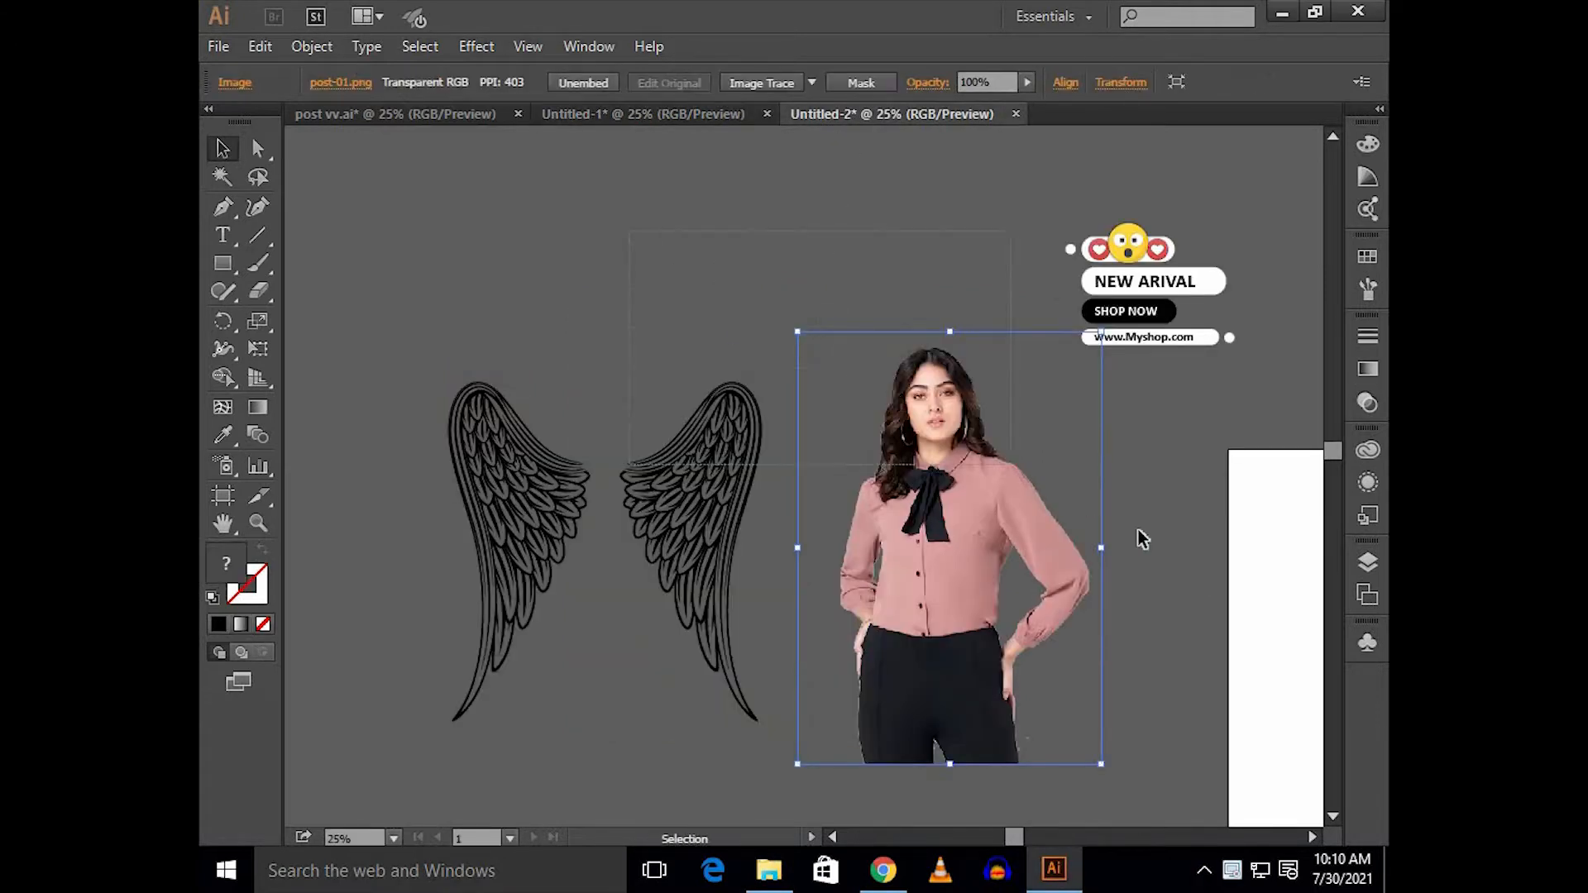
{"action": "key", "text": "ctrl+a"}
{"action": "mouse_move", "coordinate": [868, 360]}
{"action": "left_mouse_down"}
{"action": "mouse_move", "coordinate": [731, 120]}
{"action": "mouse_move", "coordinate": [771, 326]}
{"action": "mouse_move", "coordinate": [709, 428]}
{"action": "mouse_move", "coordinate": [694, 423]}
{"action": "left_mouse_up"}
{"action": "scroll", "coordinate": [787, 366], "scroll_direction": "down", "scroll_amount": 2}
Step: Move the wings and the text and emoji graphics off the artboard to its right, leaving the model image in place
{"action": "left_click", "coordinate": [777, 290]}
{"action": "left_click", "coordinate": [799, 380]}
{"action": "left_click", "coordinate": [580, 459], "text": "shift"}
{"action": "left_click_drag", "start_coordinate": [581, 459], "coordinate": [1103, 540]}
{"action": "left_click", "coordinate": [810, 340]}
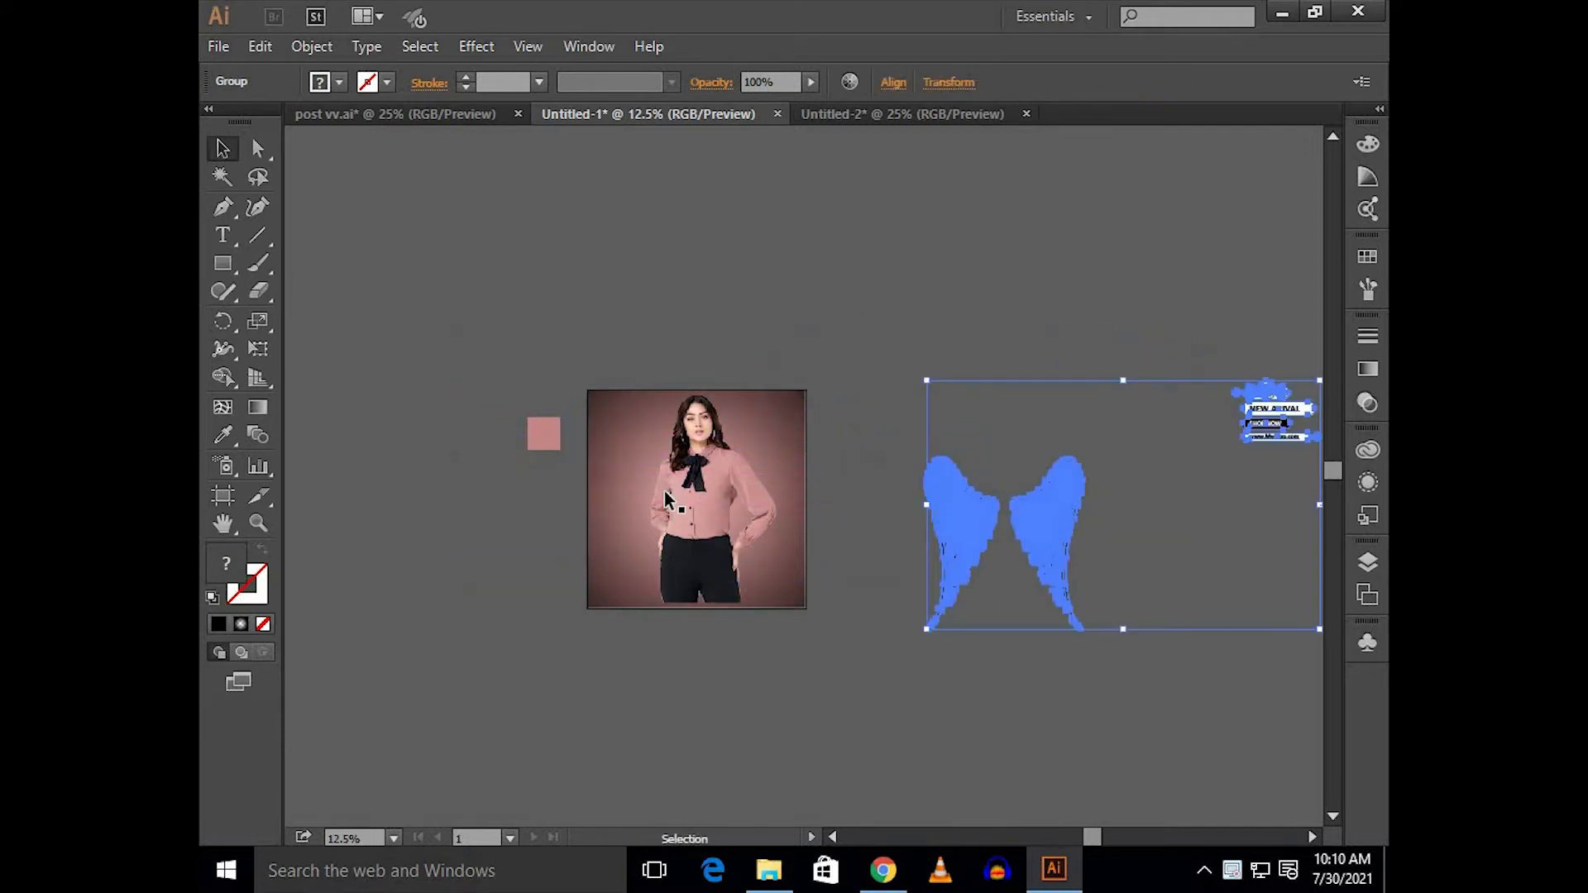
Step: Centre the model image horizontally on the artboard, with its lower part extending past the bottom edge
{"action": "scroll", "coordinate": [669, 497], "scroll_direction": "up", "scroll_amount": 2}
{"action": "left_click_drag", "start_coordinate": [709, 480], "coordinate": [782, 490]}
{"action": "key", "text": "shift+Up"}
{"action": "key", "text": "shift+Up"}
{"action": "key", "text": "Right"}
{"action": "key", "text": "shift+Up"}
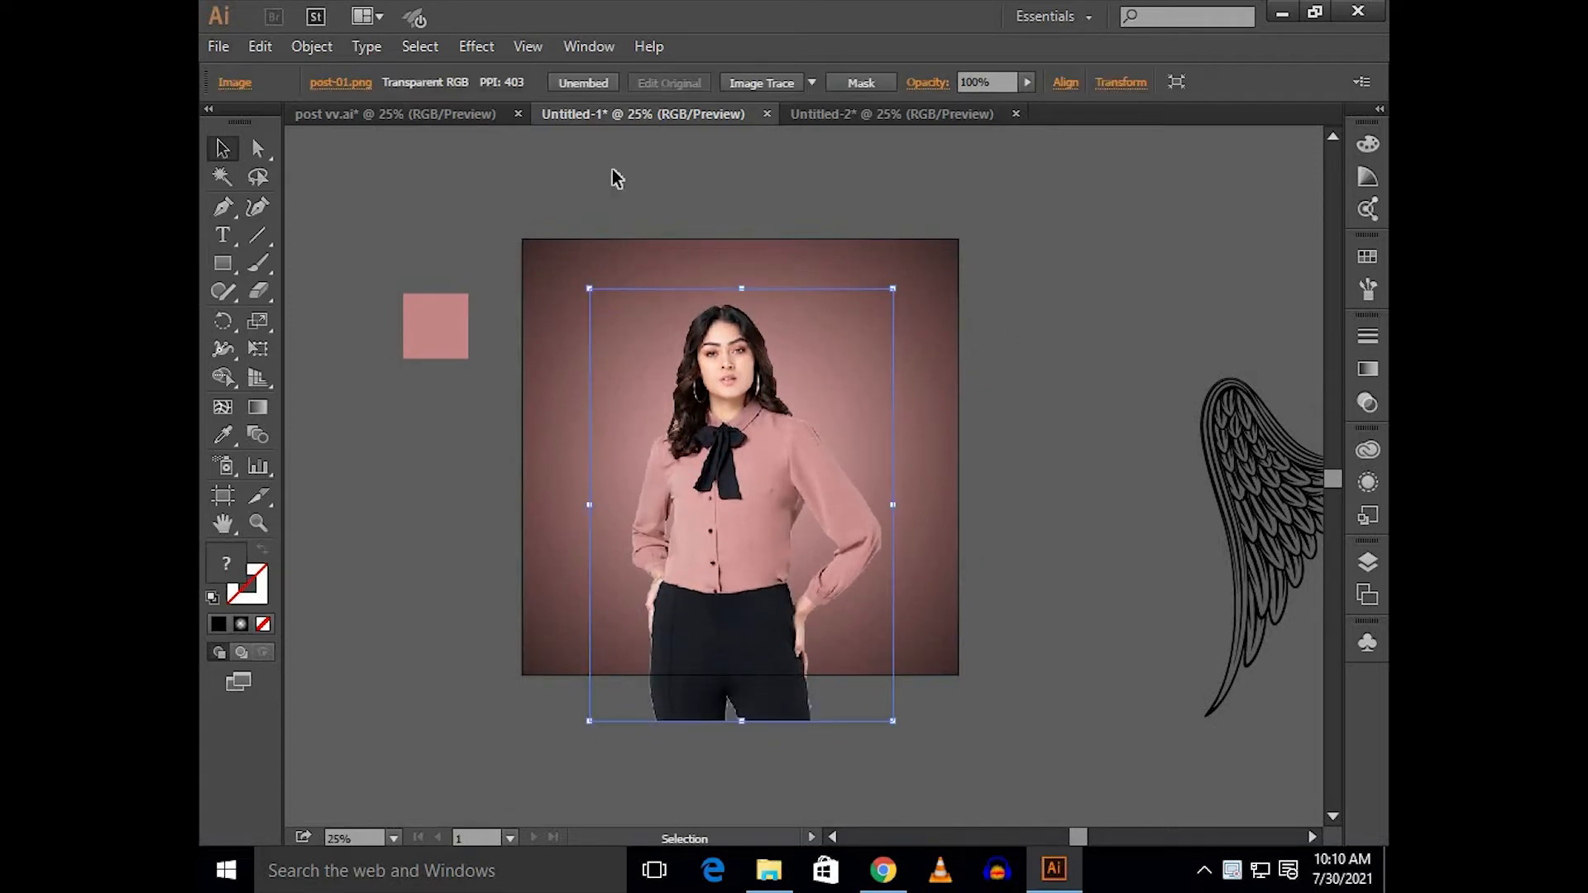
Step: Apply a Drop Shadow to the model image with Multiply mode, 75% opacity, 7 px X and Y offsets, and 5 px blur
{"action": "left_click", "coordinate": [476, 46]}
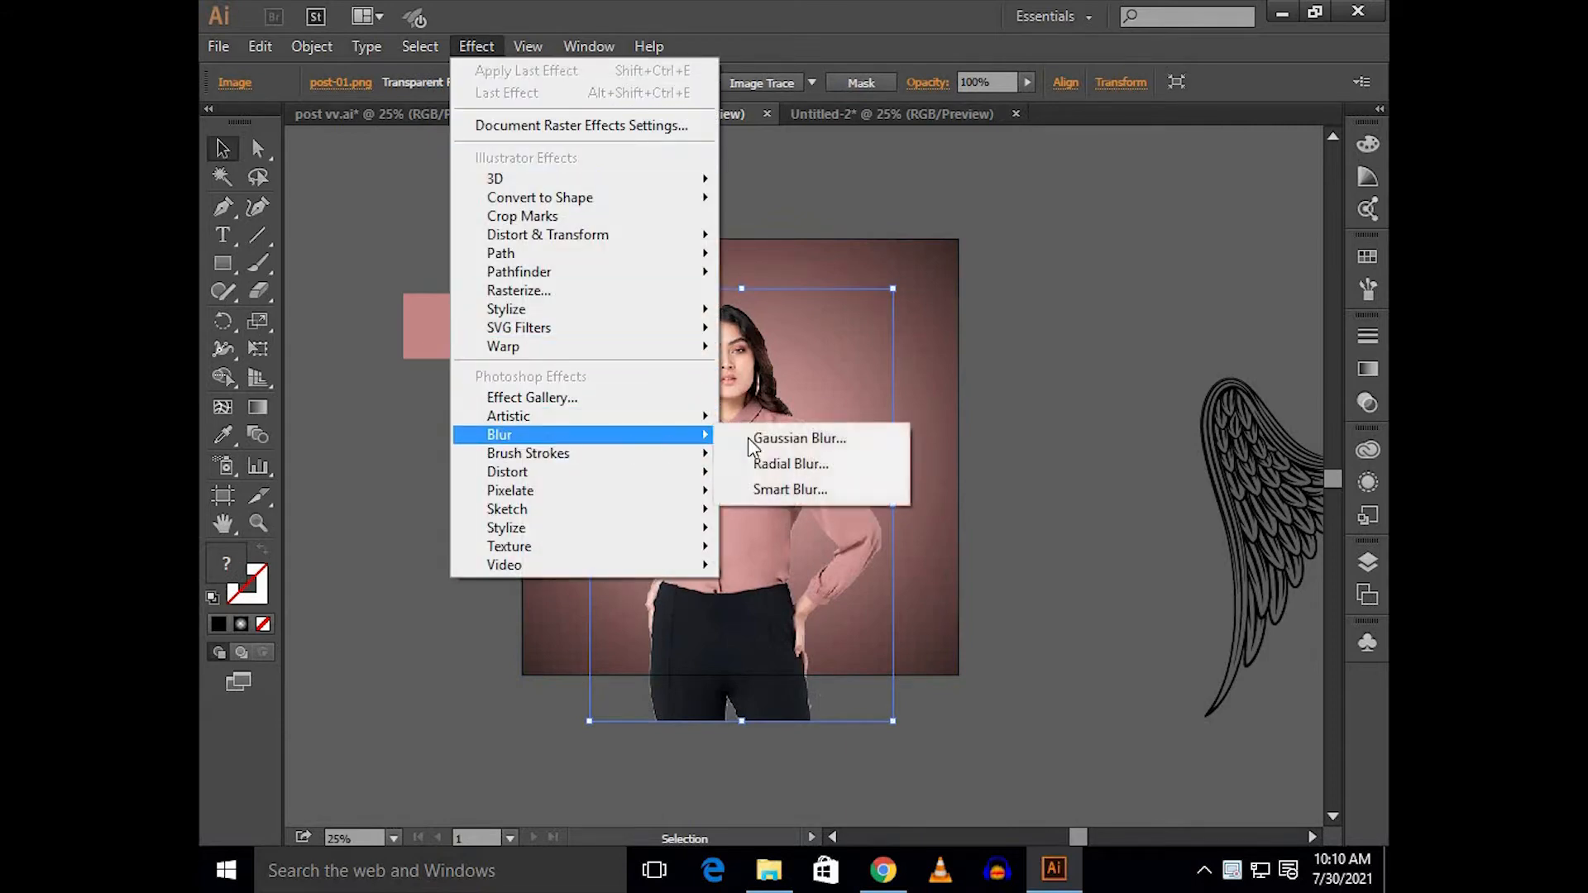
{"action": "mouse_move", "coordinate": [713, 312]}
{"action": "left_click", "coordinate": [762, 314]}
{"action": "left_click", "coordinate": [1077, 488]}
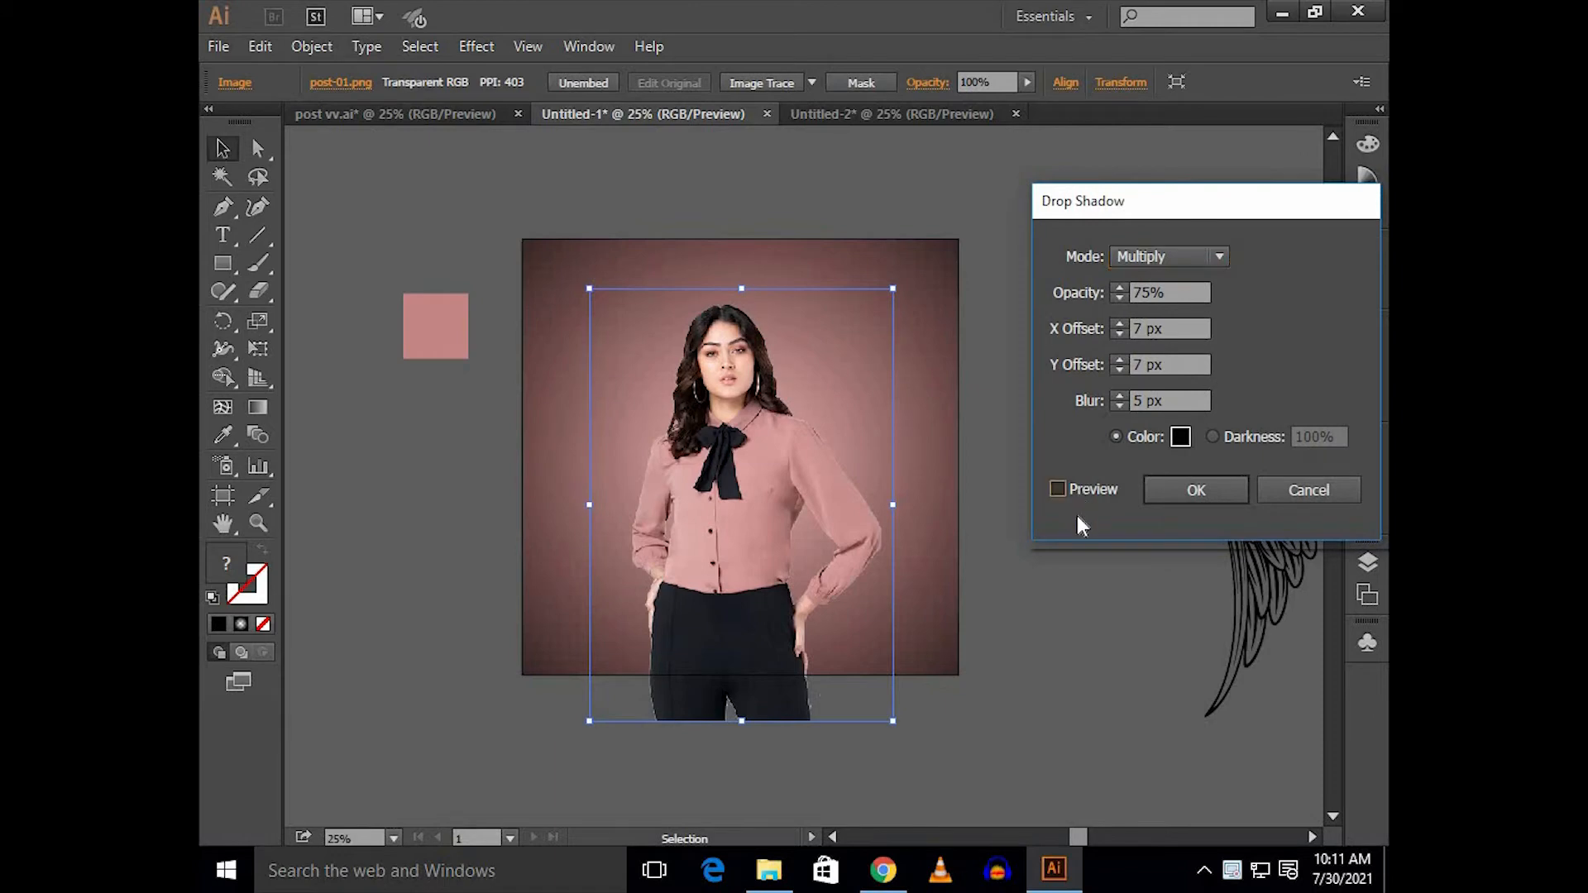
{"action": "left_click", "coordinate": [1075, 489]}
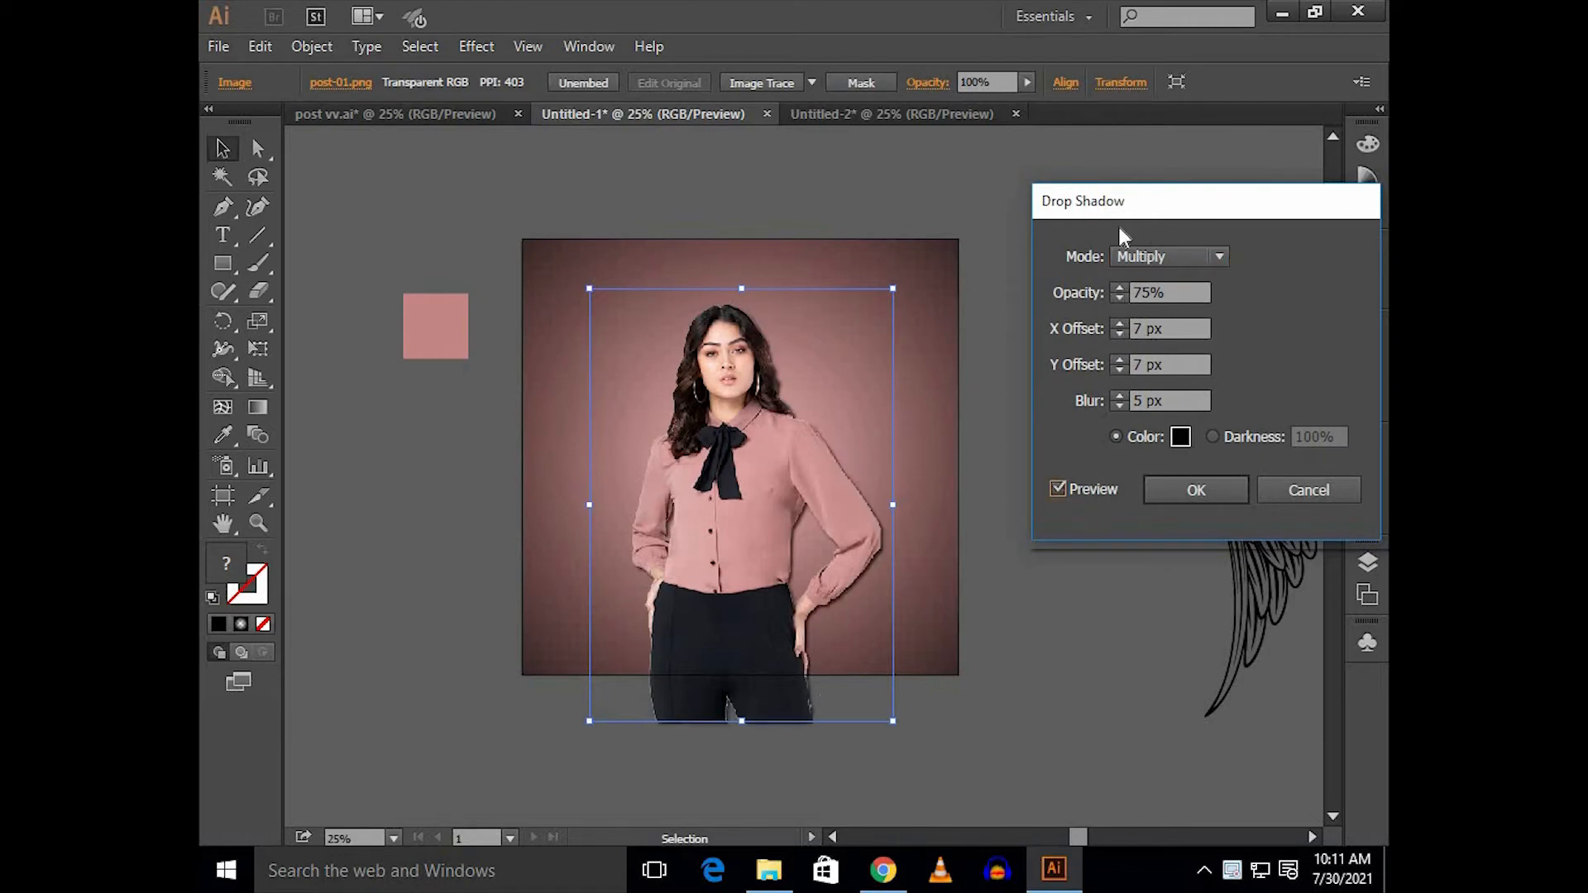
{"action": "left_click_drag", "start_coordinate": [1155, 201], "coordinate": [1049, 247]}
{"action": "left_click", "coordinate": [1088, 532]}
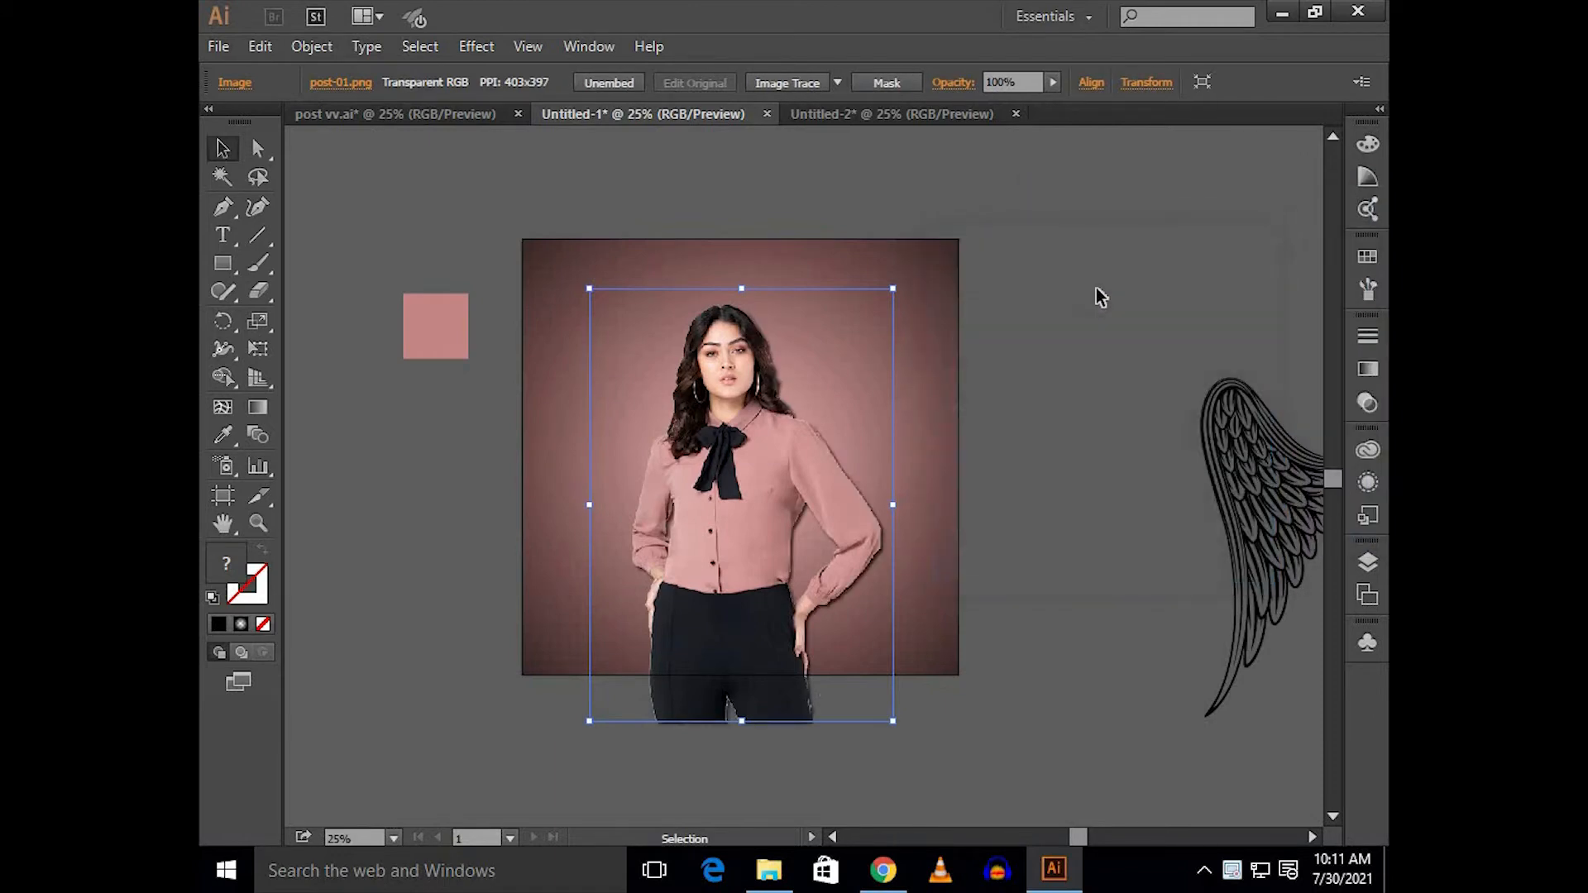
Step: Draw a rectangle the same size as the artboard
{"action": "left_click", "coordinate": [1099, 298]}
{"action": "left_click", "coordinate": [223, 263]}
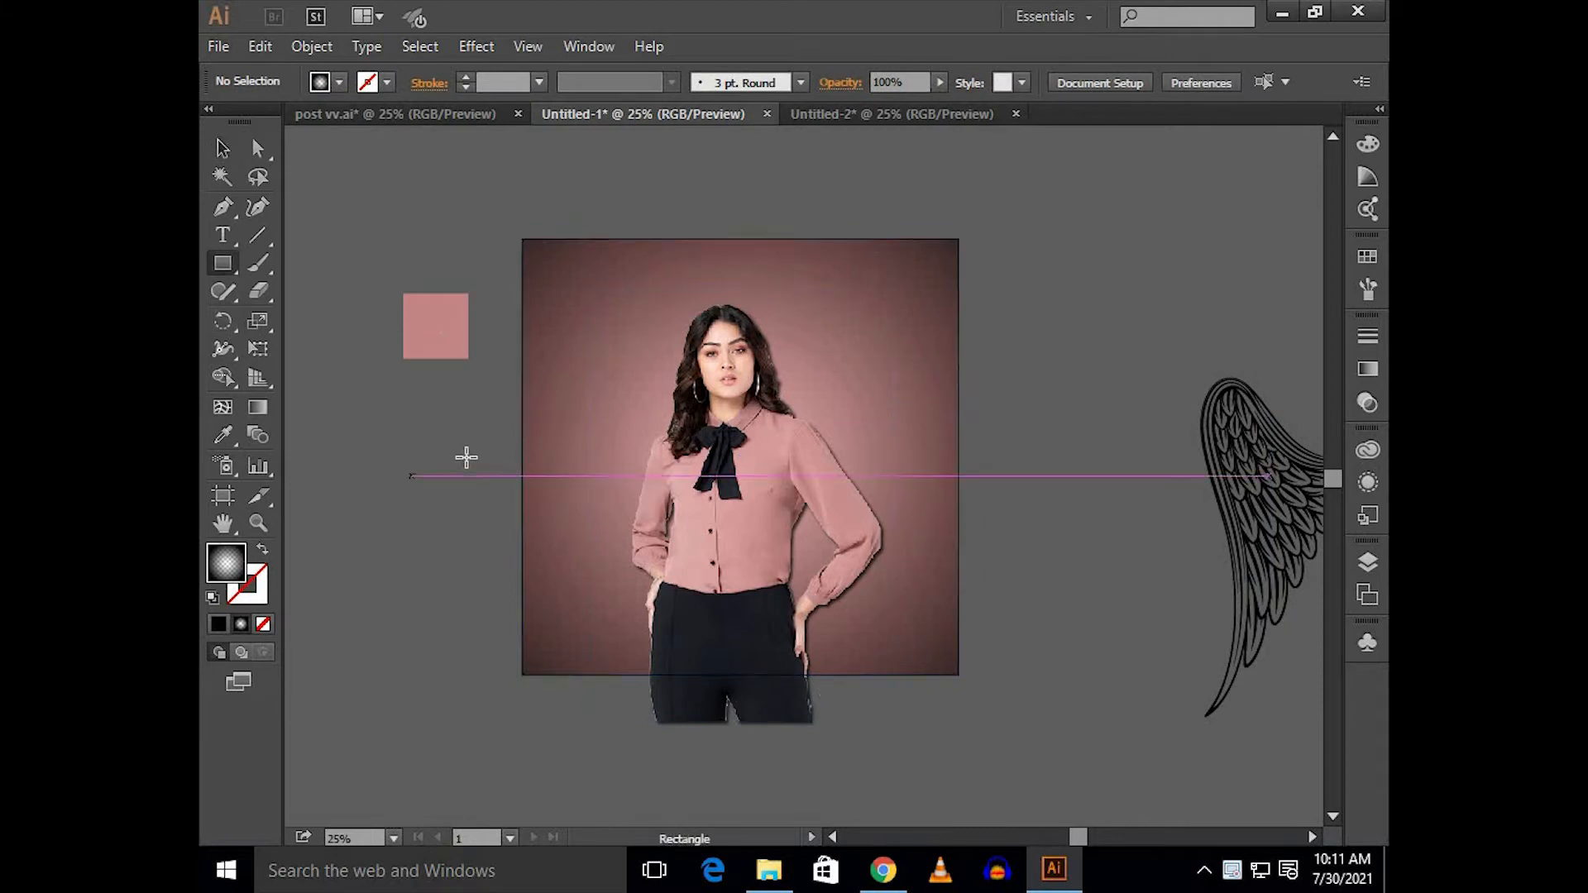
{"action": "left_click", "coordinate": [468, 456]}
{"action": "left_click", "coordinate": [788, 494]}
{"action": "key", "text": "v"}
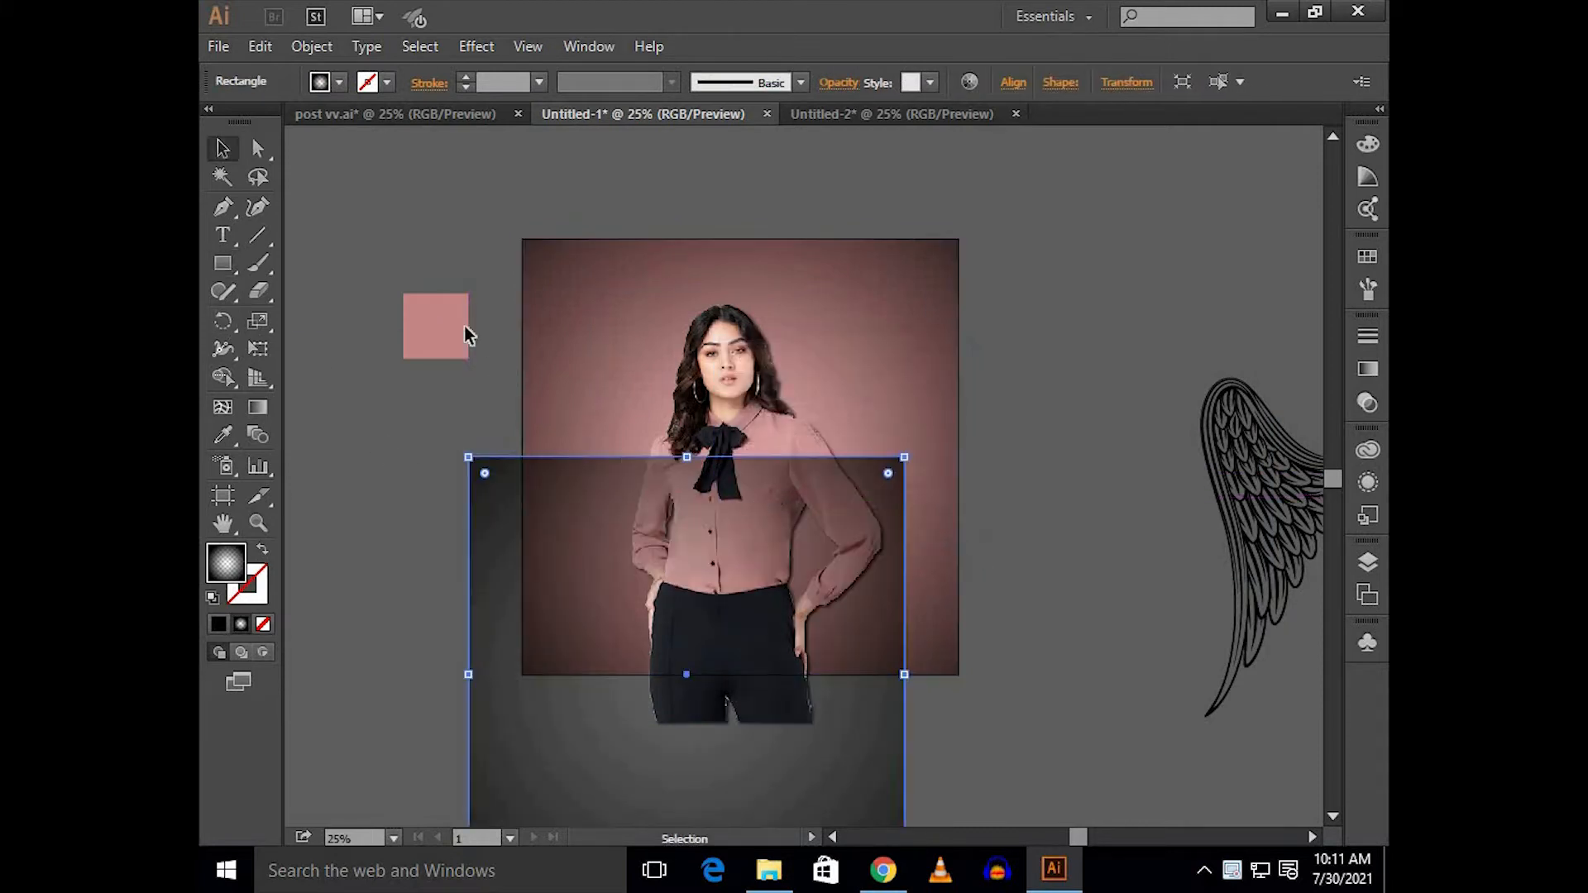
Step: Fill the new rectangle with white and position it exactly over the artboard
{"action": "left_click", "coordinate": [339, 82]}
{"action": "left_click", "coordinate": [235, 122]}
{"action": "left_click_drag", "start_coordinate": [500, 540], "coordinate": [549, 326]}
{"action": "left_click", "coordinate": [544, 228]}
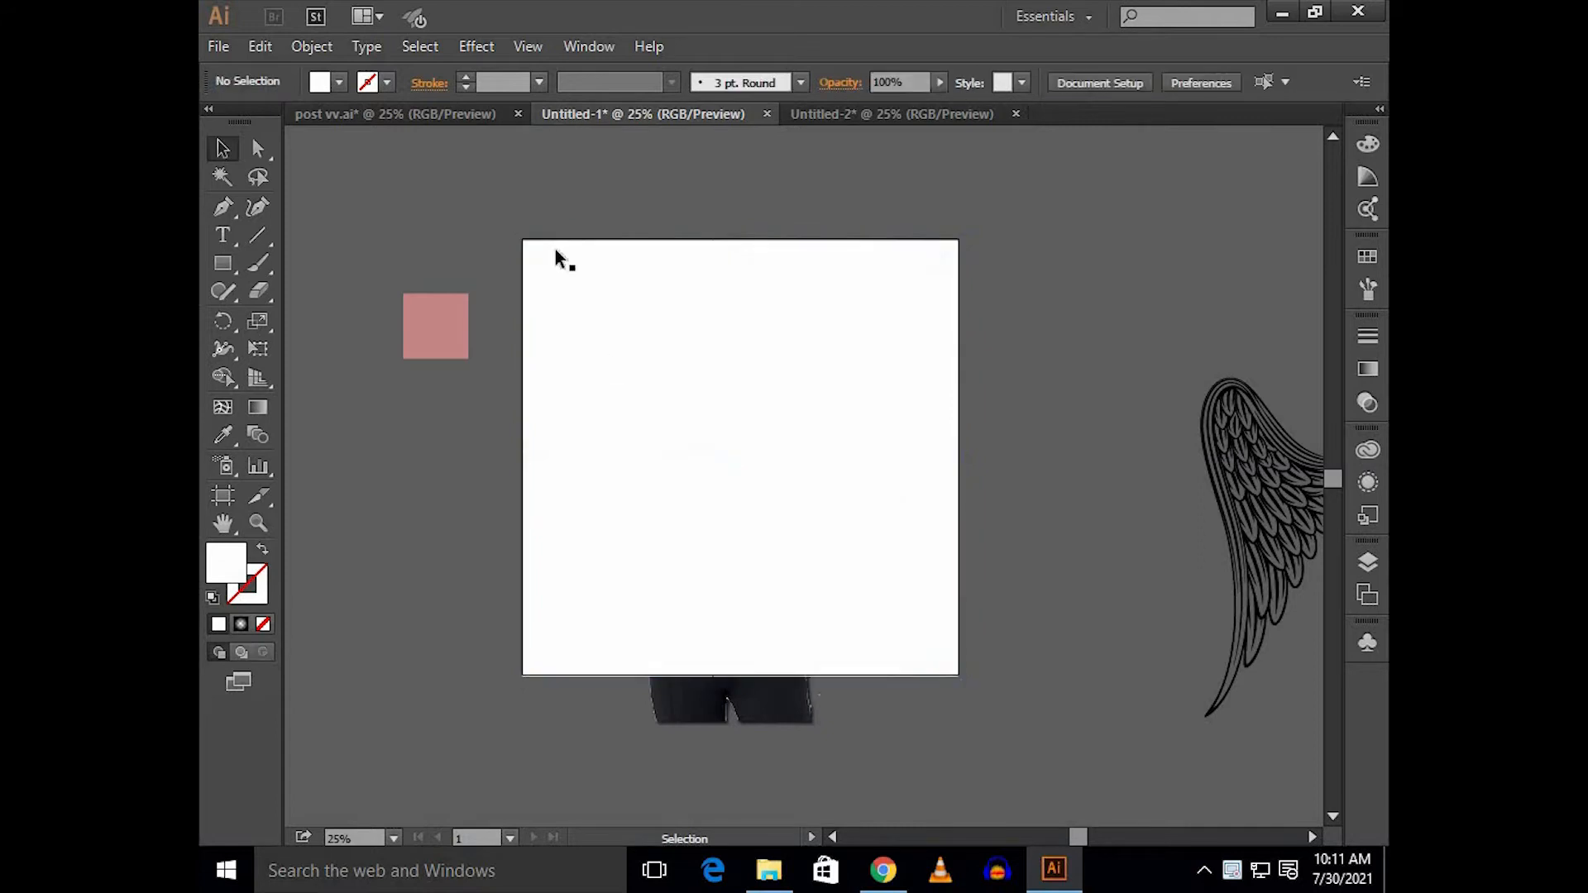
Step: Clip the model image to the artboard with a clipping mask made from the white rectangle
{"action": "left_click", "coordinate": [618, 436]}
{"action": "left_click", "coordinate": [683, 717], "text": "shift"}
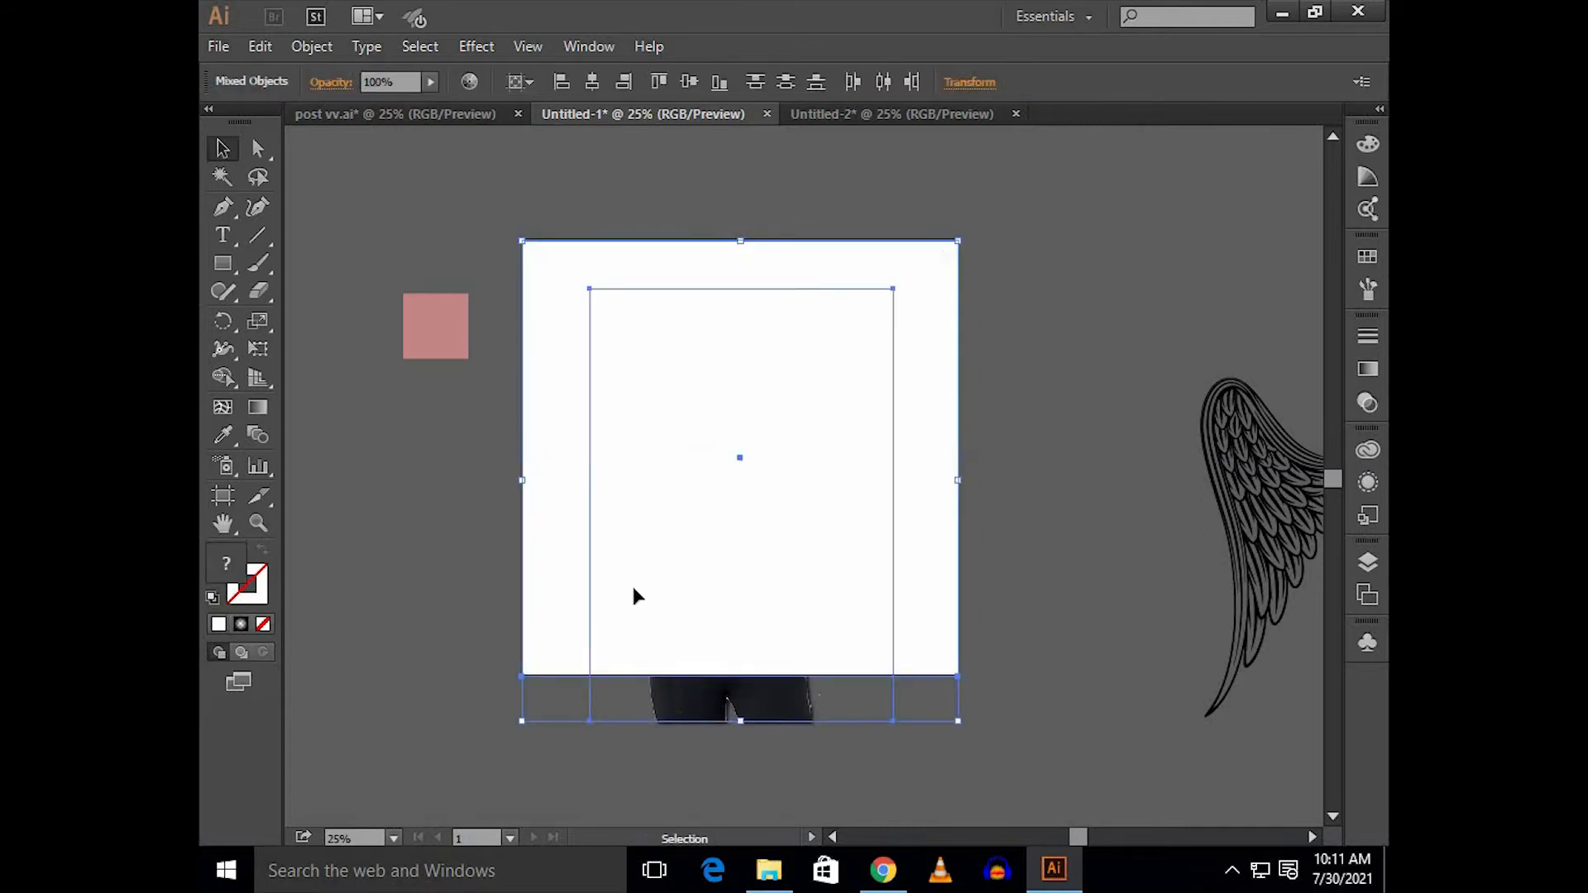
{"action": "right_click", "coordinate": [637, 594]}
{"action": "left_click", "coordinate": [731, 435]}
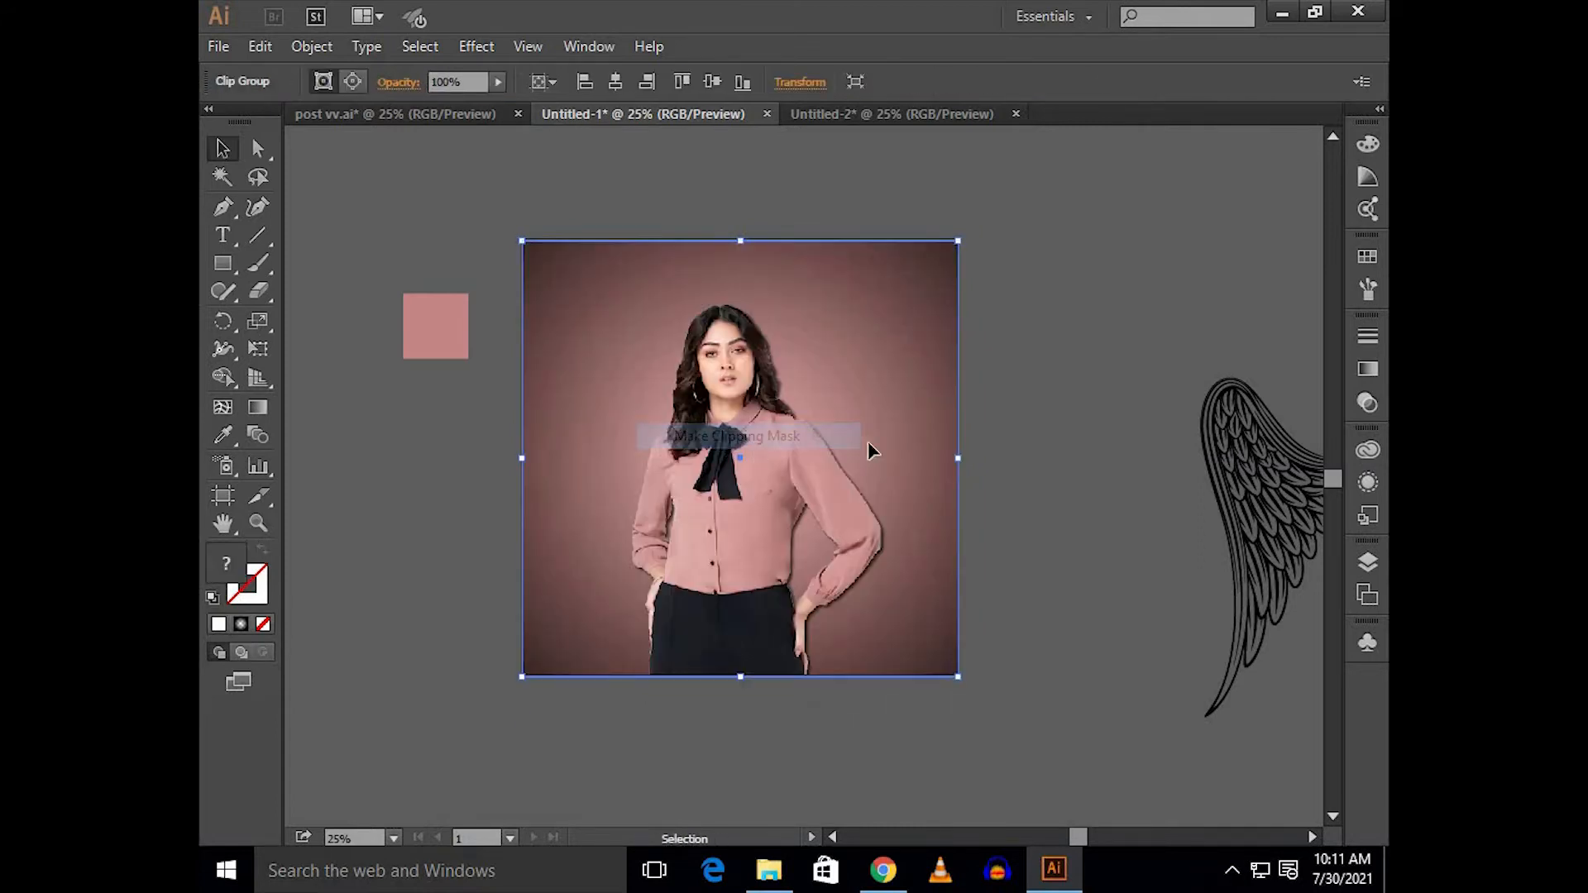
{"action": "left_click", "coordinate": [1086, 326]}
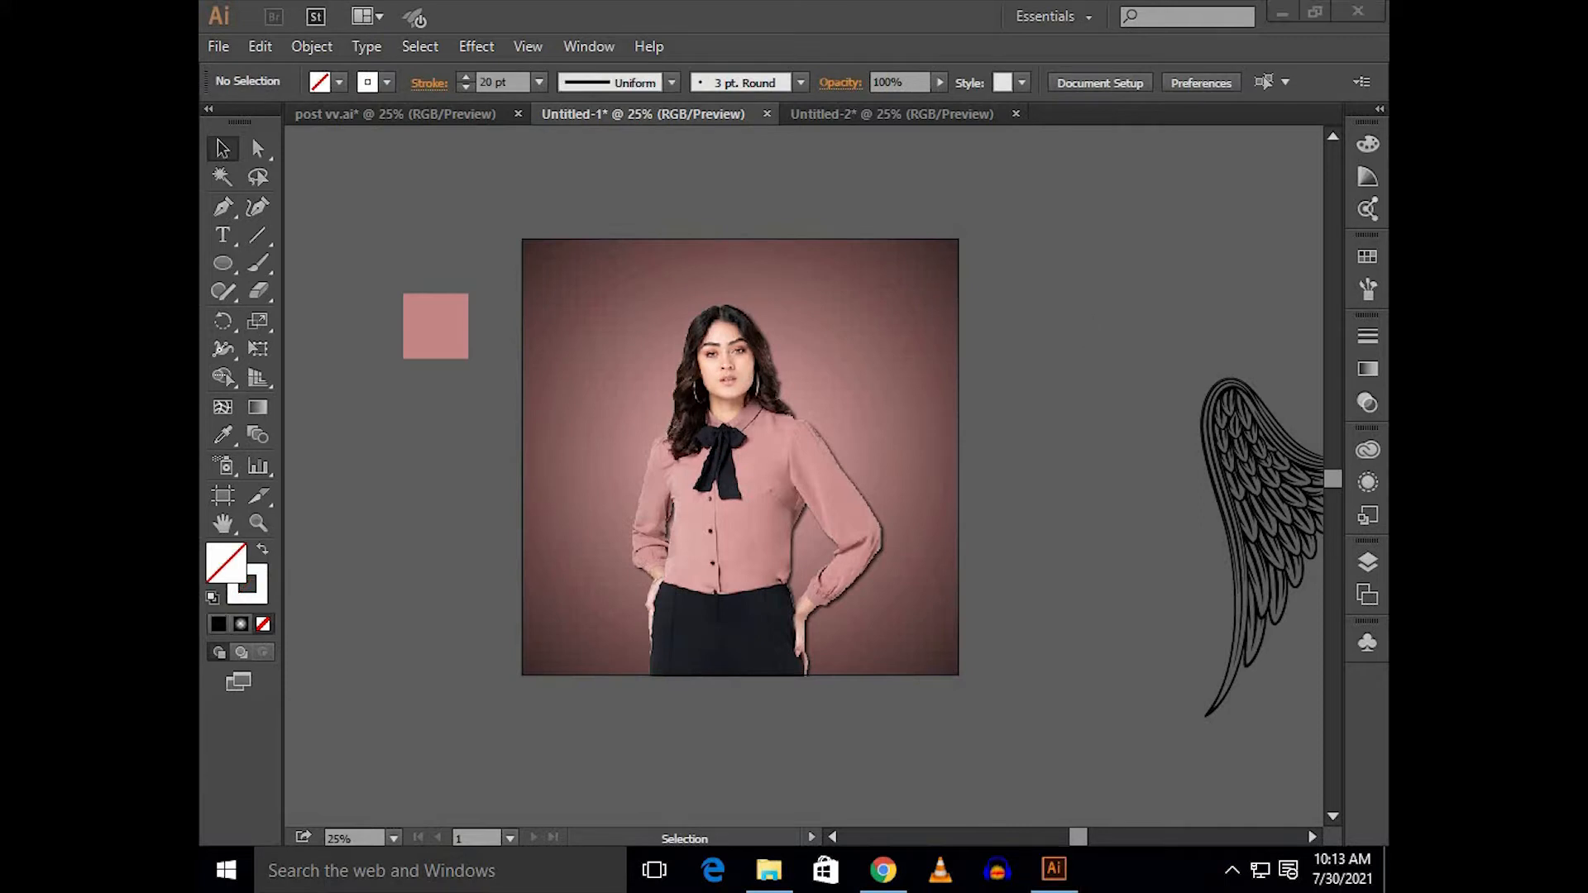
Step: Draw an unfilled circle with a white 20 pt stroke and position it over the model's face and torso
{"action": "scroll", "coordinate": [976, 465], "scroll_direction": "up", "scroll_amount": 1}
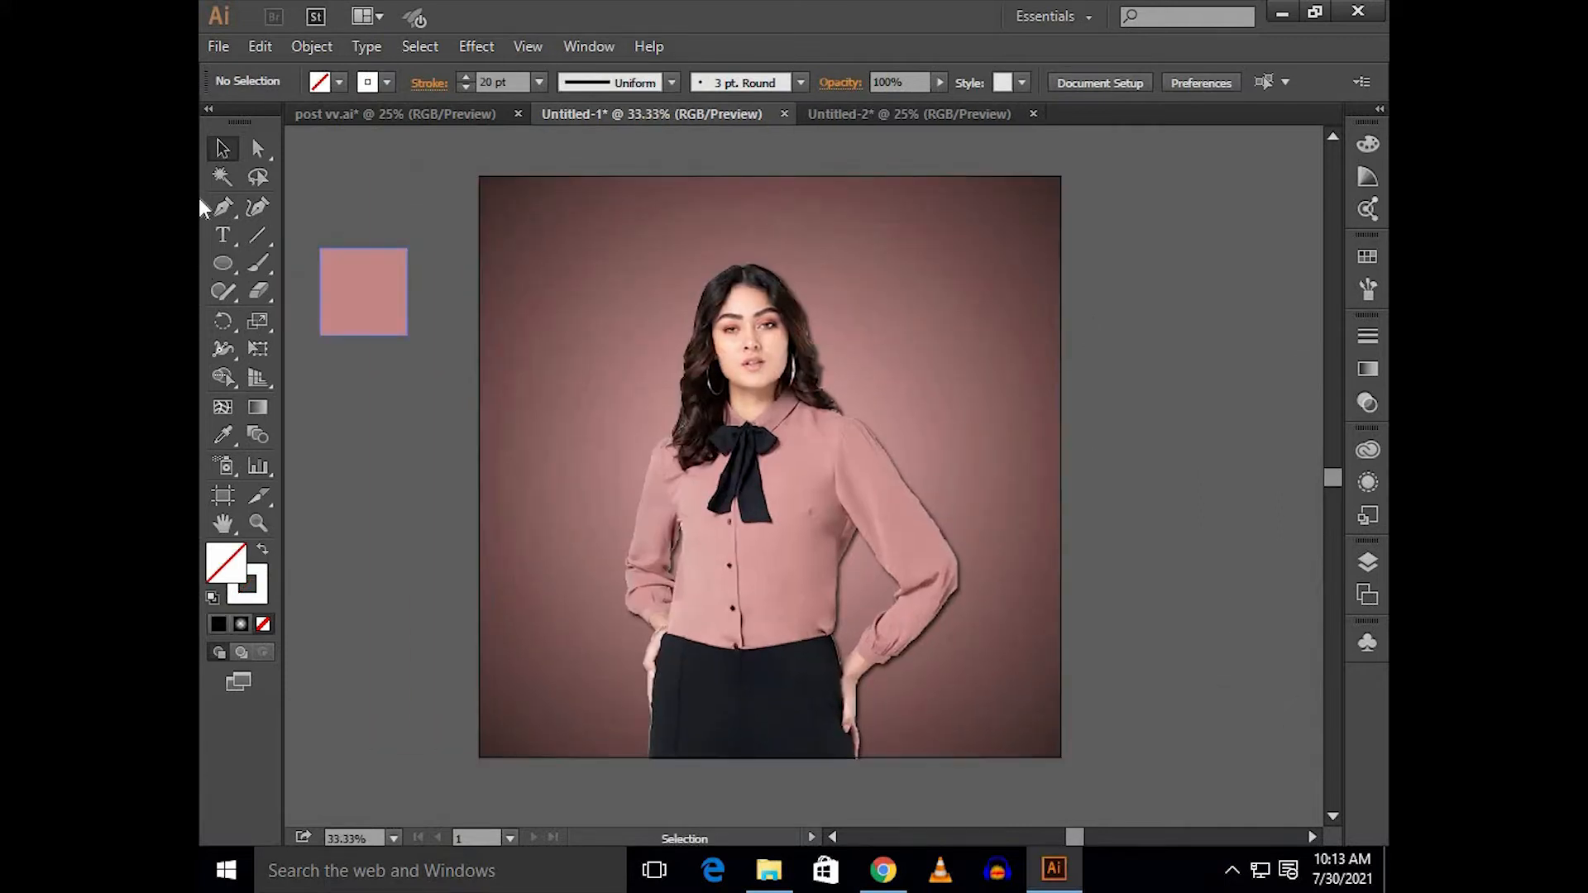
{"action": "left_click", "coordinate": [223, 263]}
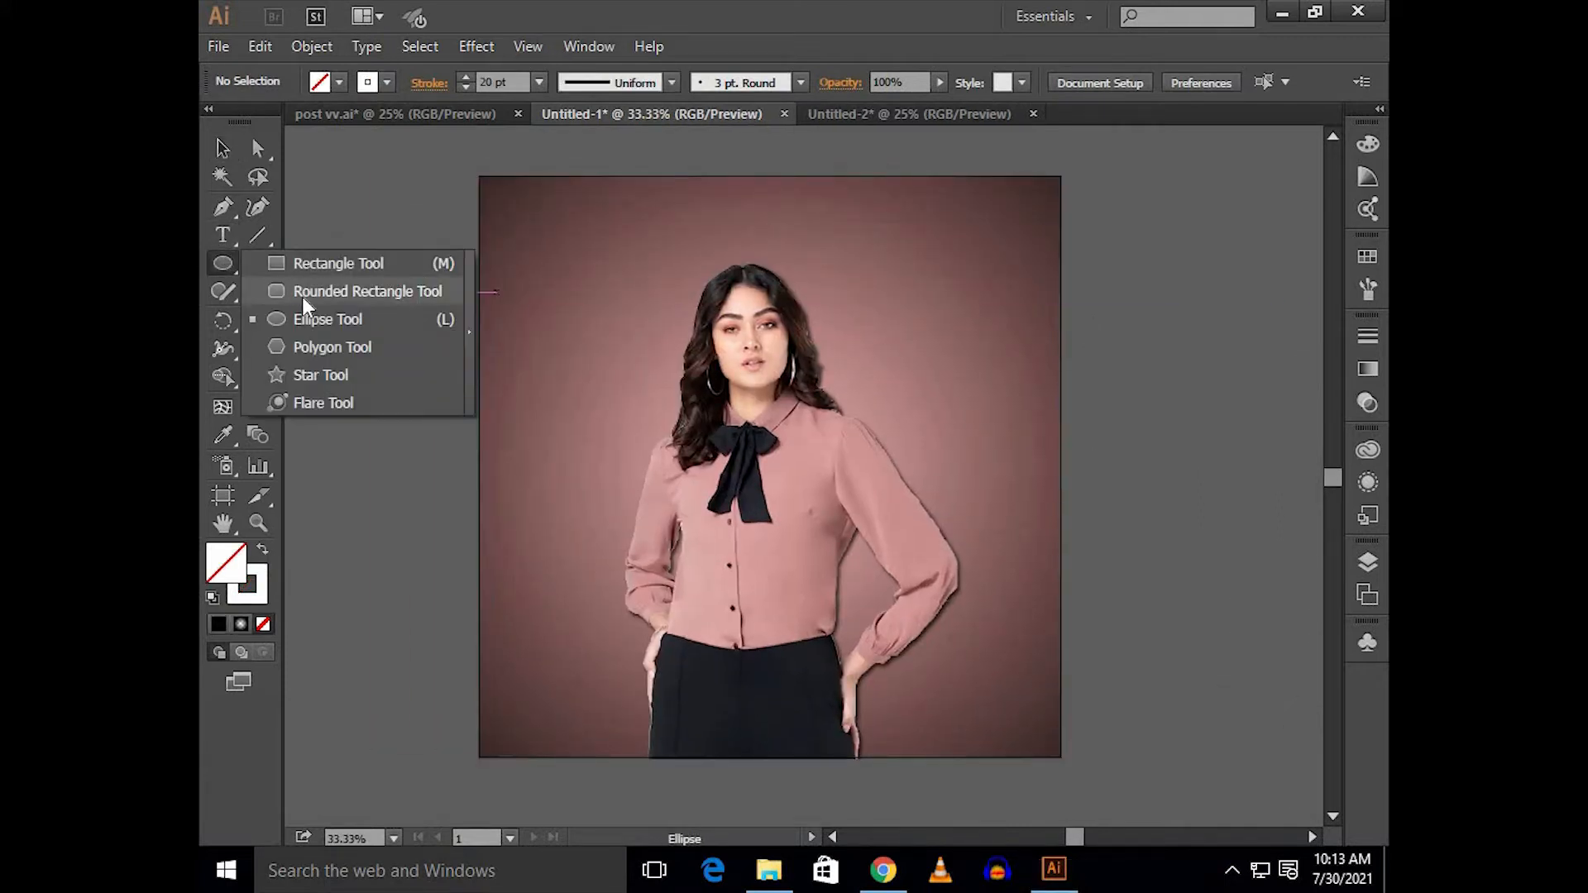
{"action": "mouse_move", "coordinate": [738, 453]}
{"action": "left_mouse_down"}
{"action": "mouse_move", "coordinate": [897, 604]}
{"action": "mouse_move", "coordinate": [899, 583]}
{"action": "left_mouse_up"}
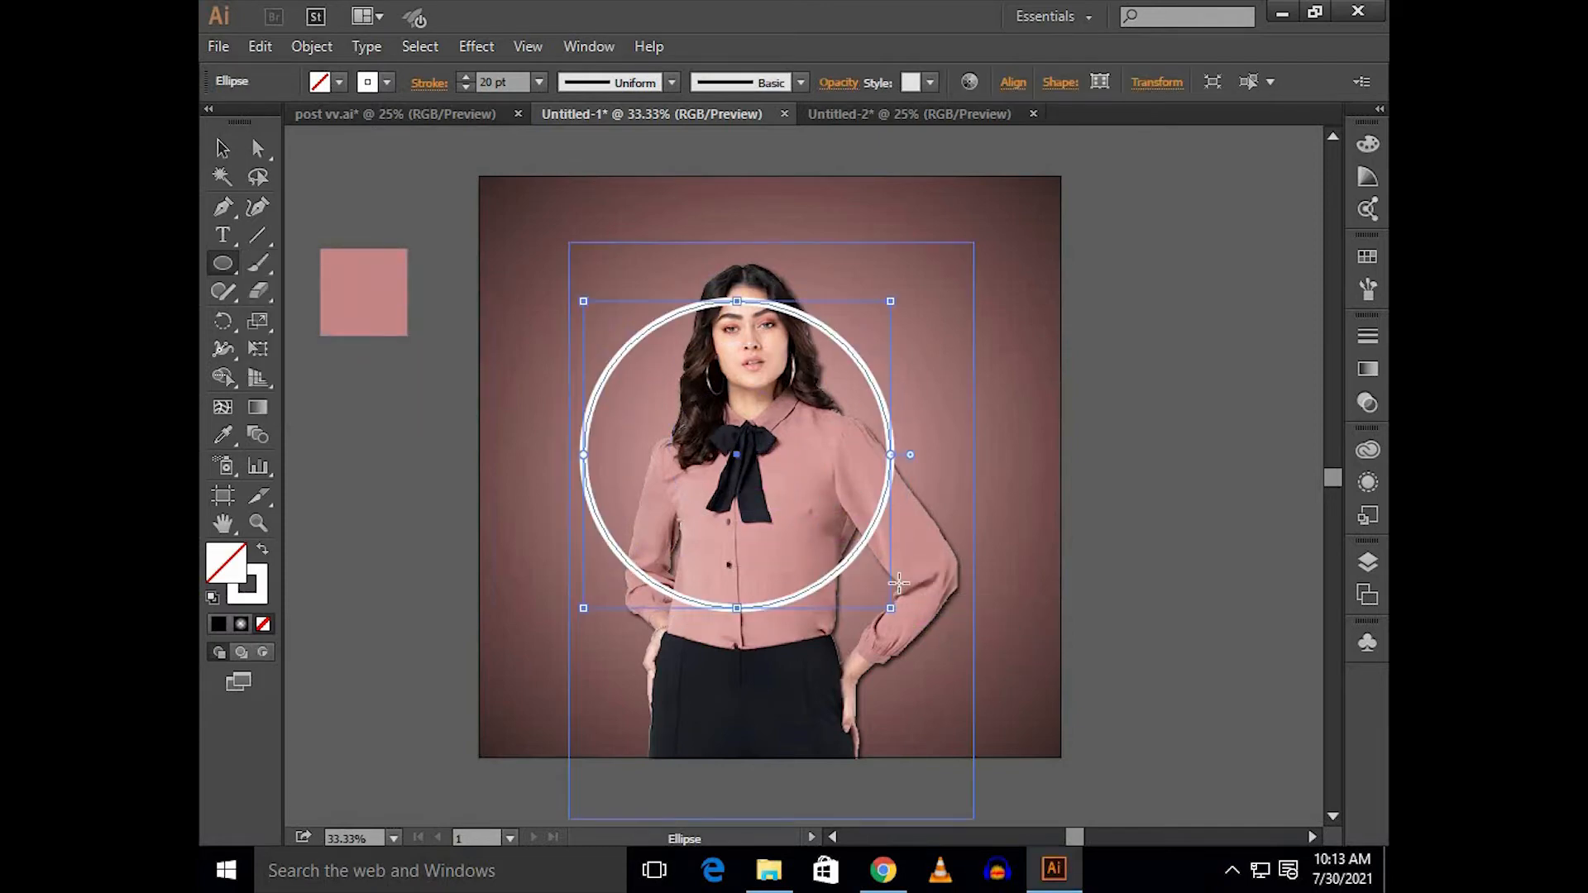
{"action": "key", "text": "v"}
{"action": "left_click_drag", "start_coordinate": [775, 313], "coordinate": [801, 341]}
{"action": "key", "text": "Up"}
{"action": "key", "text": "Up"}
{"action": "key", "text": "Up"}
{"action": "key", "text": "Up"}
{"action": "key", "text": "Up"}
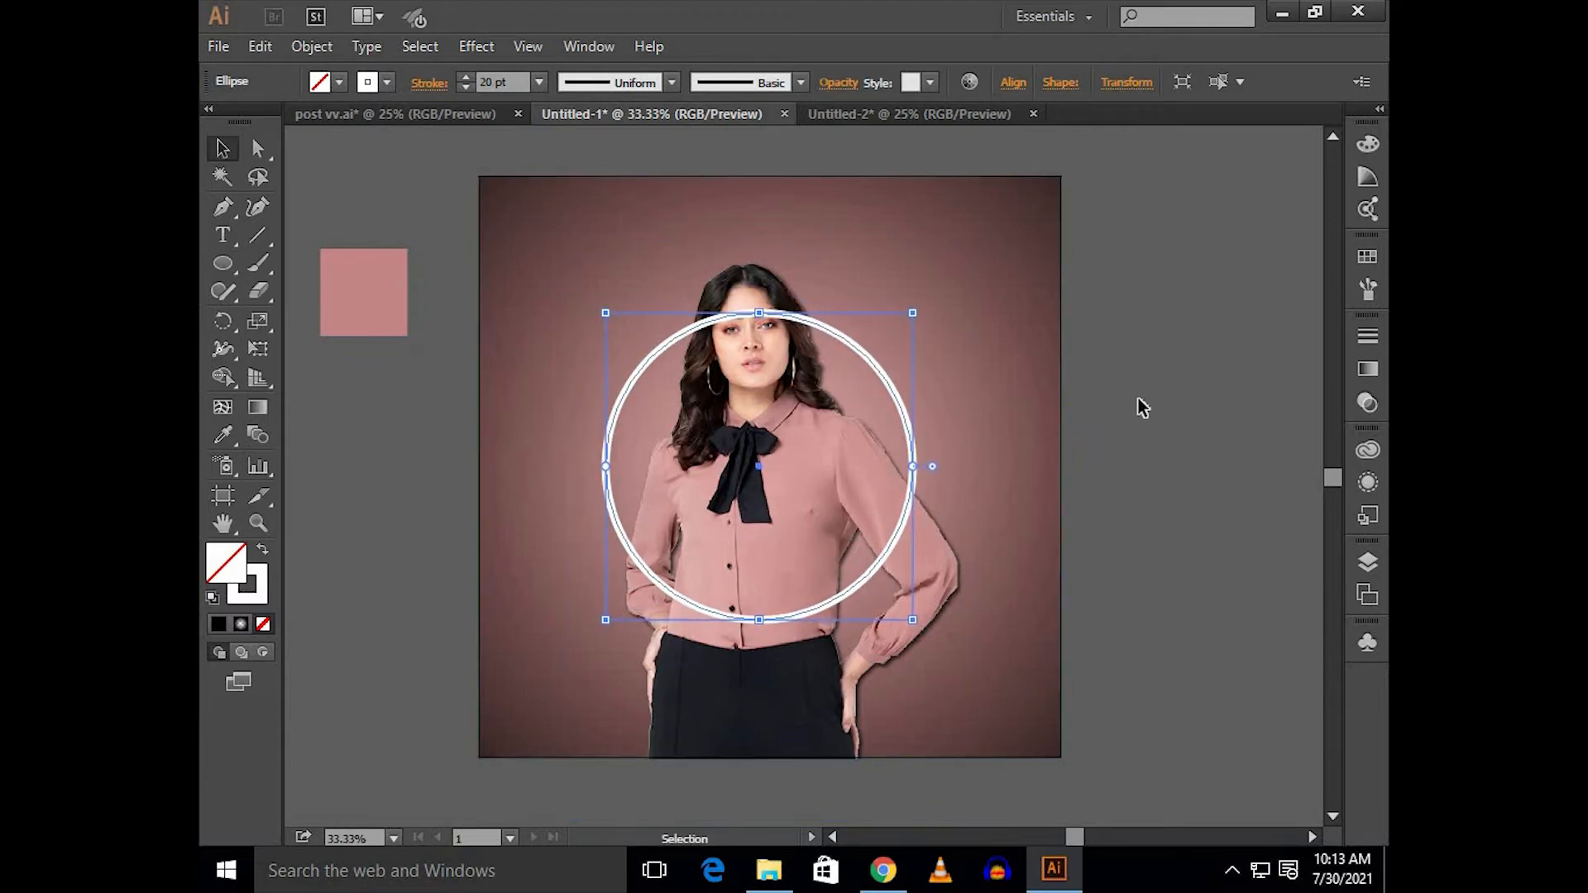
{"action": "left_click", "coordinate": [1141, 407]}
Step: Expand the white circle's fill and stroke into an outlined ring shape
{"action": "scroll", "coordinate": [775, 315], "scroll_direction": "up", "scroll_amount": 3}
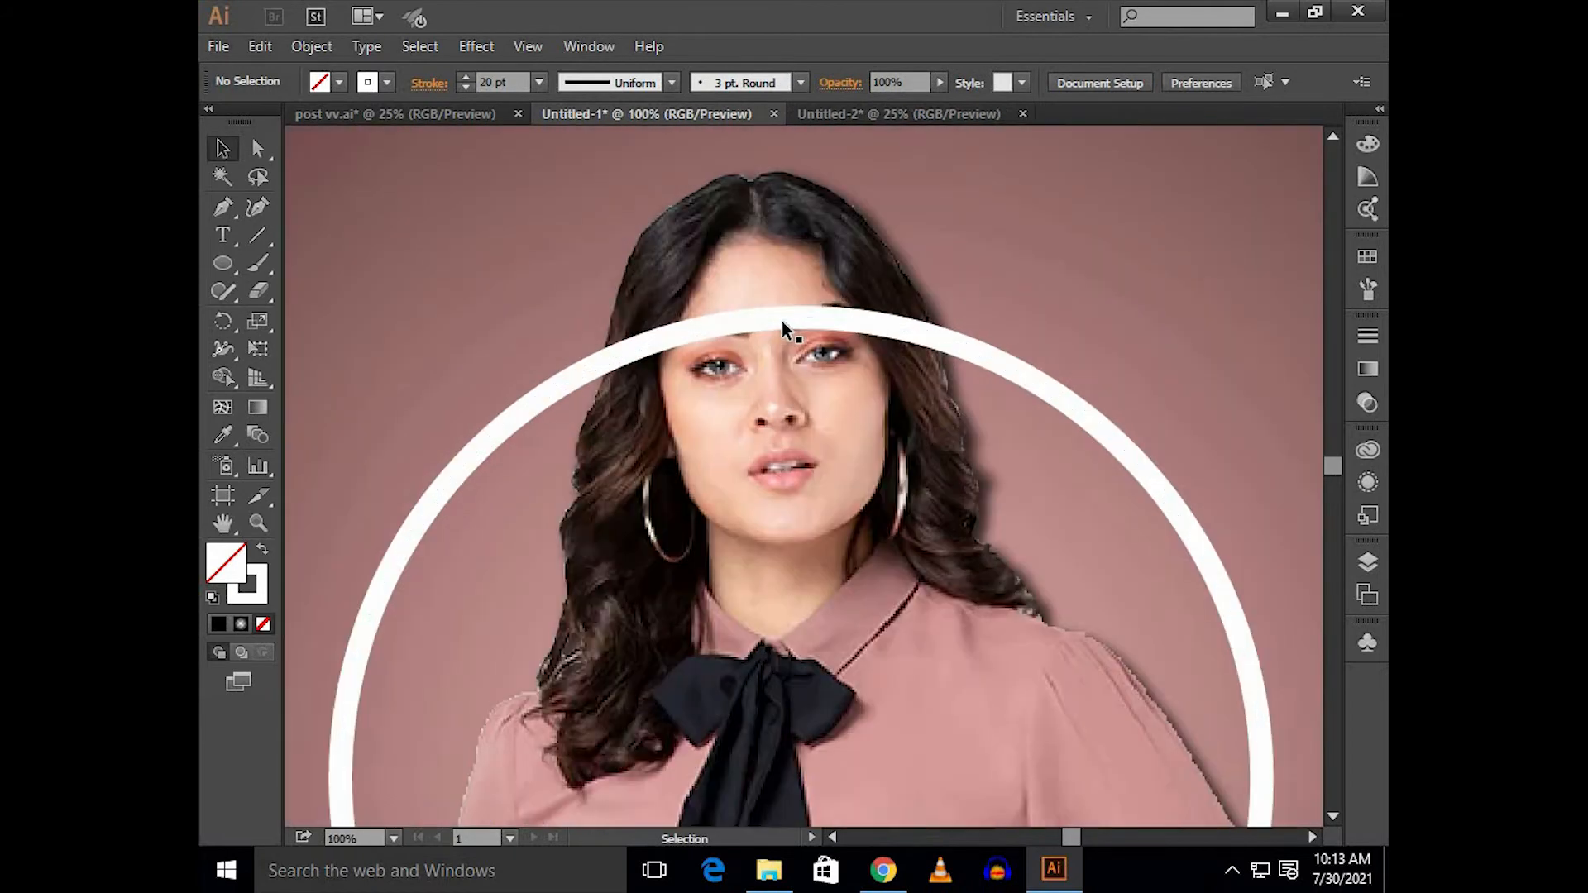
{"action": "left_click", "coordinate": [781, 321]}
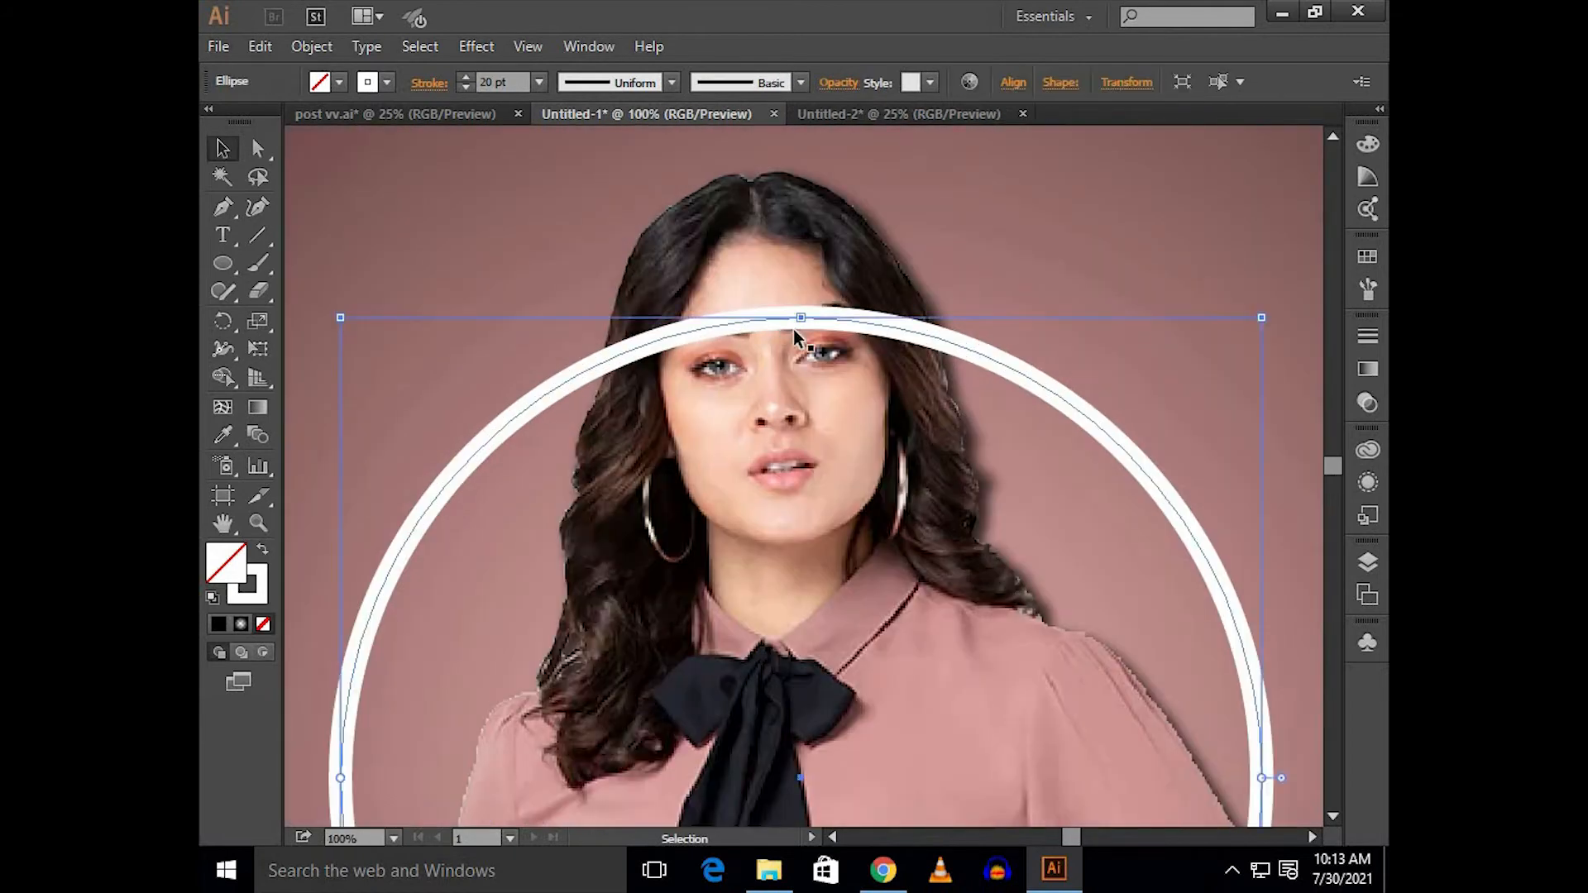
{"action": "left_click", "coordinate": [308, 48]}
{"action": "left_click", "coordinate": [418, 271]}
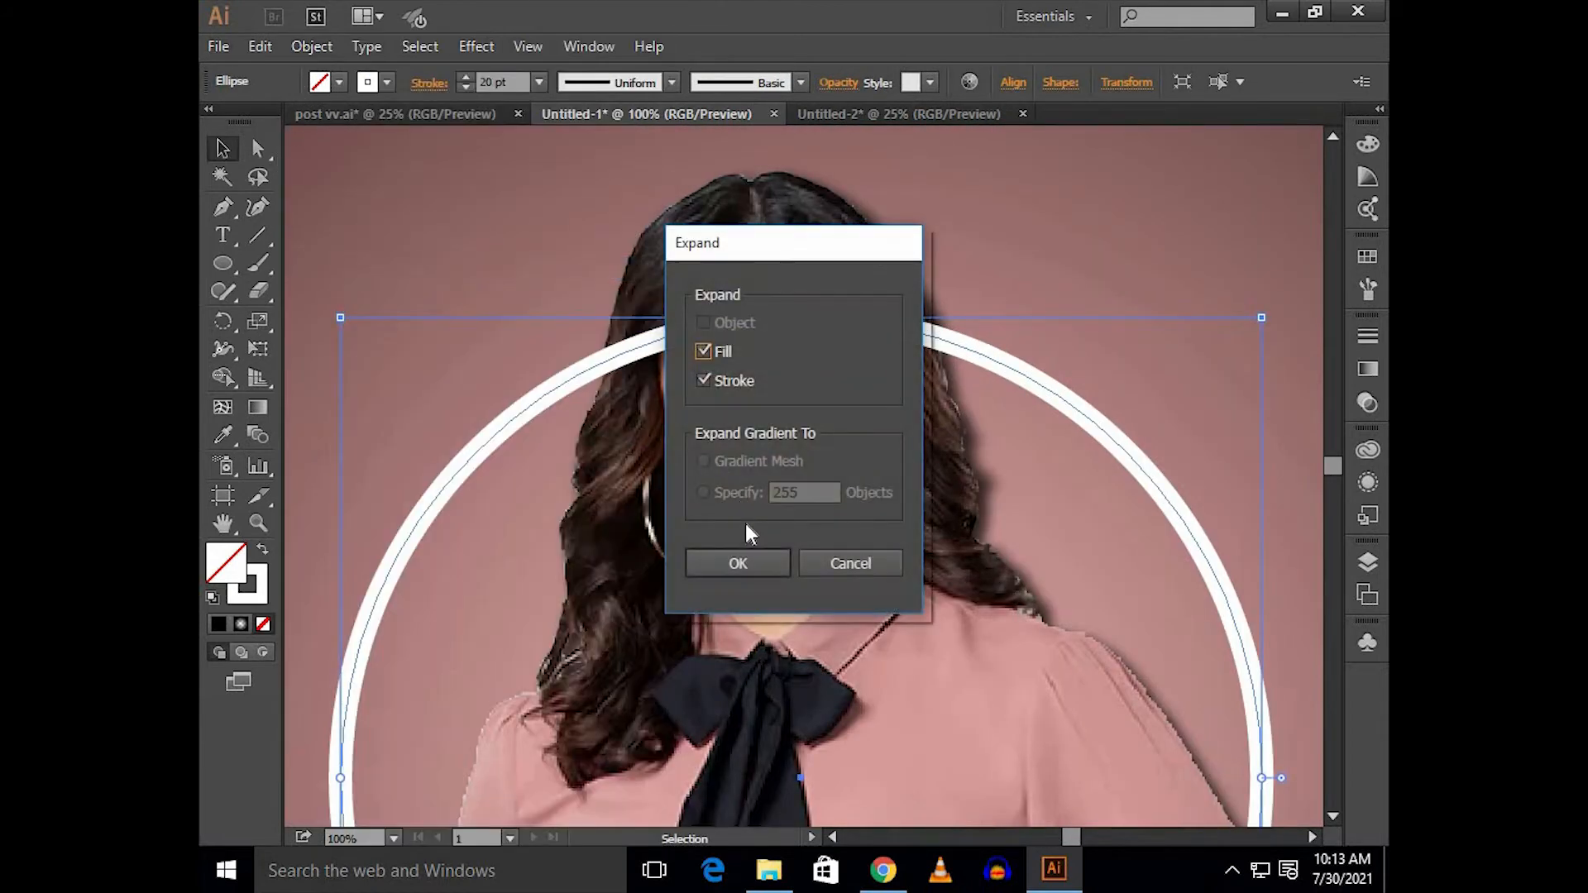
{"action": "left_click", "coordinate": [744, 554]}
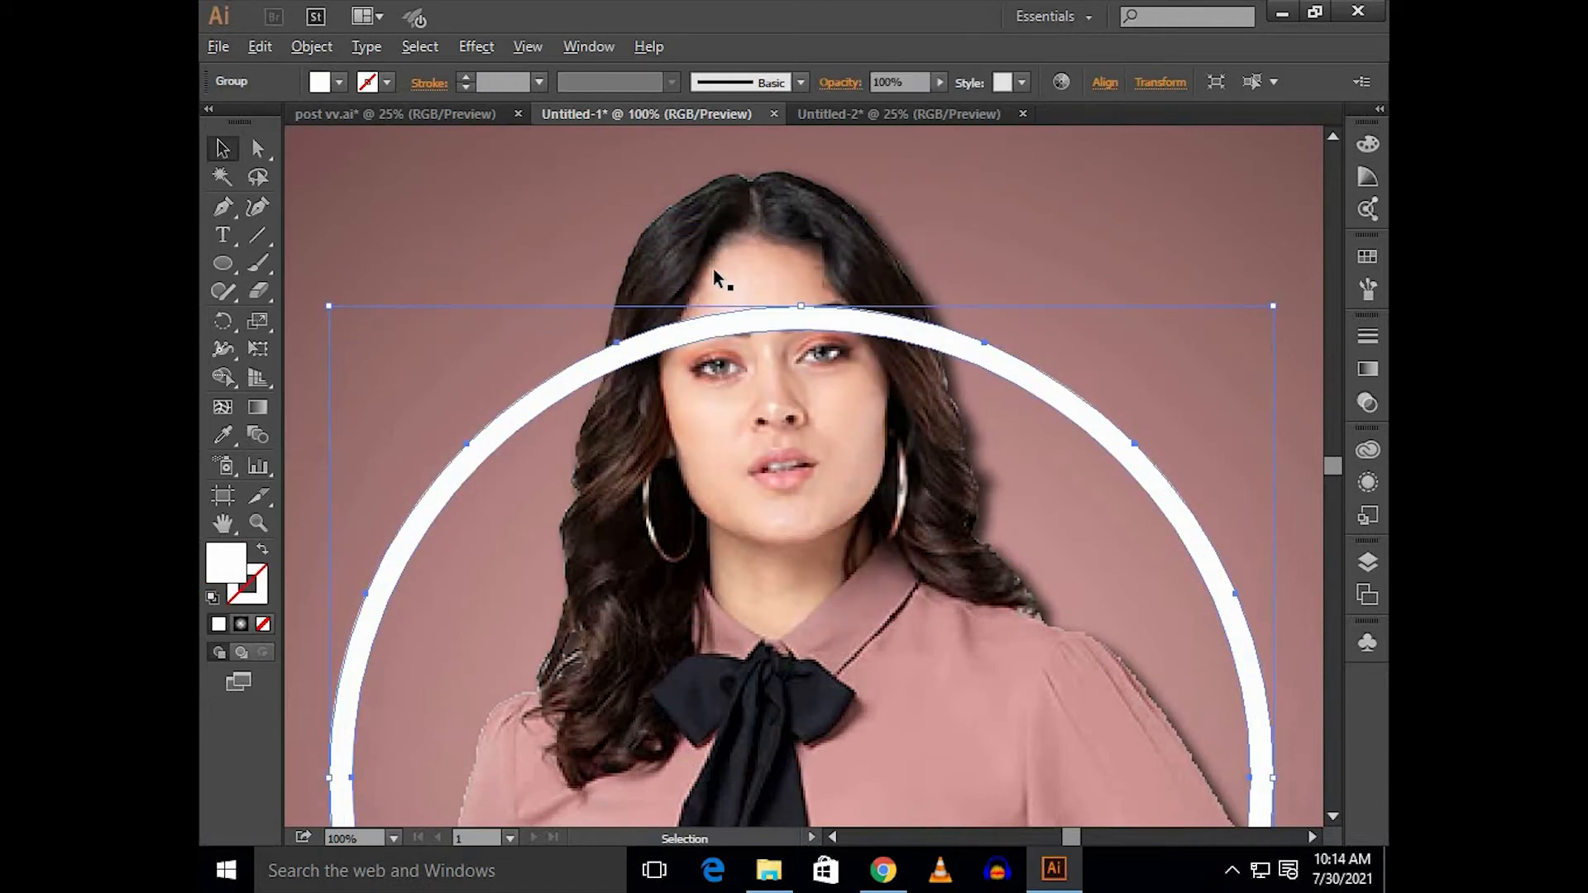
Step: Lock the clipped model image so that the ring can be edited separately
{"action": "key", "text": "ctrl+minus"}
{"action": "key", "text": "ctrl+minus"}
{"action": "left_click", "coordinate": [856, 241]}
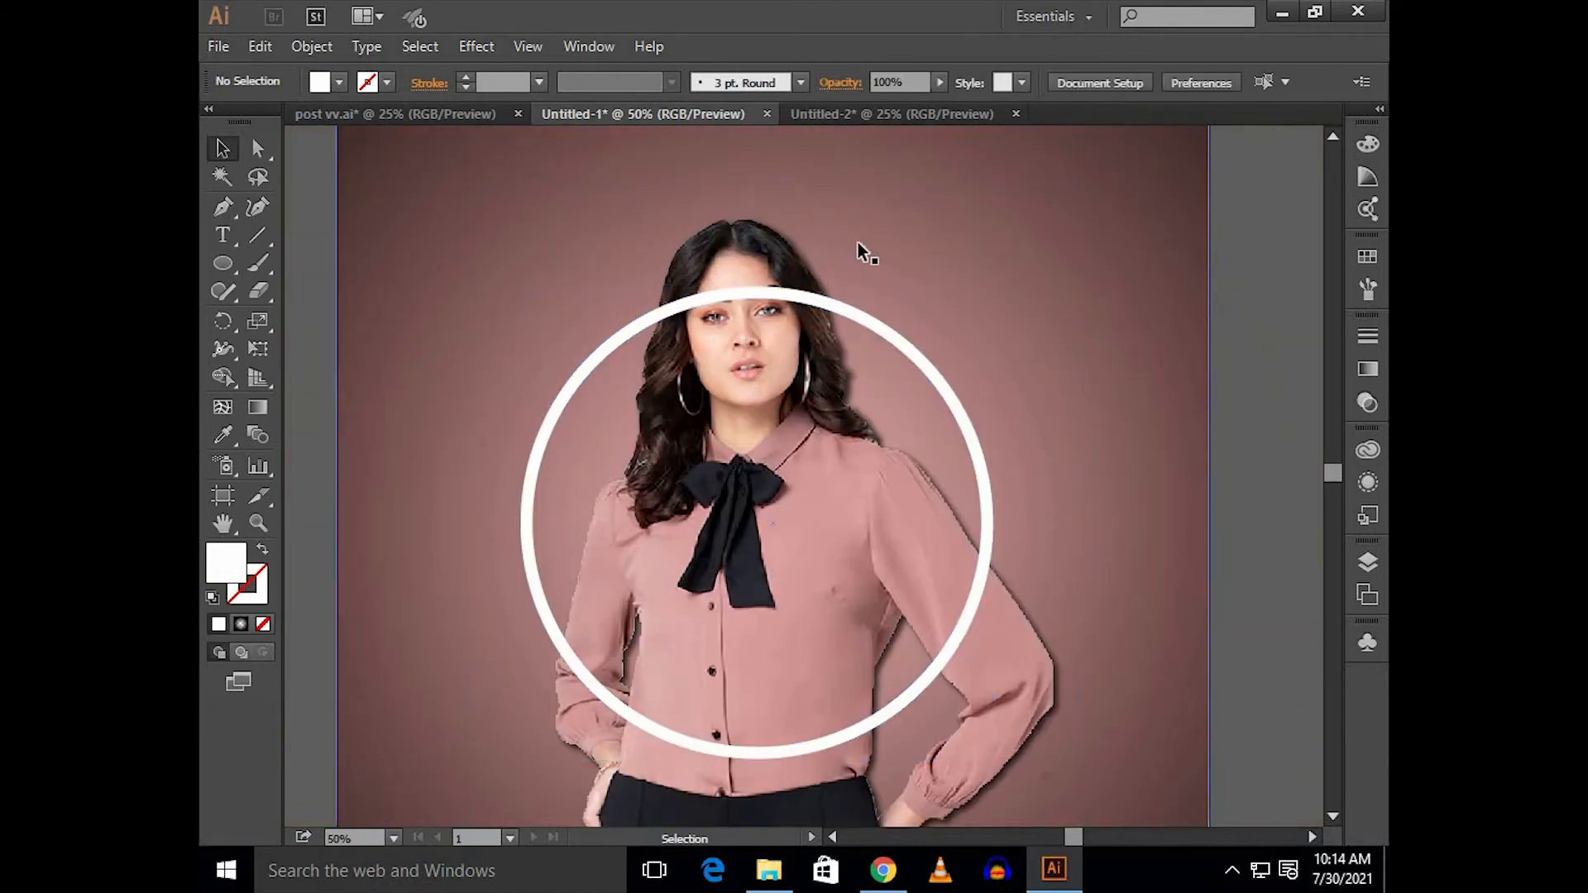
{"action": "left_click", "coordinate": [814, 241]}
{"action": "key", "text": "ctrl+2"}
Step: Draw a closed four-sided Pen path across the ring along the left edge of the model's hair
{"action": "scroll", "coordinate": [752, 300], "scroll_direction": "up", "scroll_amount": 1}
{"action": "scroll", "coordinate": [734, 280], "scroll_direction": "up", "scroll_amount": 5}
{"action": "left_click_drag", "start_coordinate": [372, 348], "coordinate": [595, 369]}
{"action": "left_click_drag", "start_coordinate": [451, 406], "coordinate": [654, 350]}
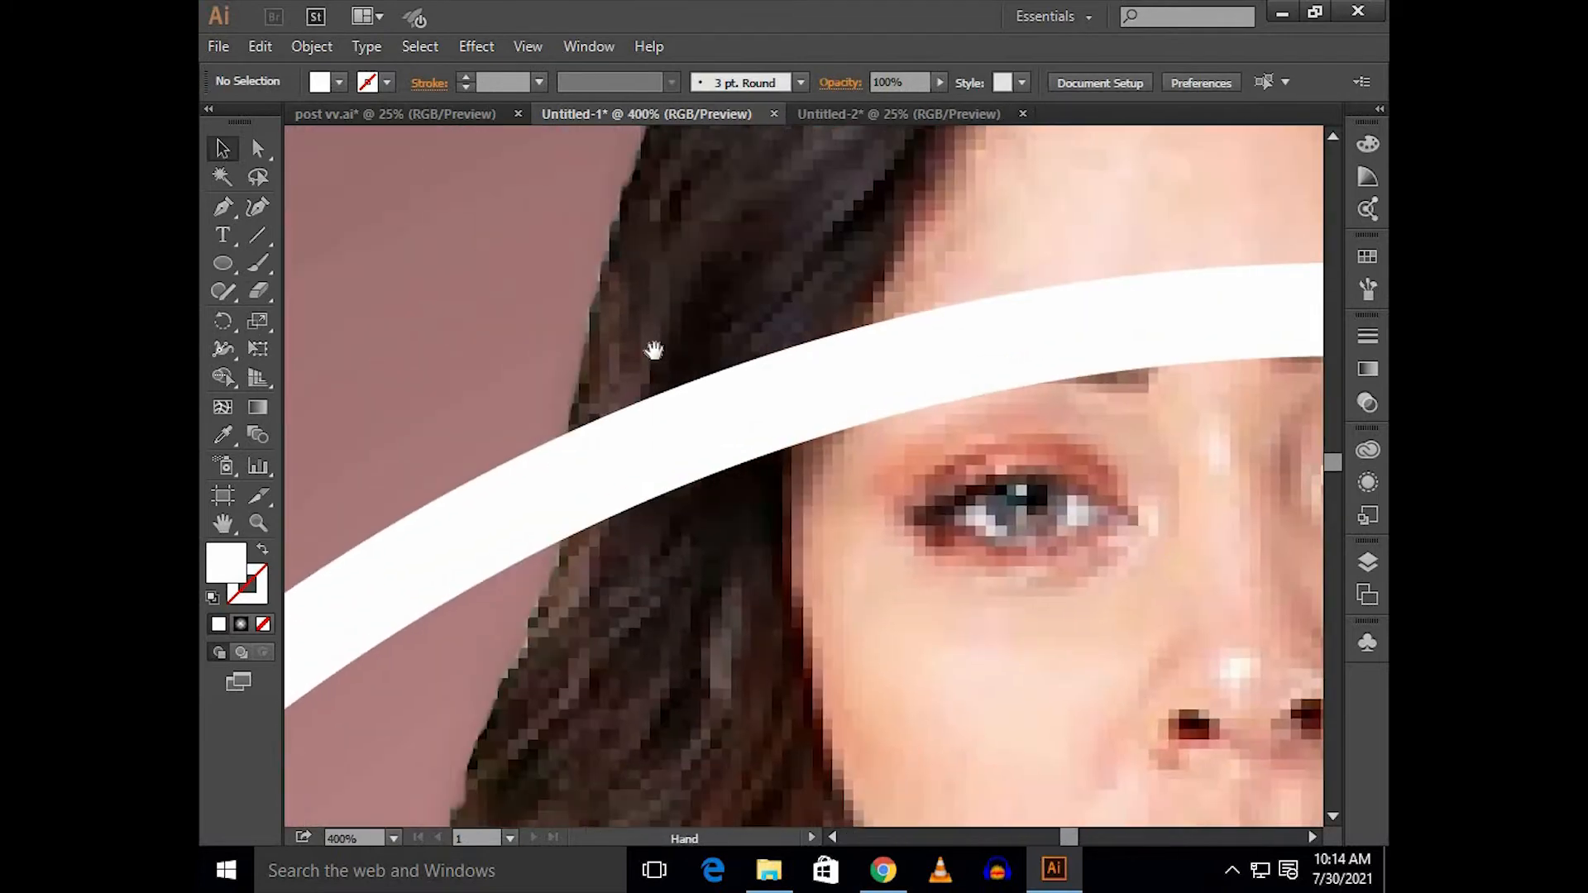
{"action": "left_click_drag", "start_coordinate": [394, 269], "coordinate": [539, 277]}
{"action": "left_click", "coordinate": [224, 208]}
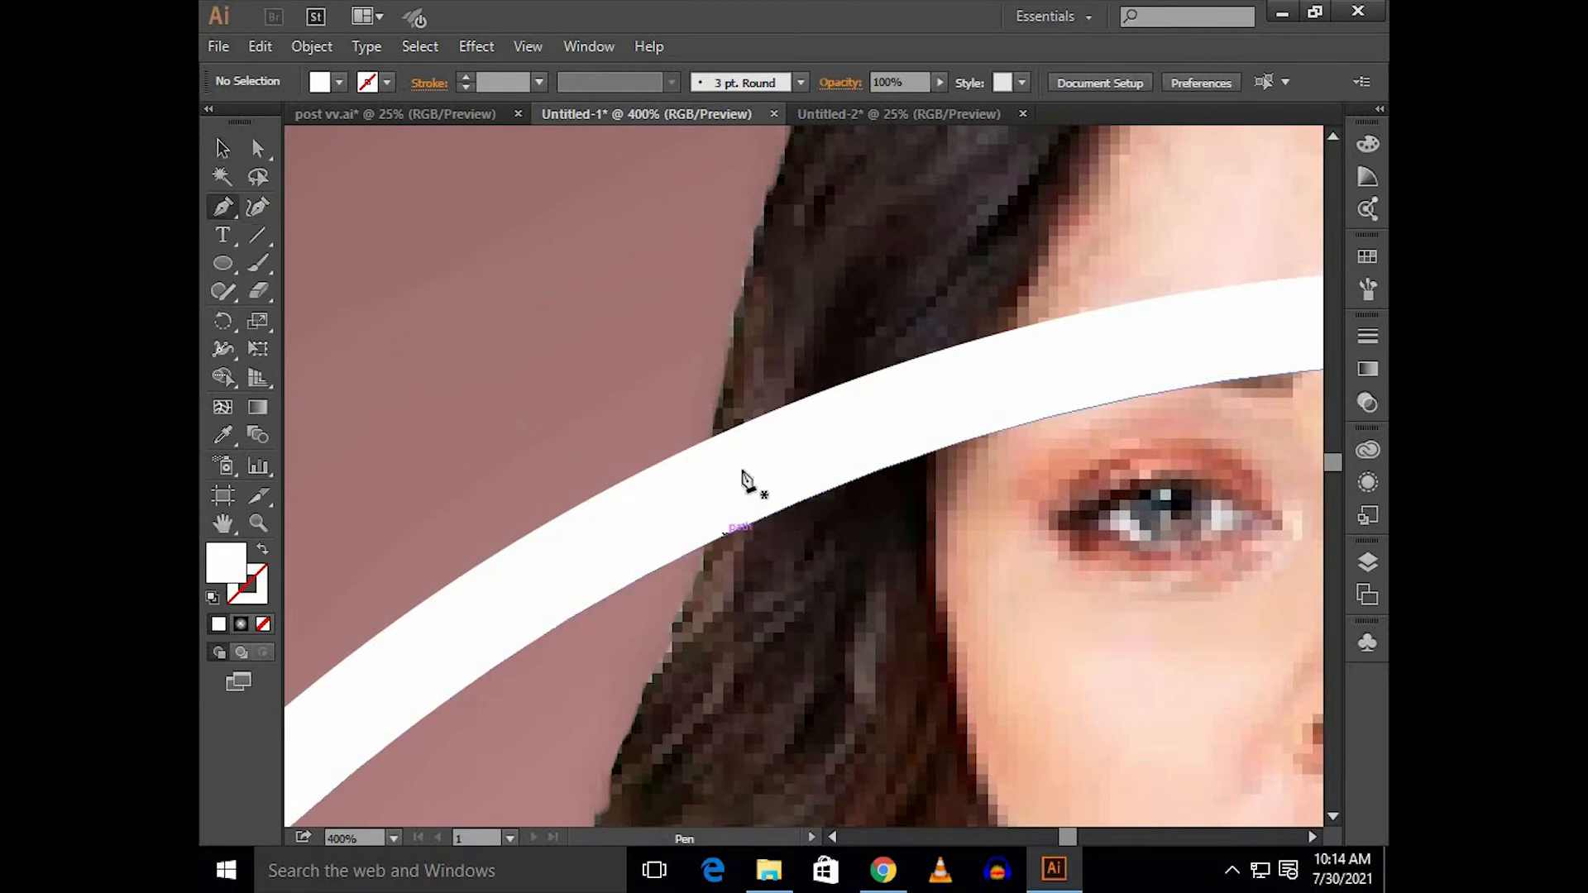
{"action": "left_click", "coordinate": [714, 427]}
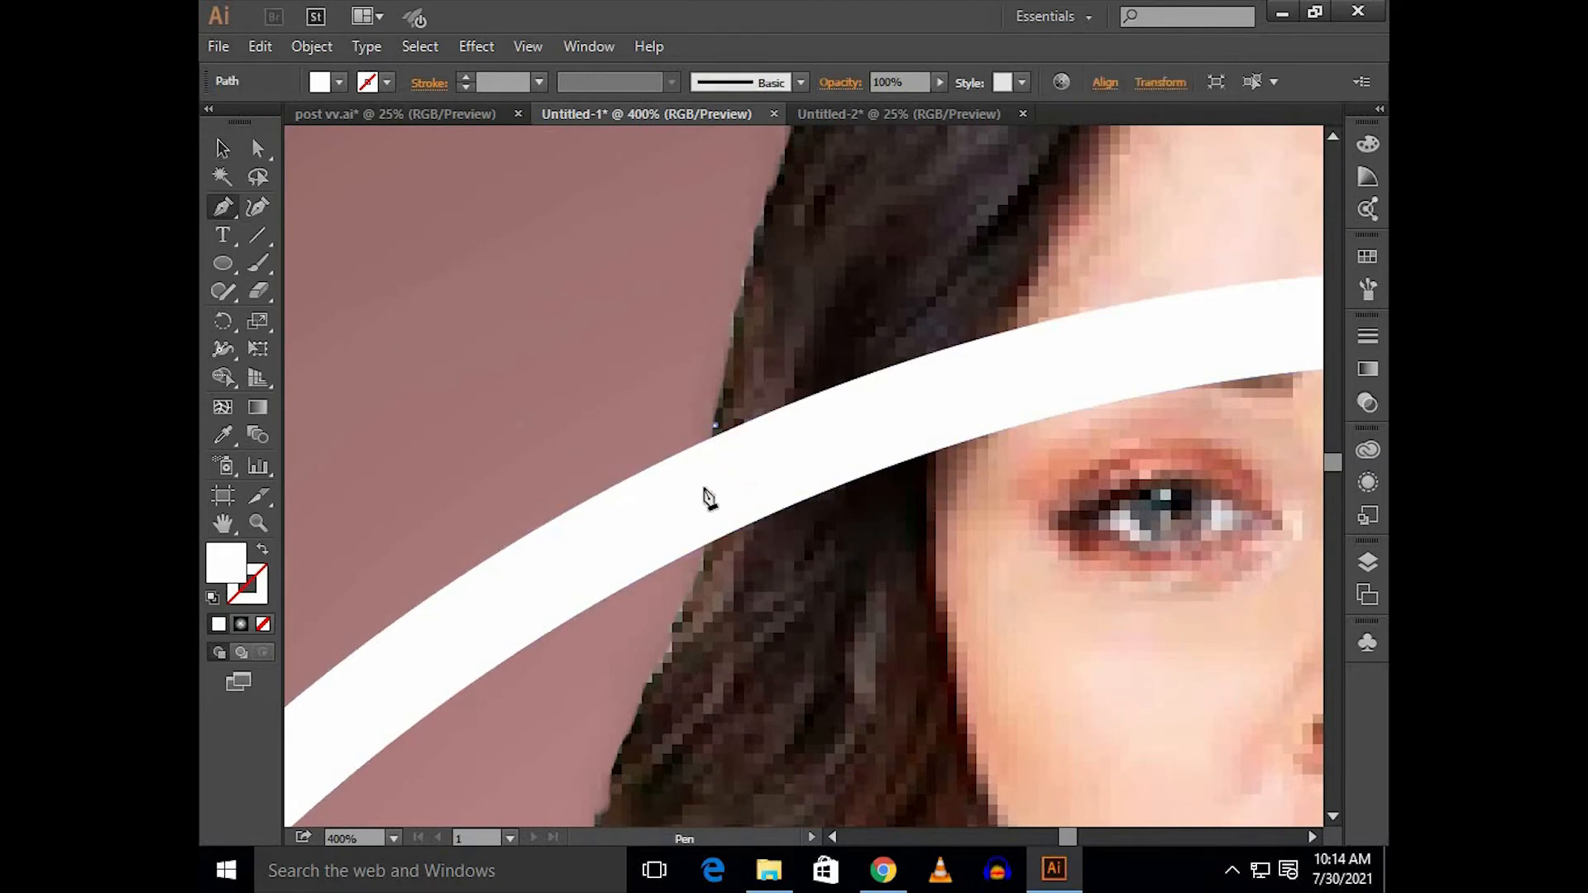
{"action": "left_click", "coordinate": [705, 569]}
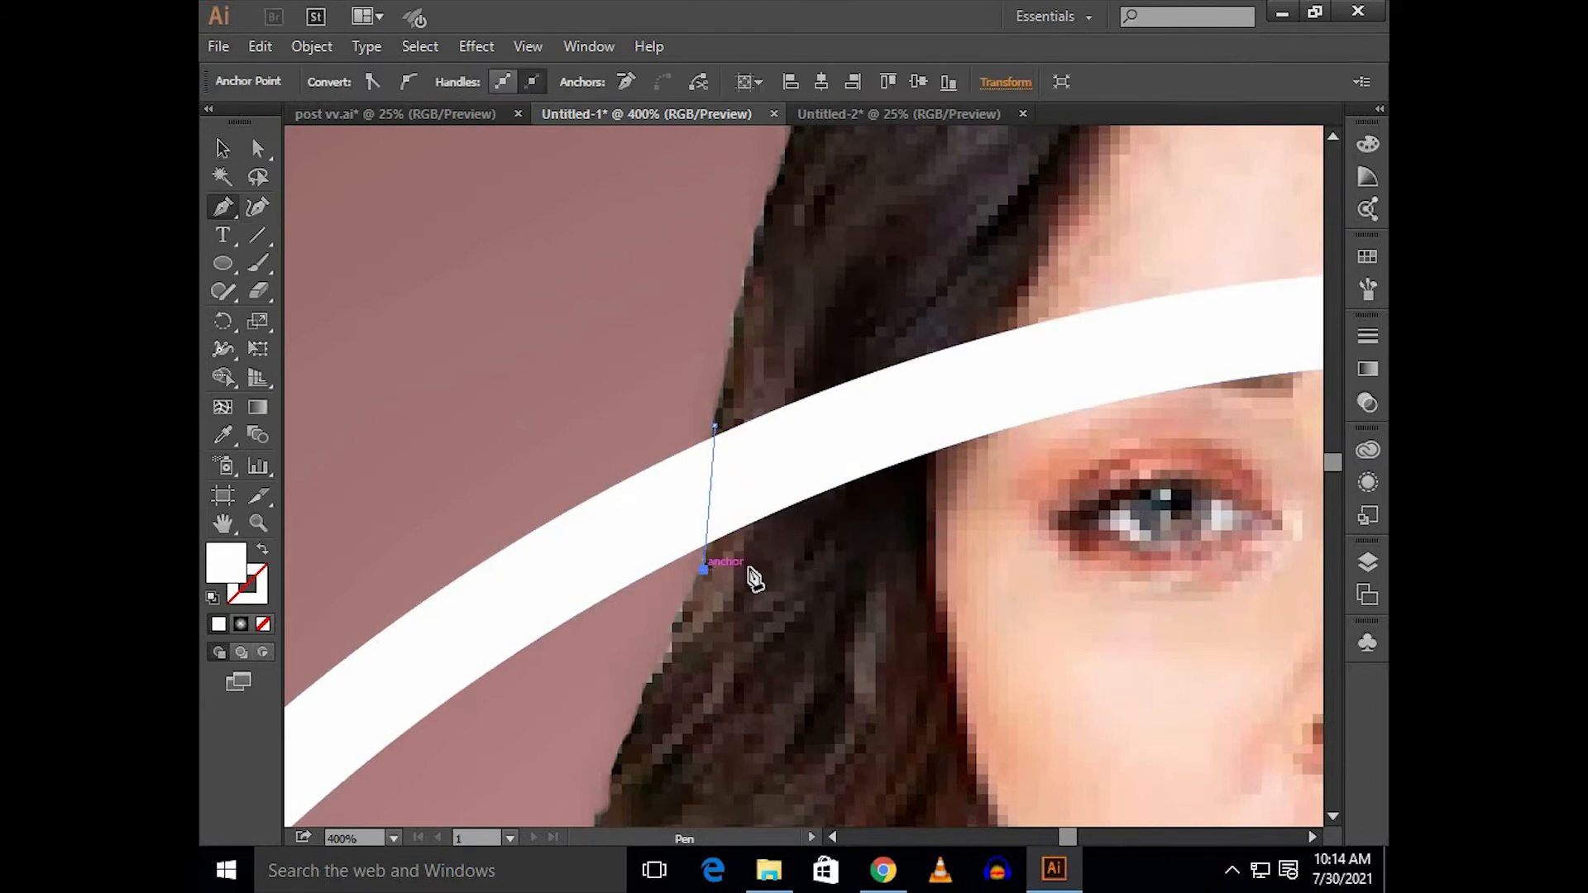
{"action": "left_click", "coordinate": [748, 569]}
{"action": "left_click", "coordinate": [748, 372]}
{"action": "left_click", "coordinate": [715, 426]}
Step: Cut the ring at the left hair edge by removing the overlapping Pen shape with Shape Builder
{"action": "key", "text": "v"}
{"action": "left_click", "coordinate": [721, 418]}
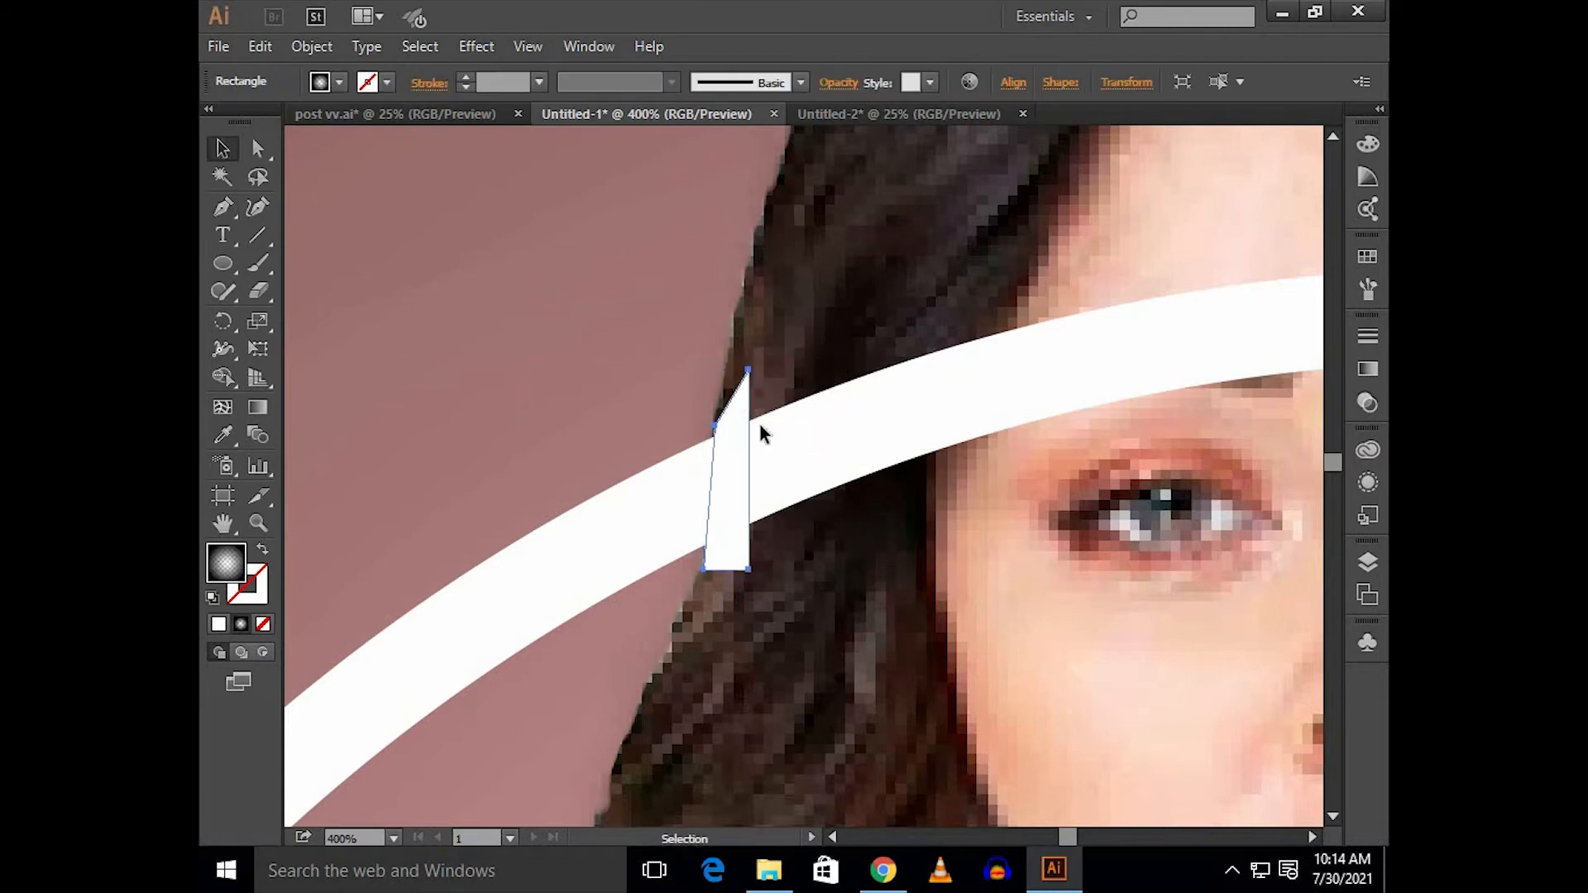
{"action": "left_click", "coordinate": [809, 427], "text": "shift"}
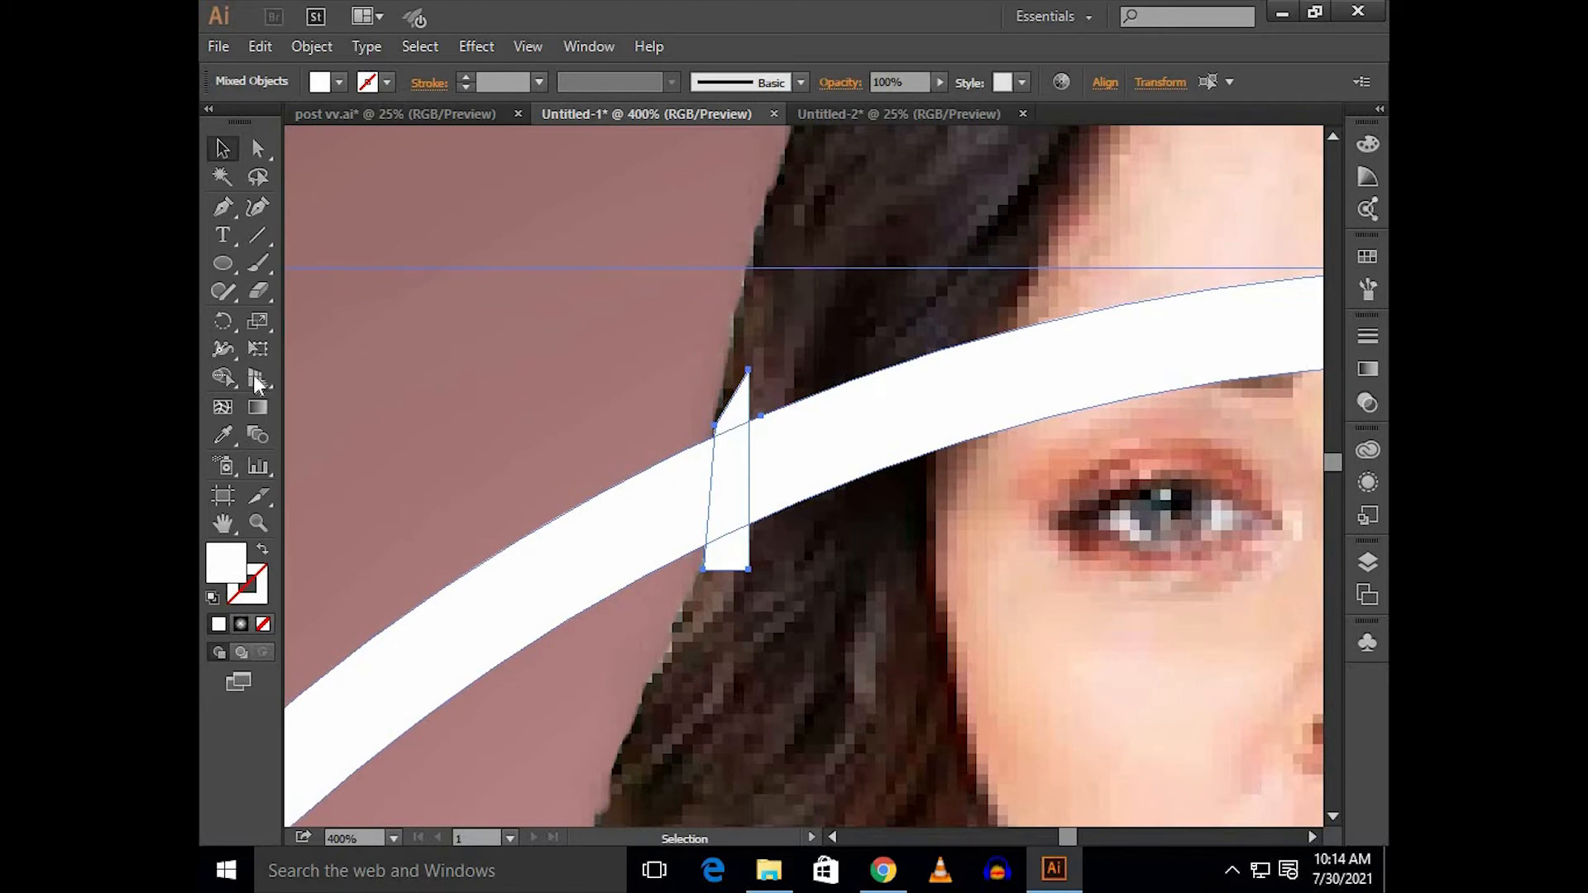
{"action": "left_click", "coordinate": [224, 378]}
{"action": "mouse_move", "coordinate": [738, 468]}
{"action": "left_mouse_down"}
{"action": "mouse_move", "coordinate": [723, 556]}
{"action": "mouse_move", "coordinate": [744, 571]}
{"action": "left_mouse_up"}
{"action": "key", "text": "v"}
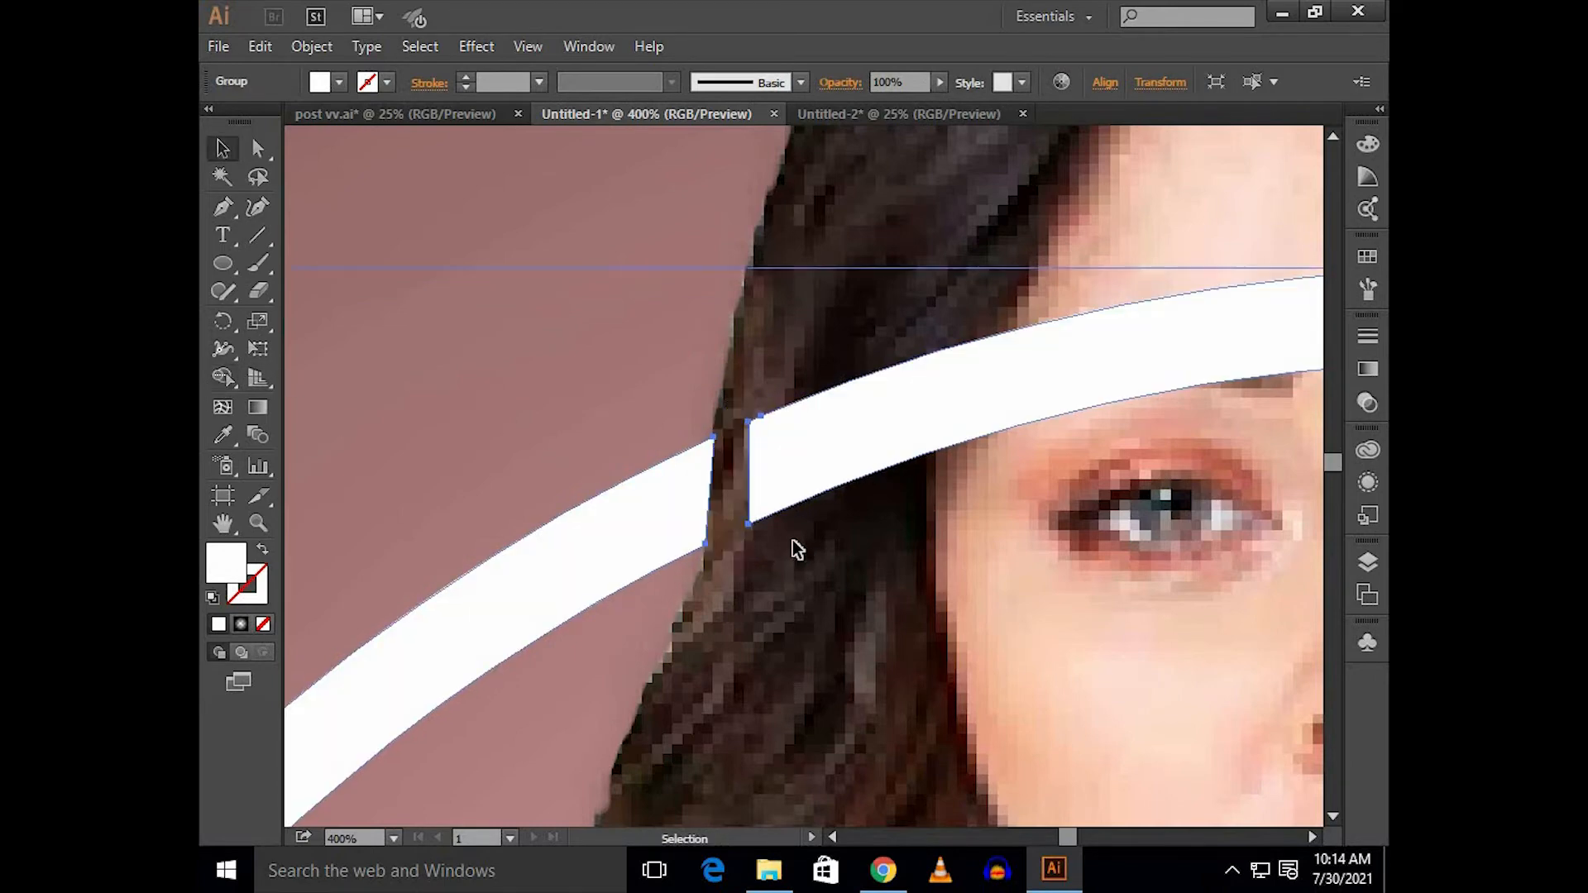
{"action": "left_click", "coordinate": [793, 540]}
Step: Draw a closed Pen shape across the ring, following the right edge of the model's hair
{"action": "key", "text": "ctrl+minus"}
{"action": "key", "text": "ctrl+minus"}
{"action": "left_click_drag", "start_coordinate": [968, 468], "coordinate": [731, 469]}
{"action": "left_click_drag", "start_coordinate": [1024, 447], "coordinate": [762, 366]}
{"action": "scroll", "coordinate": [578, 295], "scroll_direction": "up", "scroll_amount": 4}
{"action": "left_click_drag", "start_coordinate": [581, 292], "coordinate": [701, 432]}
{"action": "key", "text": "p"}
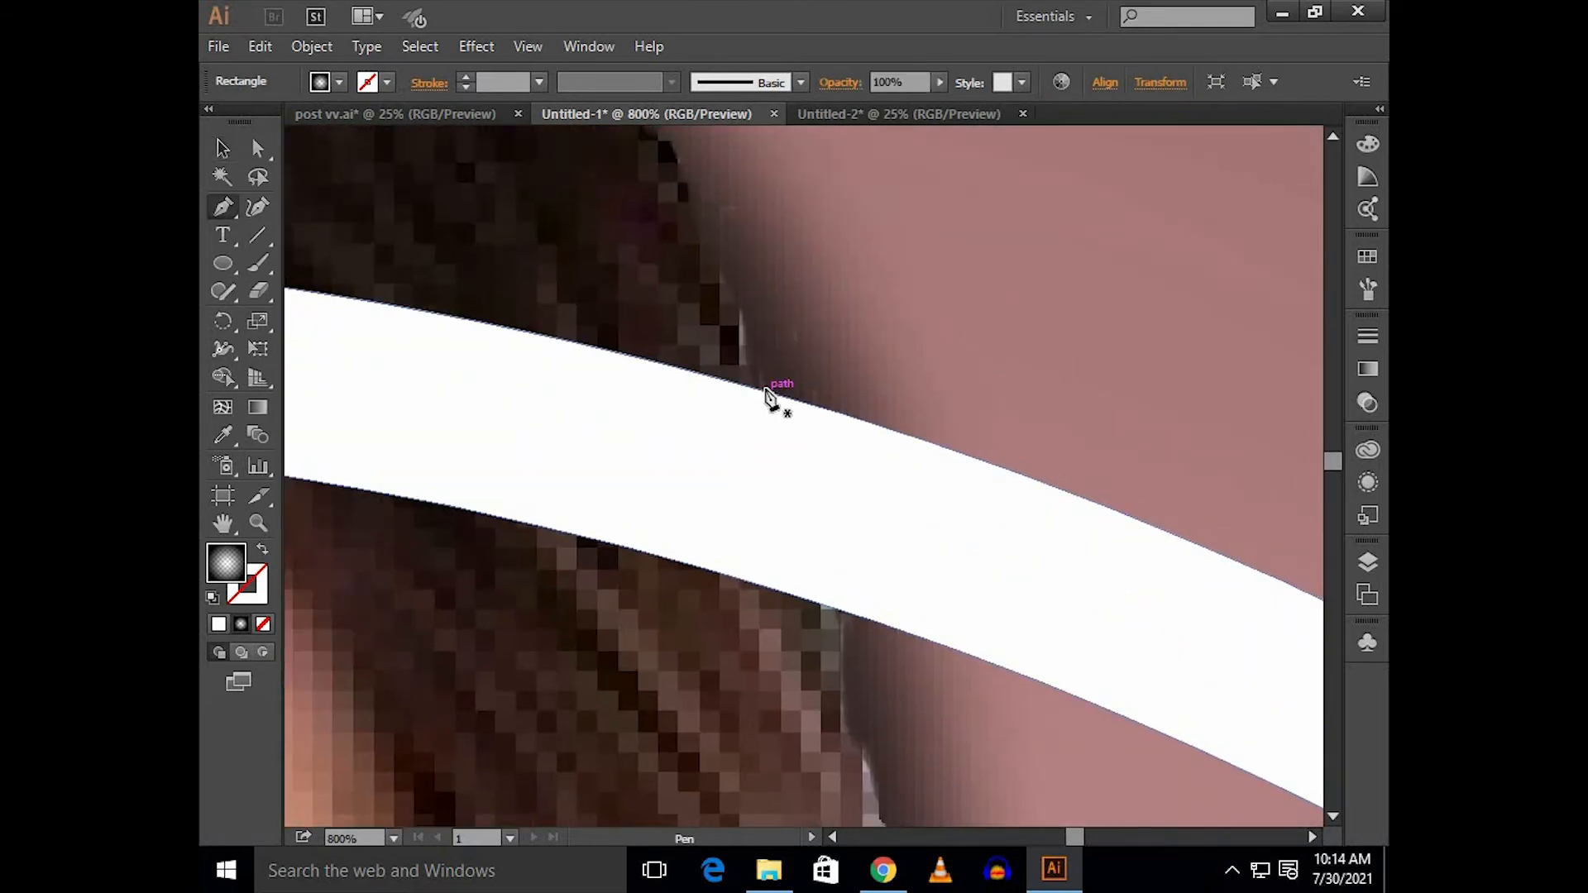
{"action": "left_click_drag", "start_coordinate": [844, 639], "coordinate": [769, 637]}
{"action": "left_click", "coordinate": [763, 628]}
{"action": "left_click", "coordinate": [683, 358]}
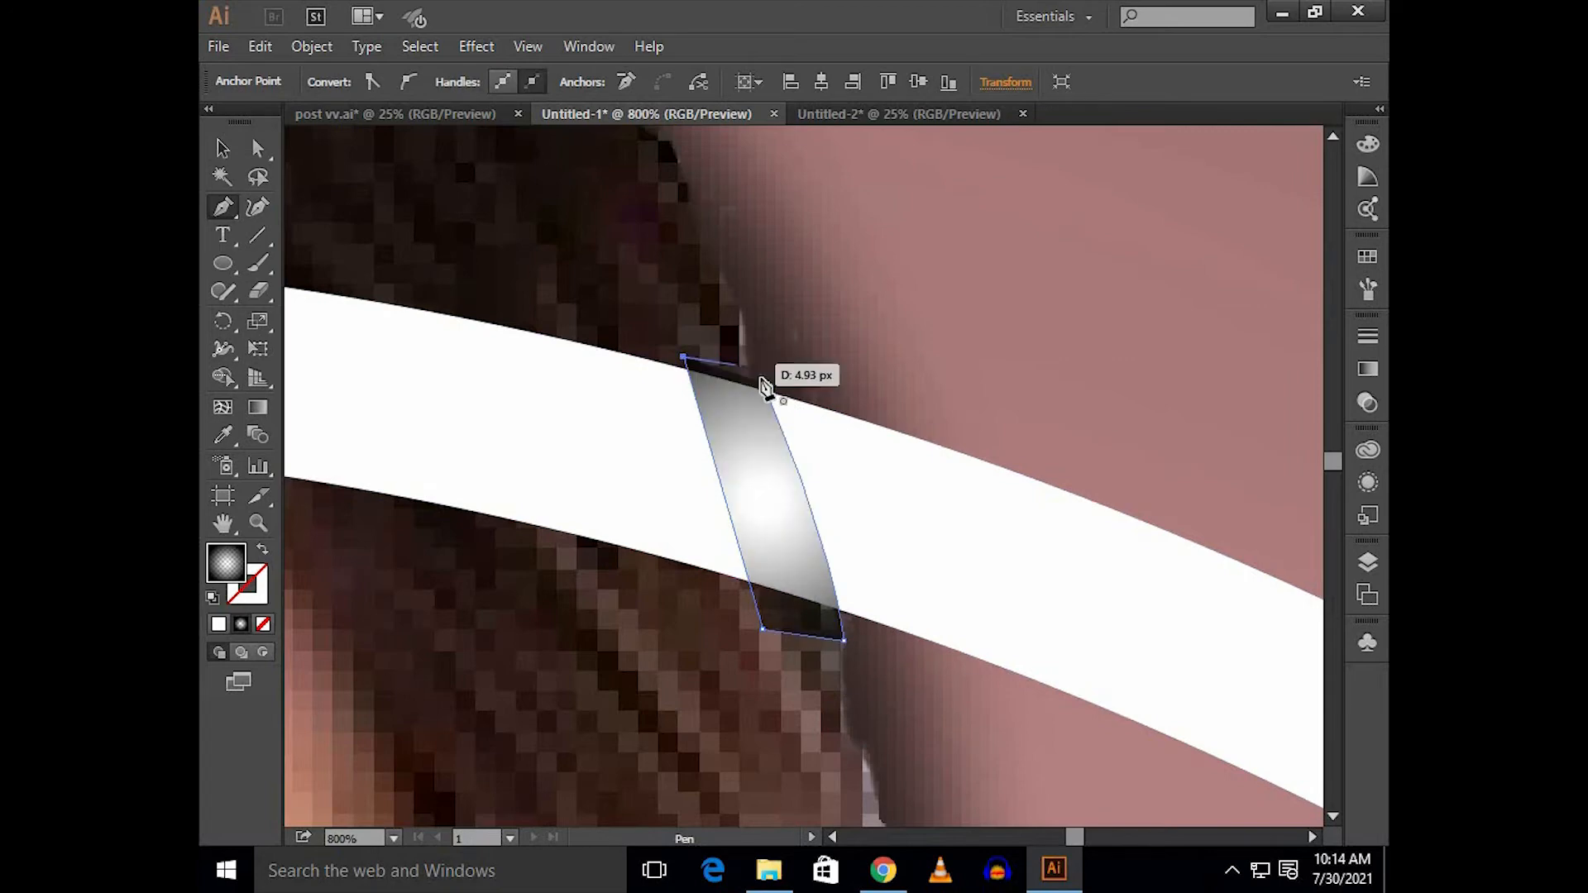
{"action": "left_click", "coordinate": [763, 383]}
Step: Cut the ring at the right hair edge by removing the overlapping Pen shape with Shape Builder
{"action": "key", "text": "v"}
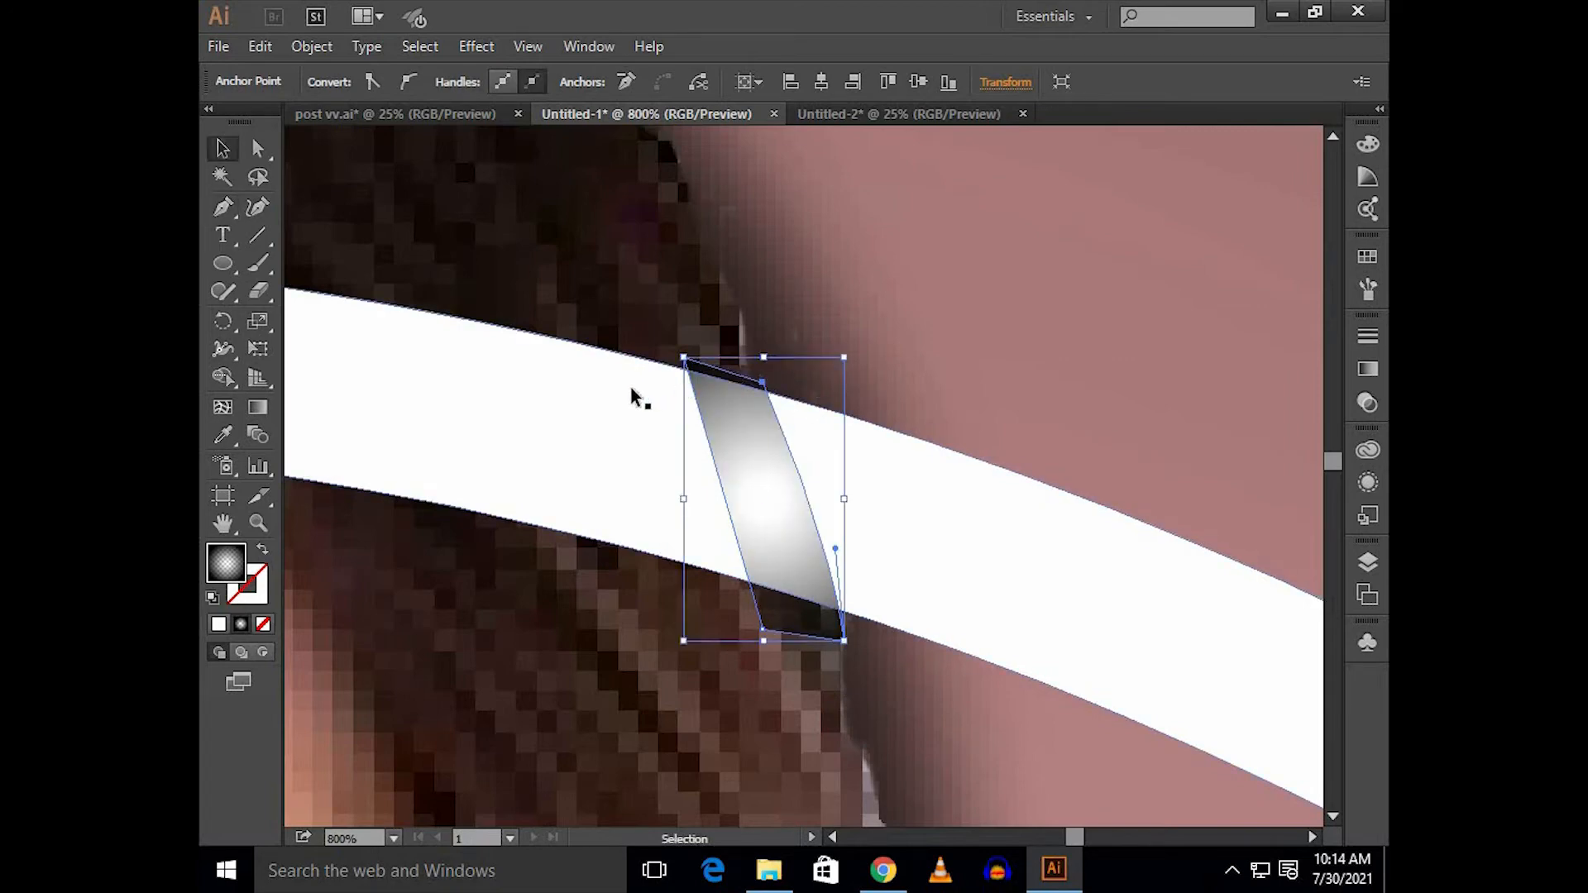
{"action": "left_click", "coordinate": [656, 419], "text": "shift"}
{"action": "left_click", "coordinate": [224, 378]}
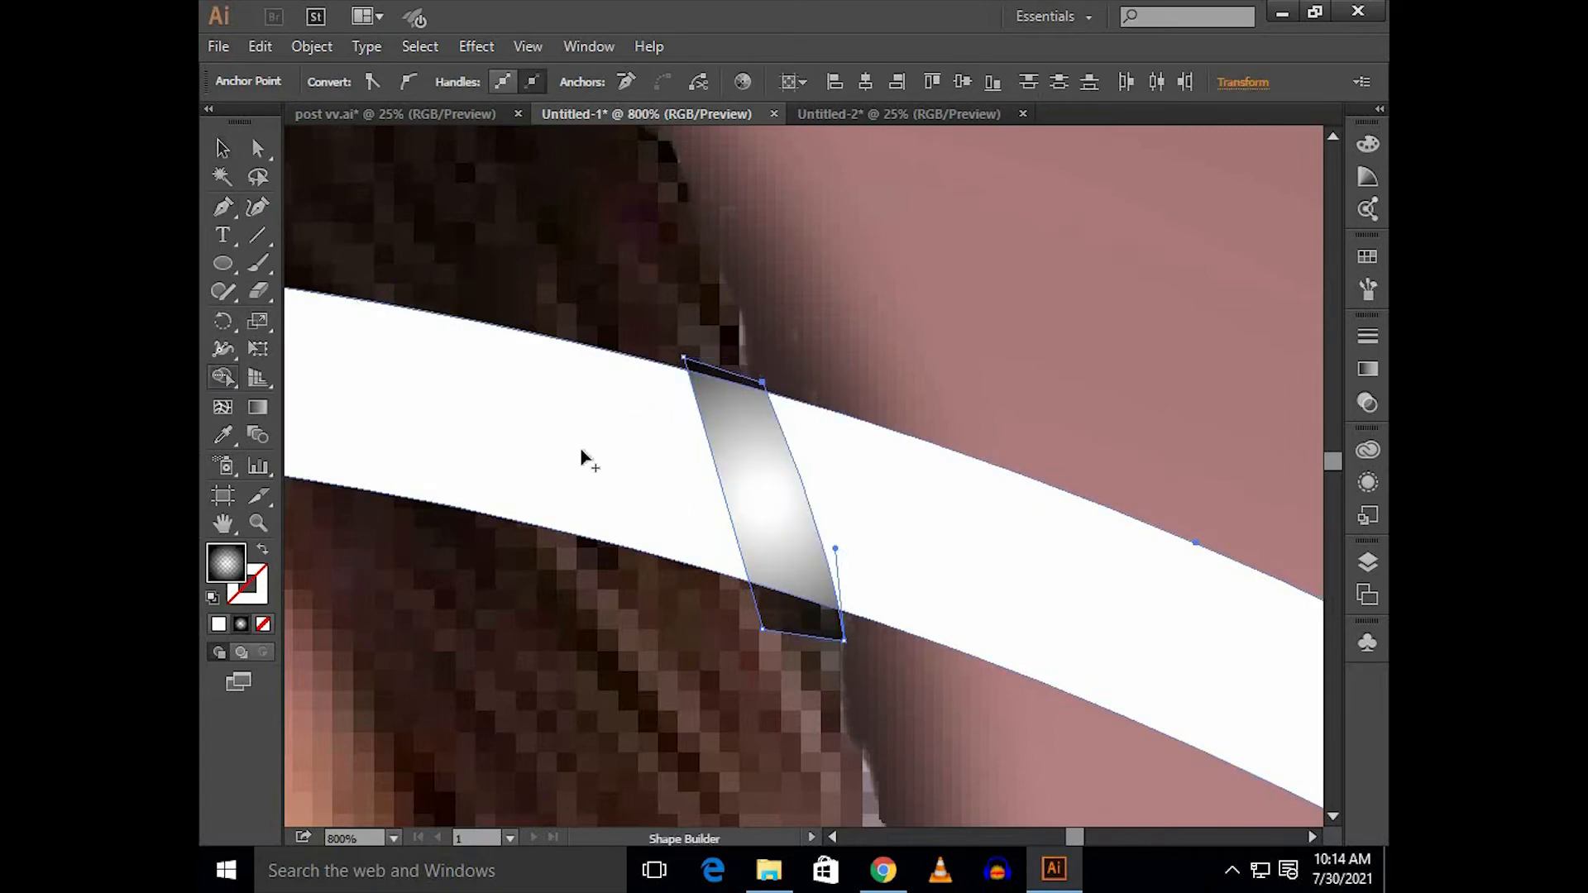
{"action": "scroll", "coordinate": [710, 377], "scroll_direction": "up", "scroll_amount": 1}
{"action": "left_click_drag", "start_coordinate": [707, 378], "coordinate": [837, 745]}
{"action": "left_click_drag", "start_coordinate": [810, 666], "coordinate": [829, 731]}
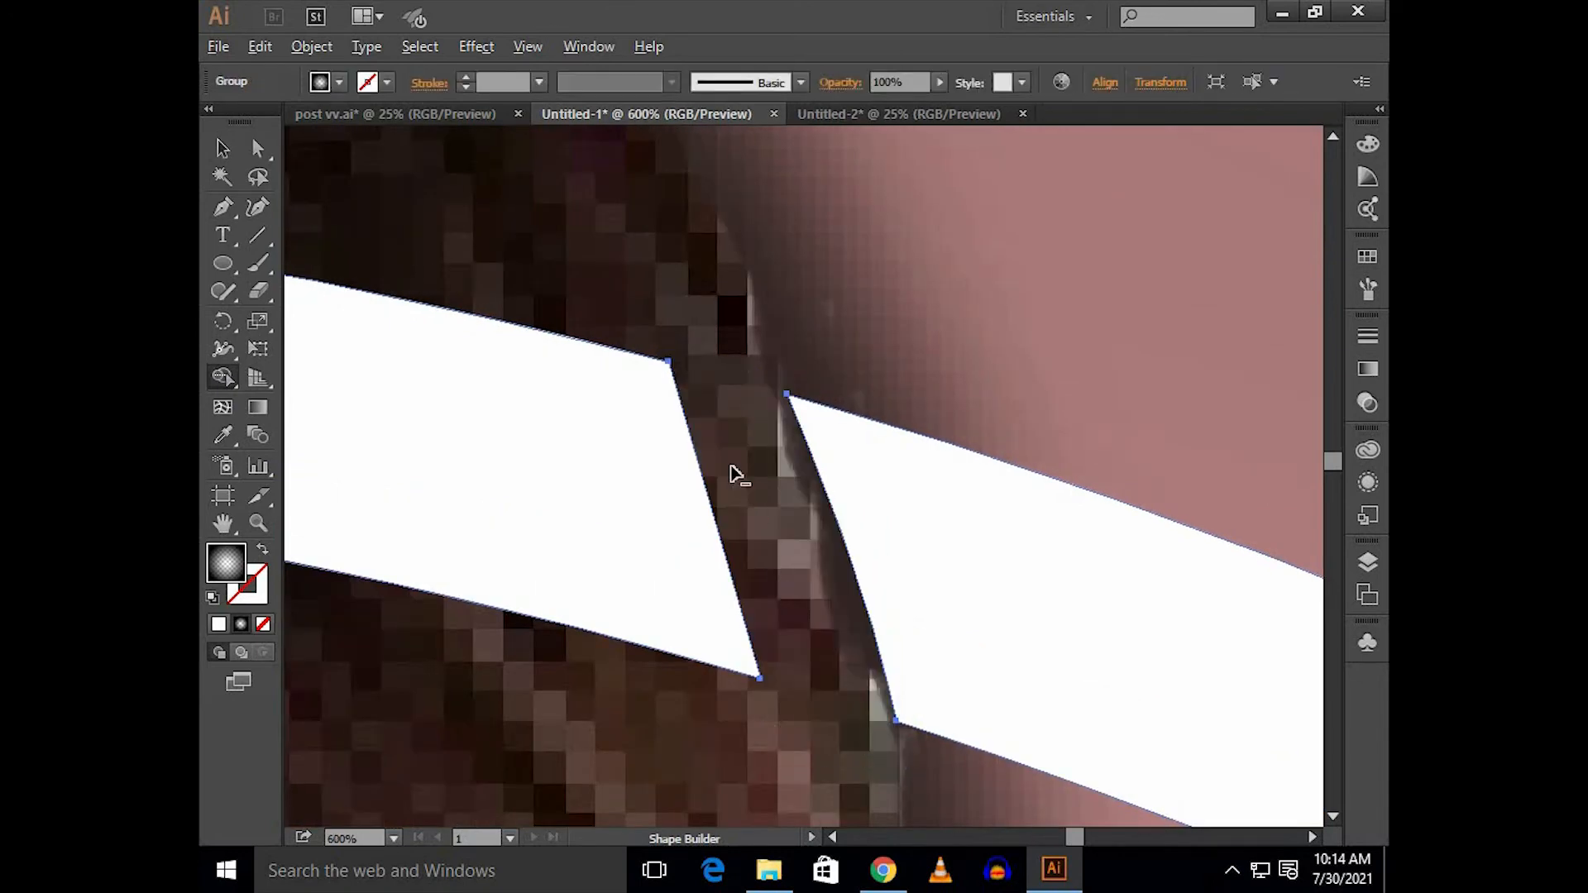
Step: Delete the ring segment between the two cuts that crosses the model's face and hair
{"action": "scroll", "coordinate": [753, 526], "scroll_direction": "down", "scroll_amount": 2}
{"action": "key", "text": "v"}
{"action": "left_click", "coordinate": [616, 369]}
{"action": "scroll", "coordinate": [627, 381], "scroll_direction": "down", "scroll_amount": 2}
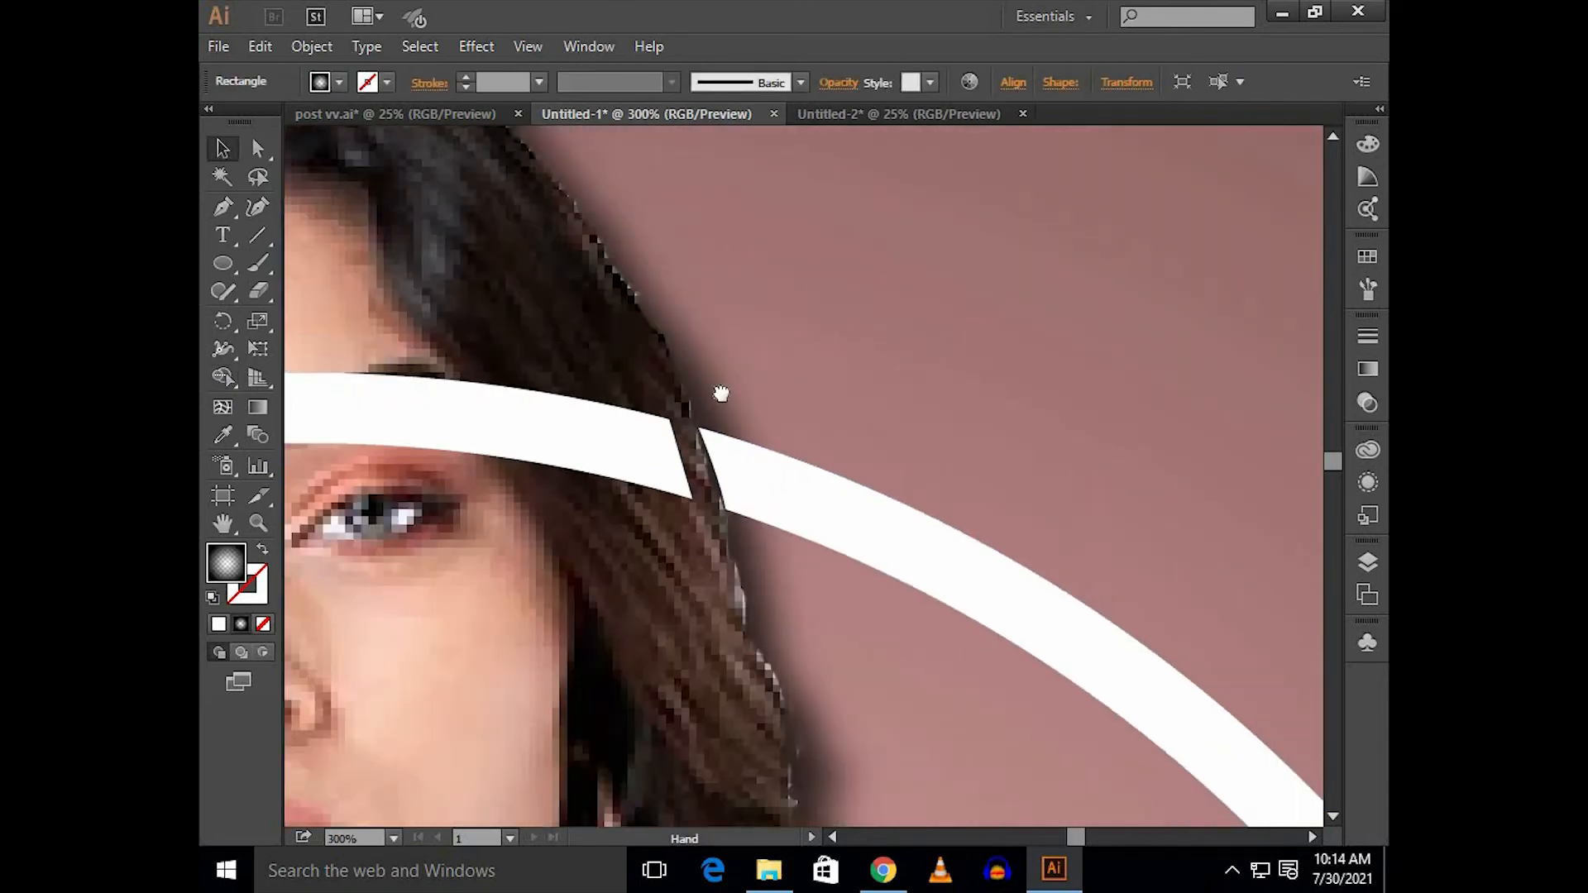
{"action": "left_click", "coordinate": [684, 414]}
{"action": "key", "text": "Delete"}
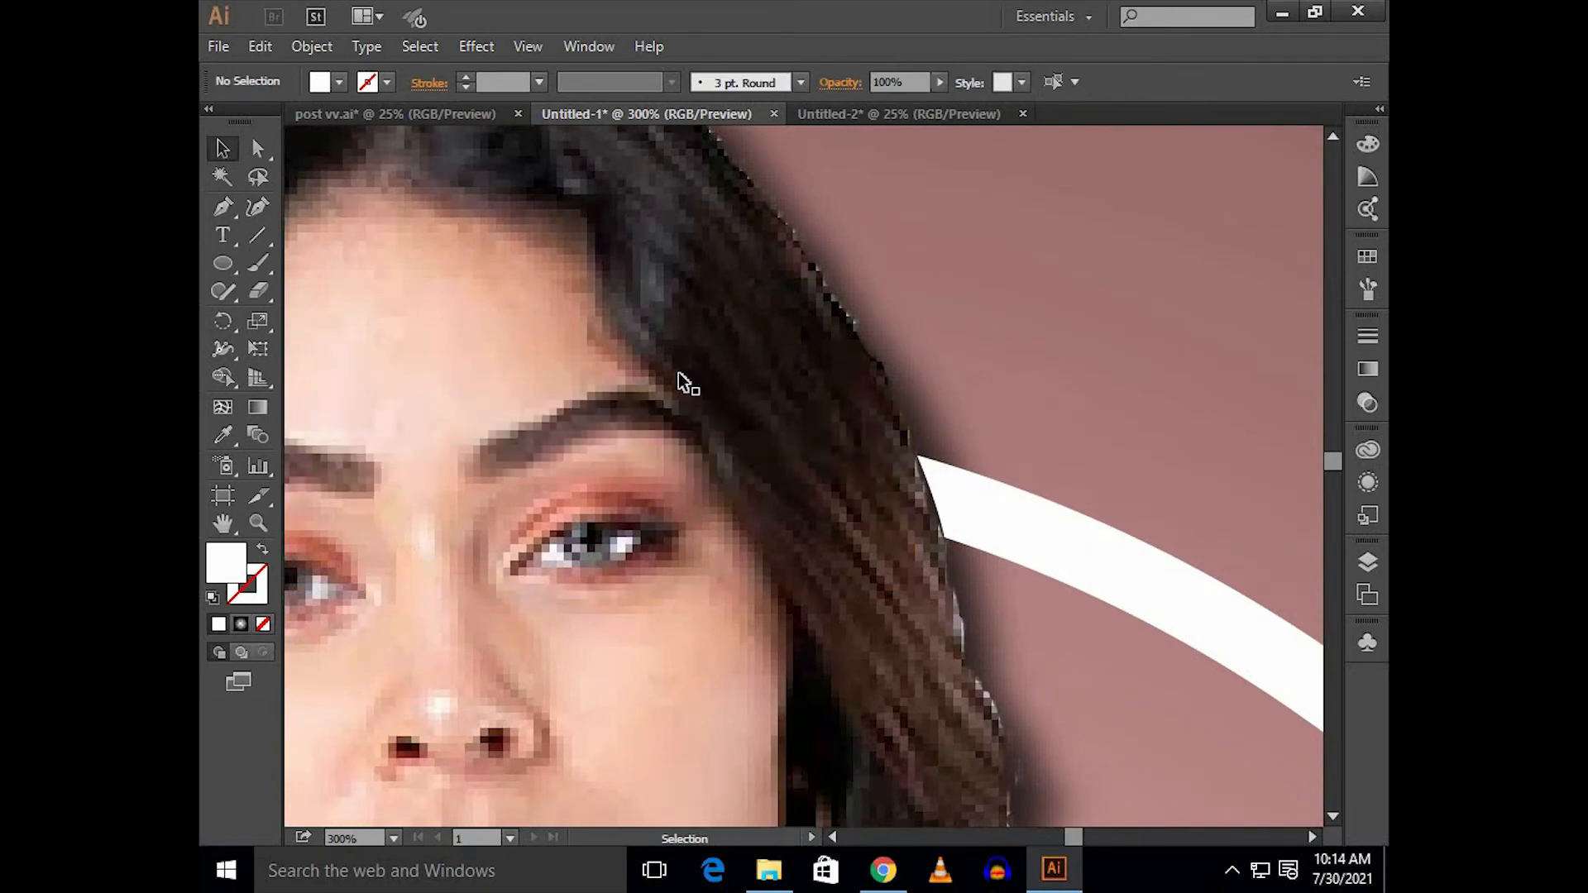
Step: Apply a Gaussian Blur with a 10-pixel radius to the white ring around the model
{"action": "scroll", "coordinate": [674, 373], "scroll_direction": "down", "scroll_amount": 3}
{"action": "scroll", "coordinate": [628, 384], "scroll_direction": "down", "scroll_amount": 2}
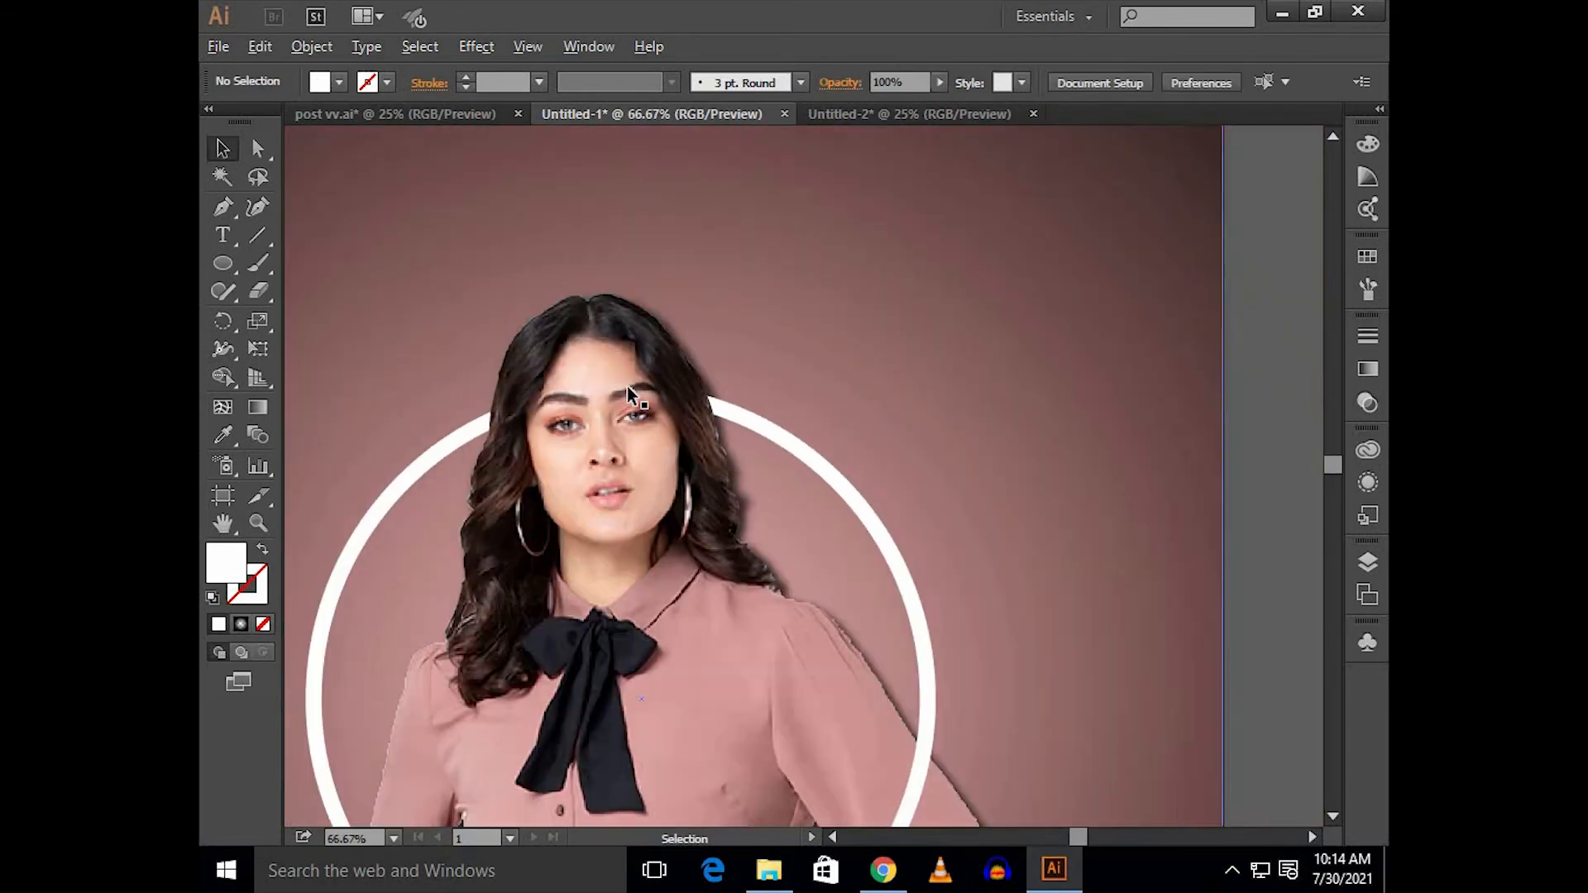
{"action": "left_click_drag", "start_coordinate": [582, 338], "coordinate": [674, 396]}
{"action": "scroll", "coordinate": [719, 377], "scroll_direction": "down", "scroll_amount": 1}
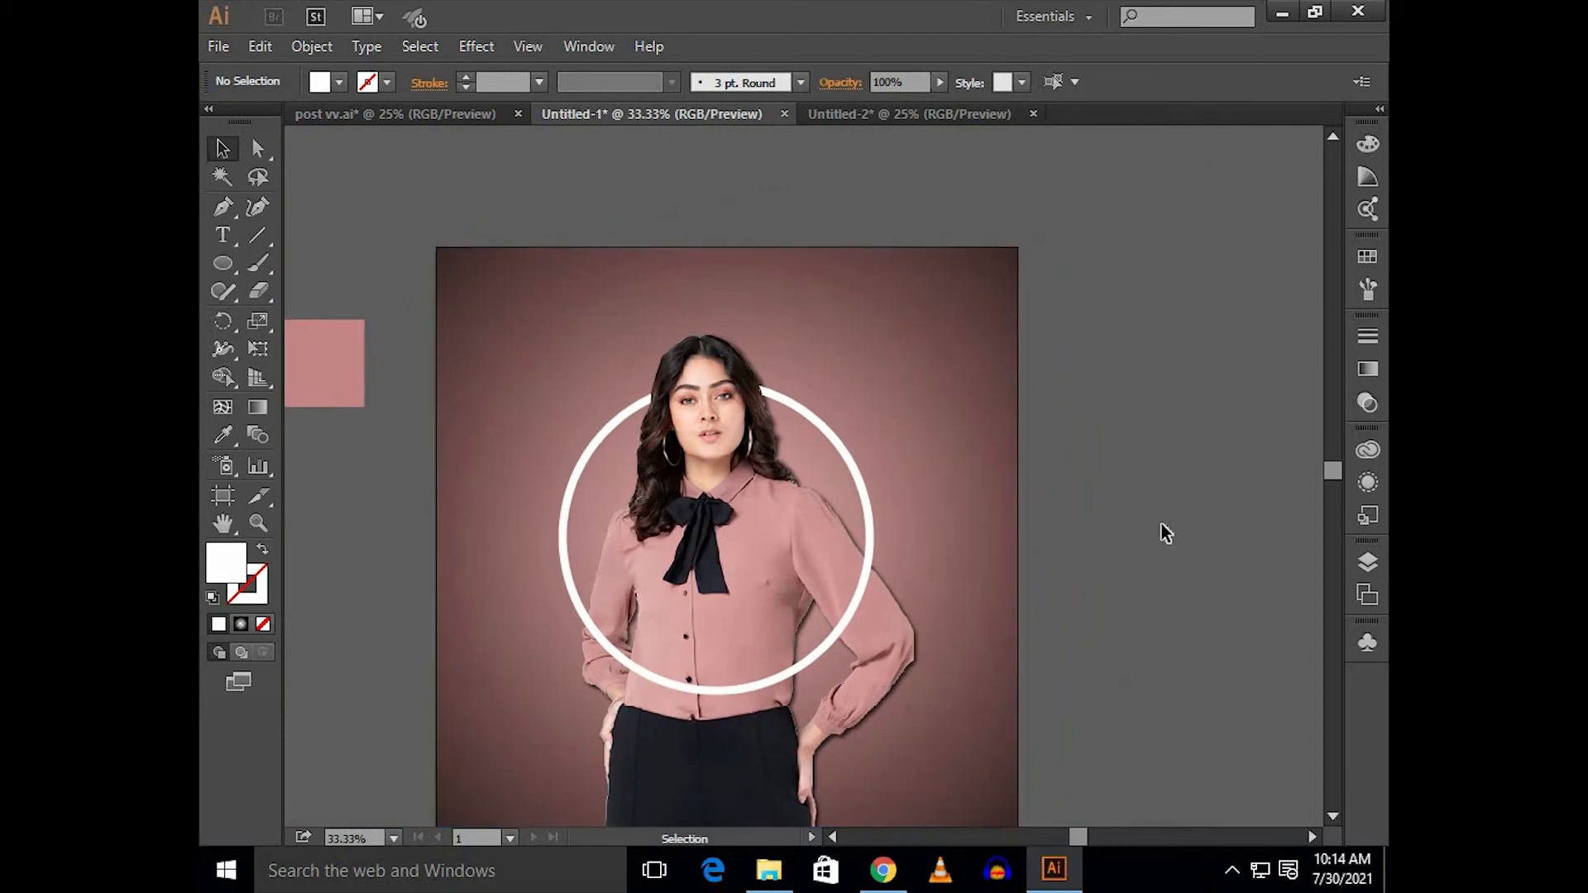
{"action": "left_click_drag", "start_coordinate": [1138, 472], "coordinate": [1173, 420]}
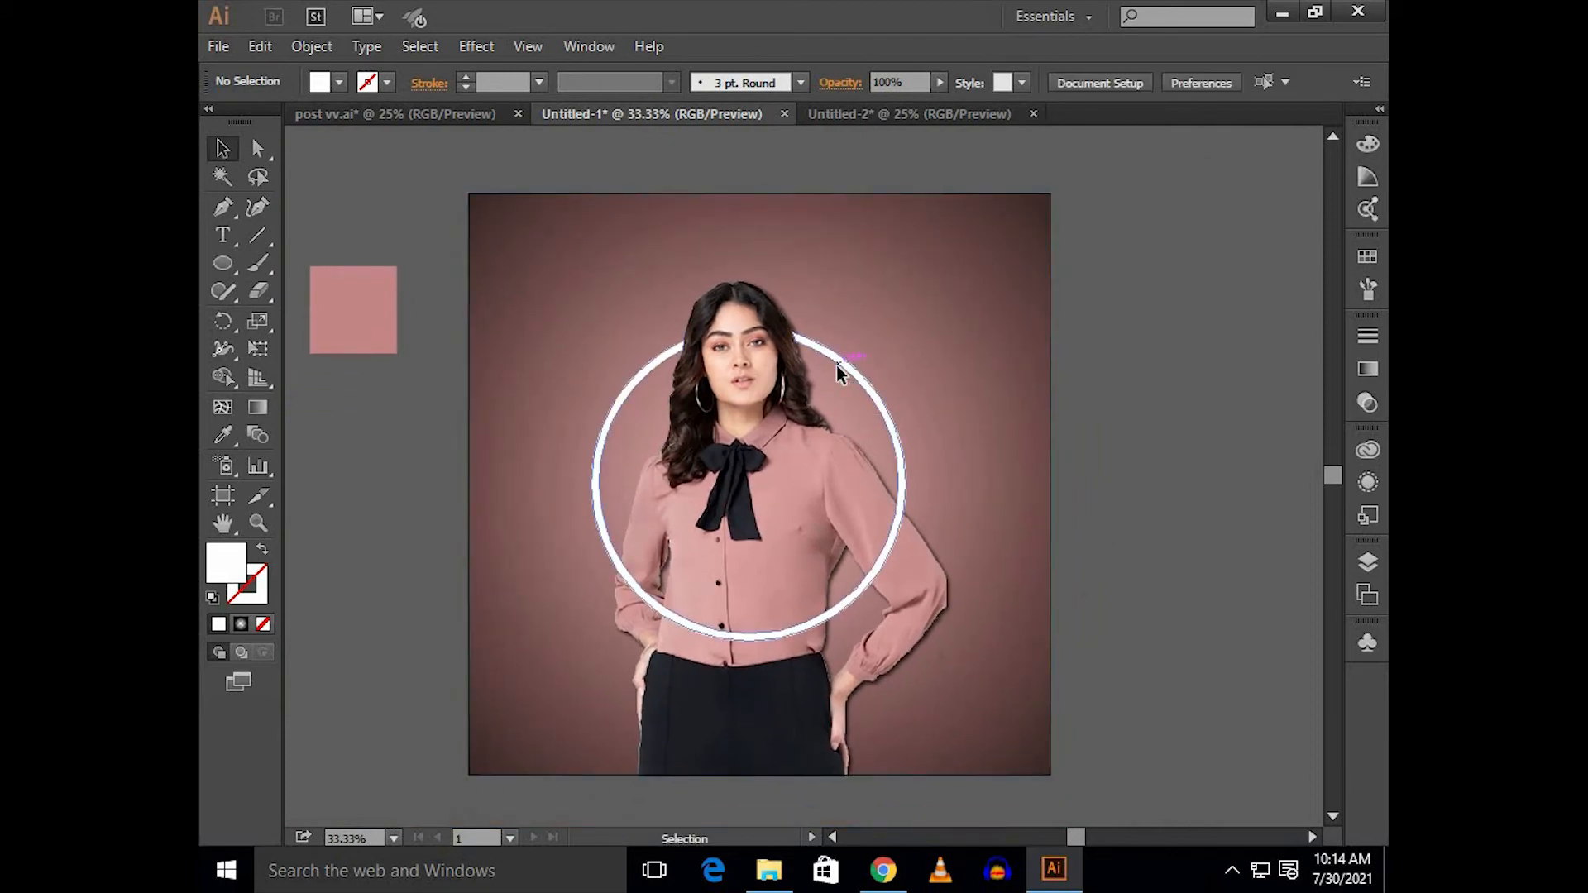
{"action": "left_click_drag", "start_coordinate": [836, 365], "coordinate": [603, 300]}
{"action": "left_click", "coordinate": [420, 46]}
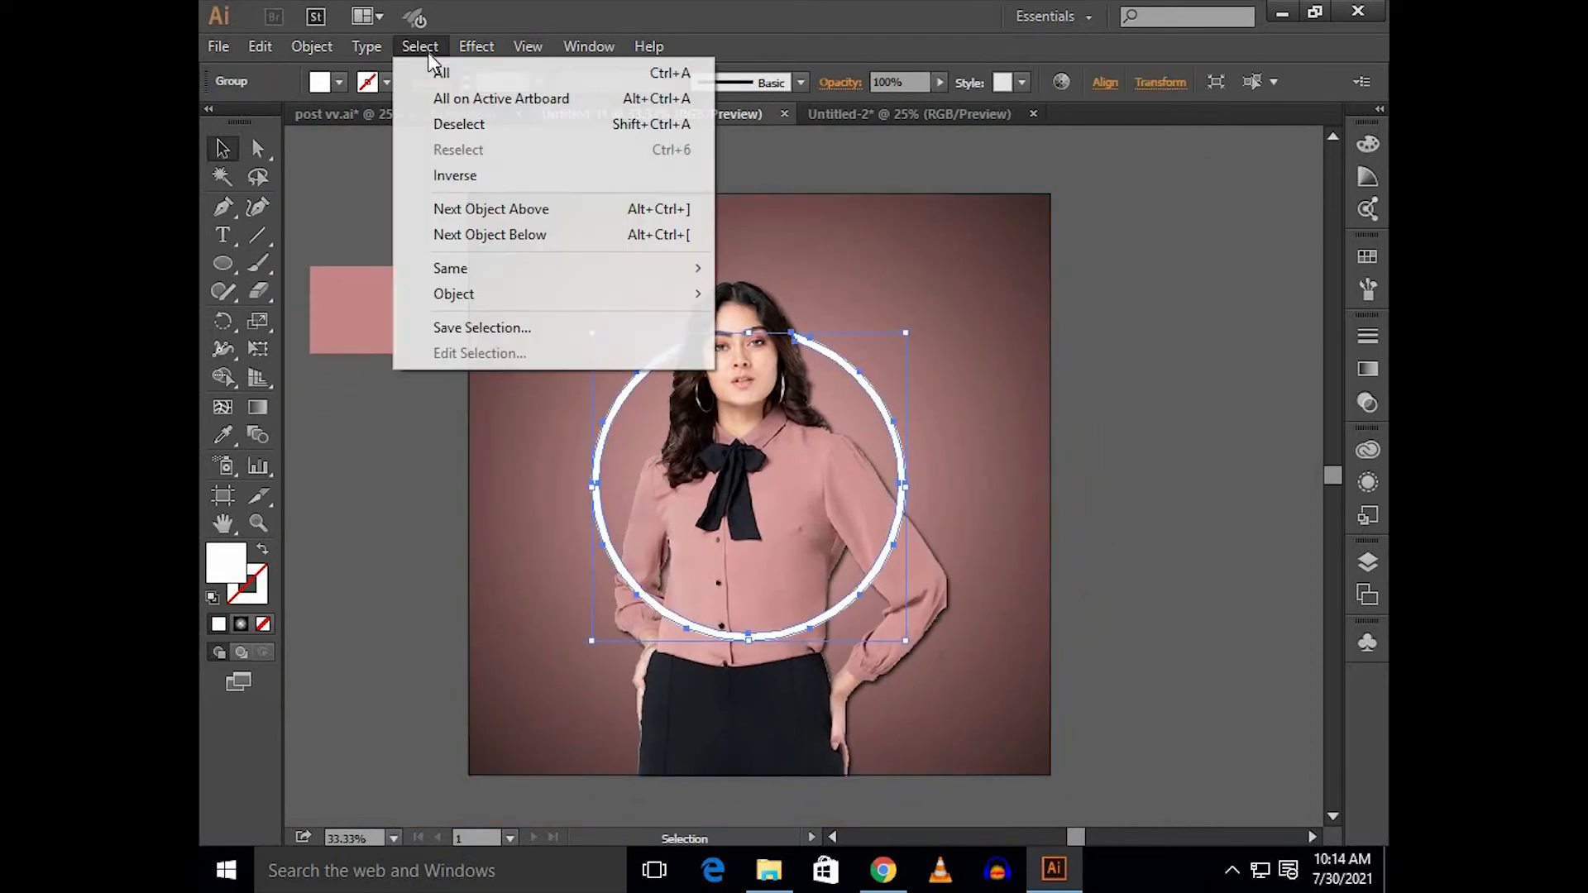
{"action": "left_click", "coordinate": [478, 46]}
{"action": "left_click", "coordinate": [478, 46]}
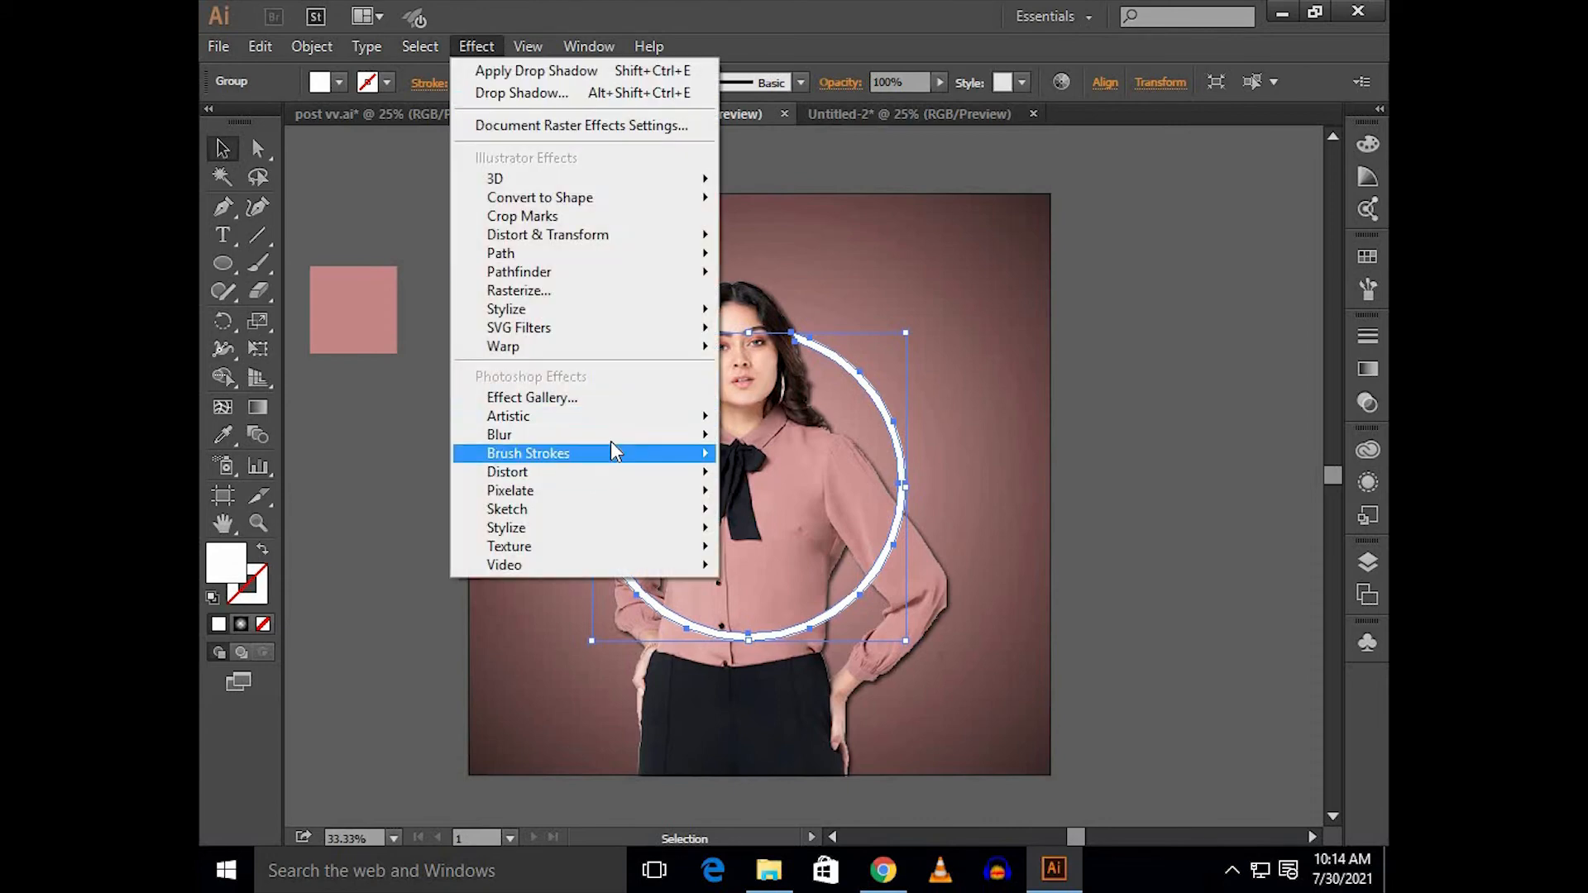
{"action": "left_click", "coordinate": [748, 440]}
{"action": "left_click", "coordinate": [1044, 371]}
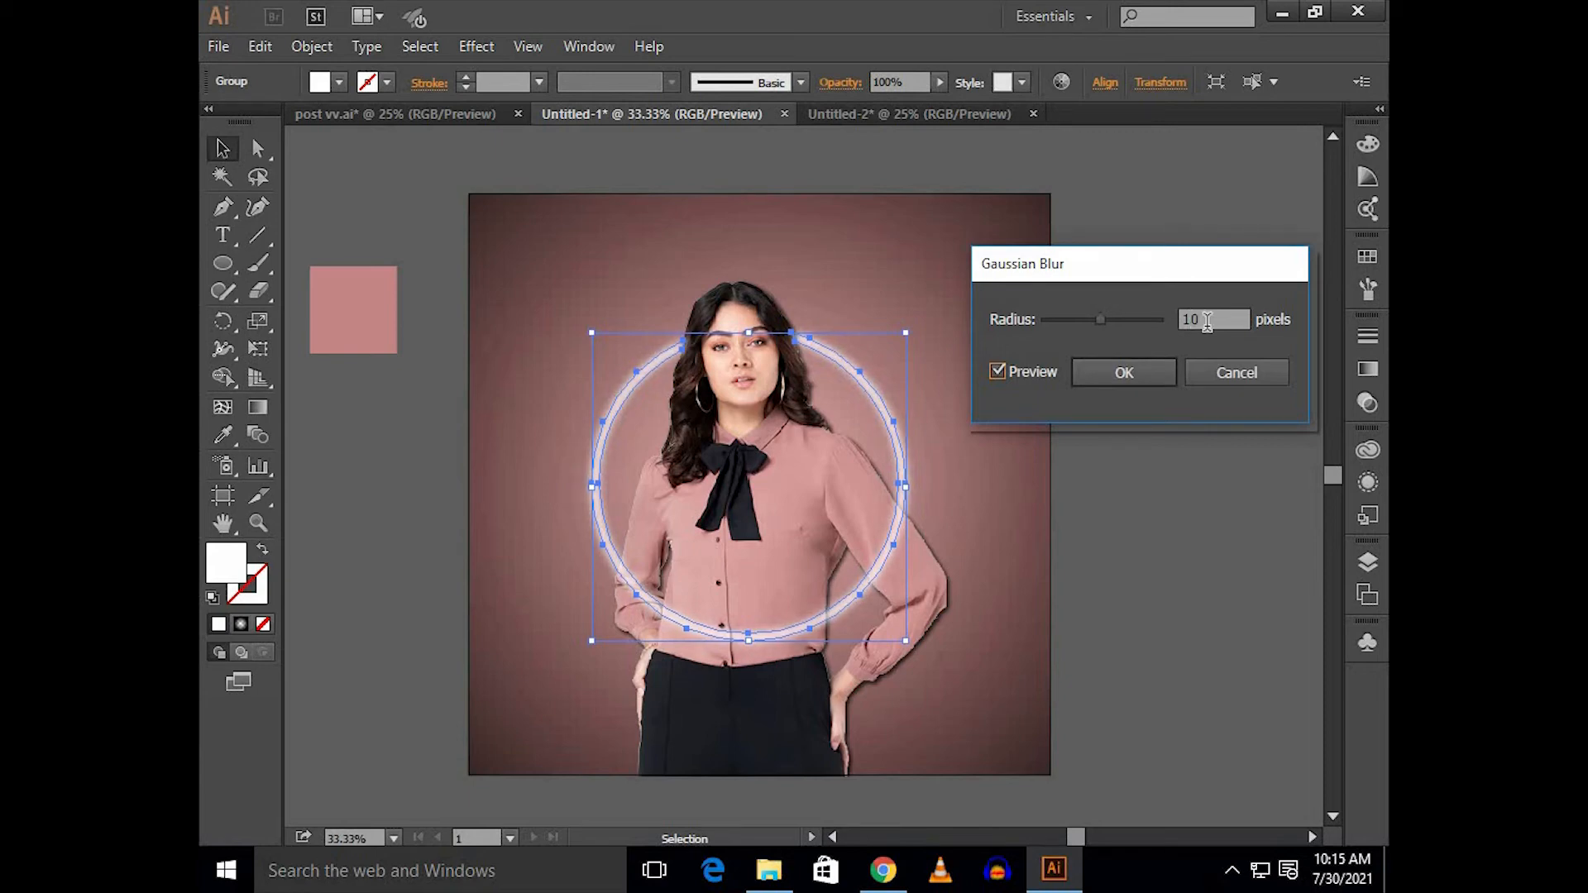
{"action": "left_click", "coordinate": [1145, 369]}
{"action": "left_click", "coordinate": [1131, 429]}
Step: Draw a narrow, flat white ellipse just above the model's head as a halo
{"action": "scroll", "coordinate": [768, 361], "scroll_direction": "up", "scroll_amount": 3}
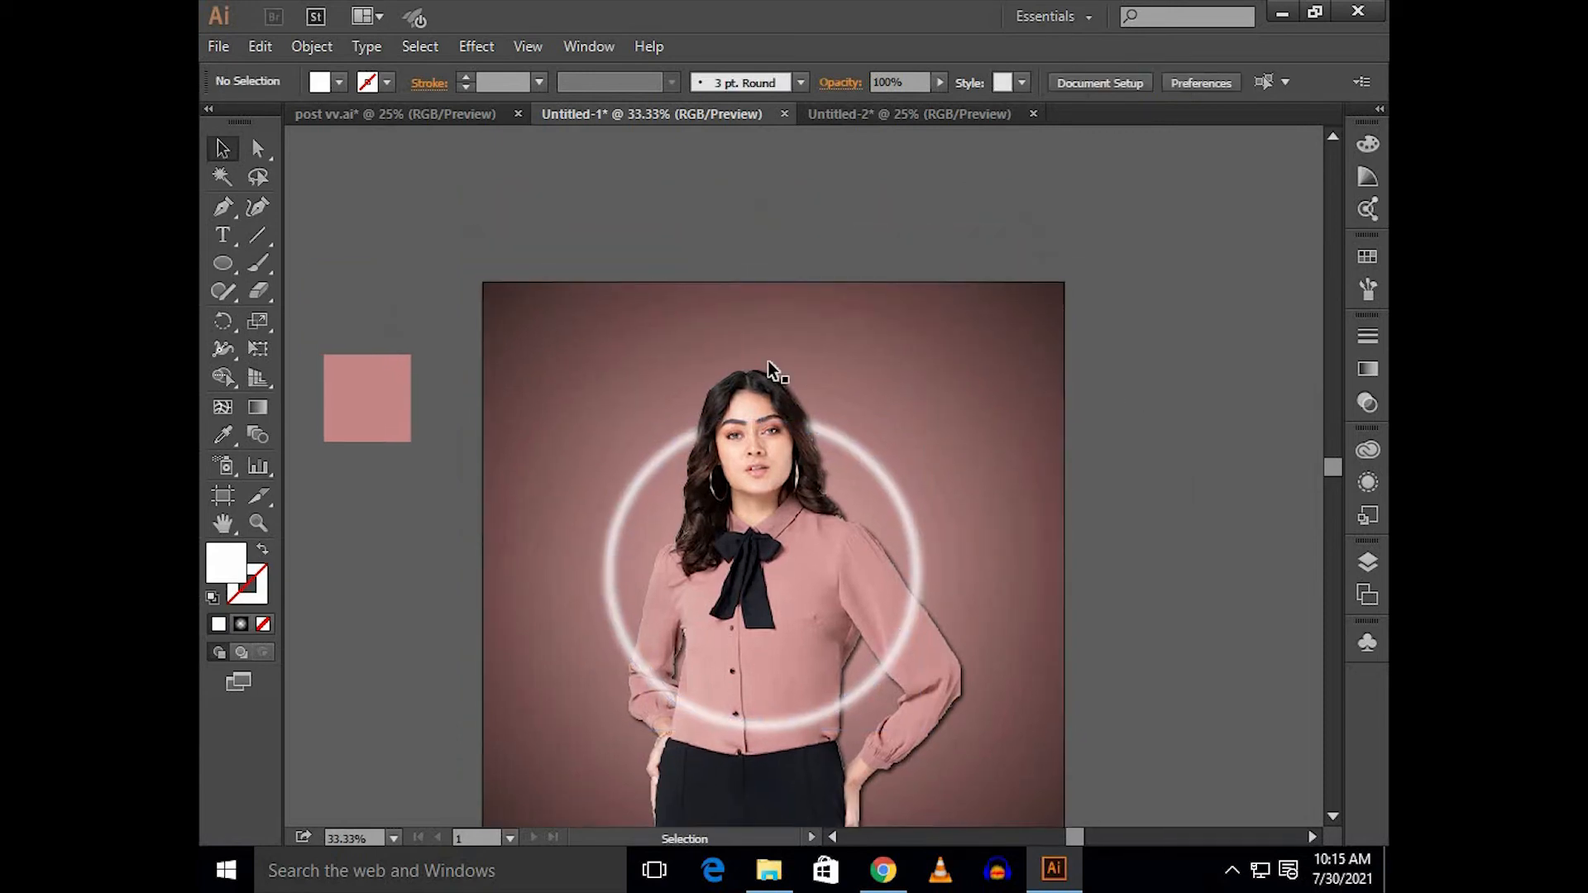
{"action": "scroll", "coordinate": [817, 375], "scroll_direction": "up", "scroll_amount": 2}
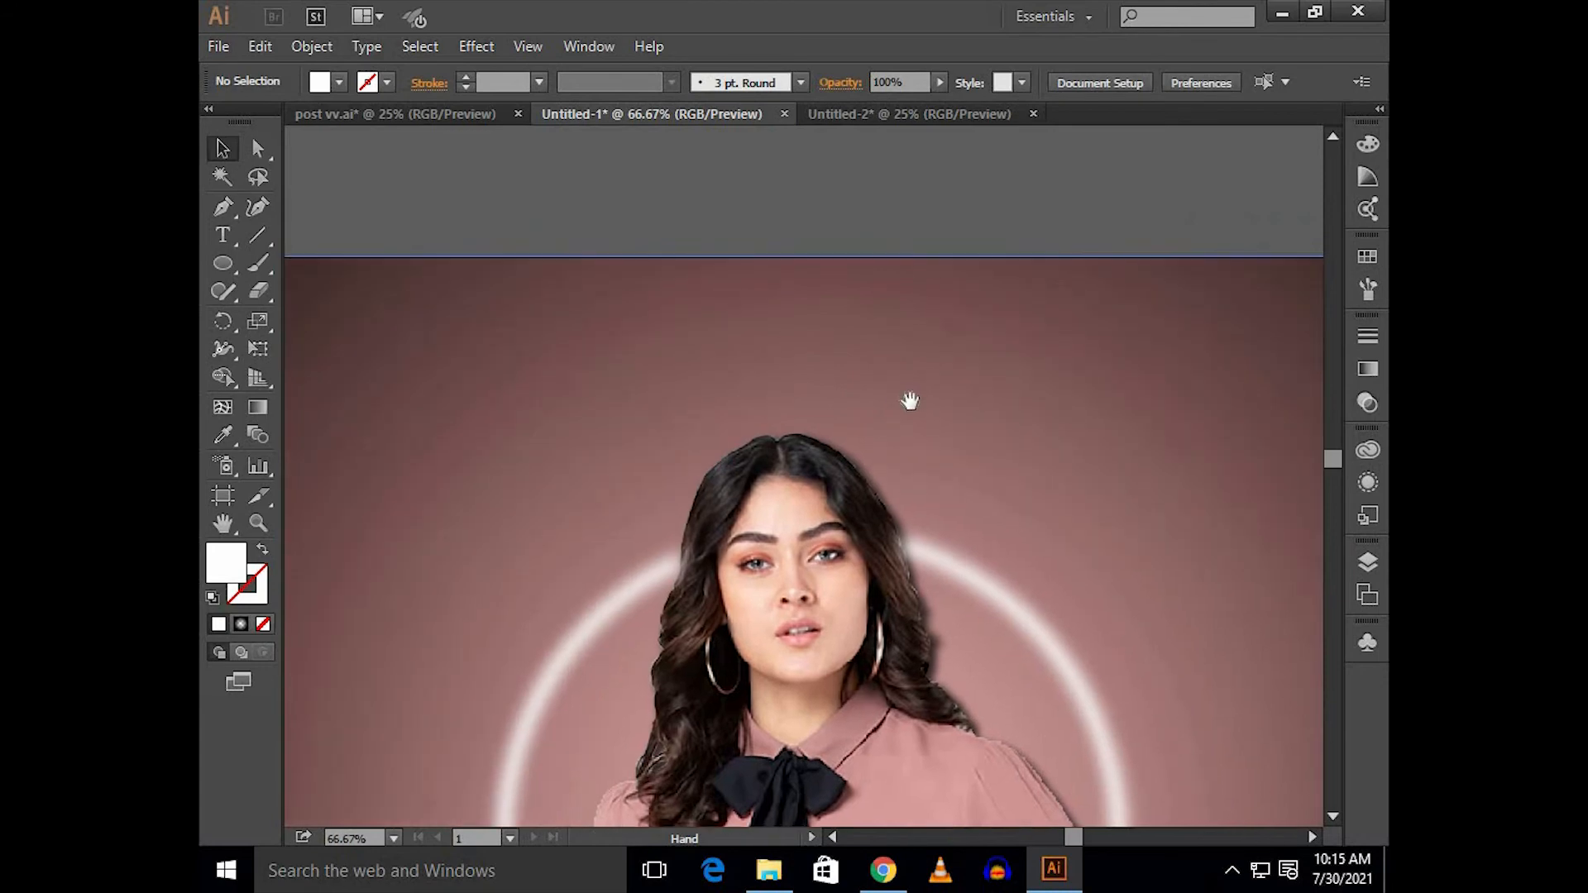
{"action": "left_click_drag", "start_coordinate": [910, 401], "coordinate": [900, 423]}
{"action": "left_click", "coordinate": [224, 263]}
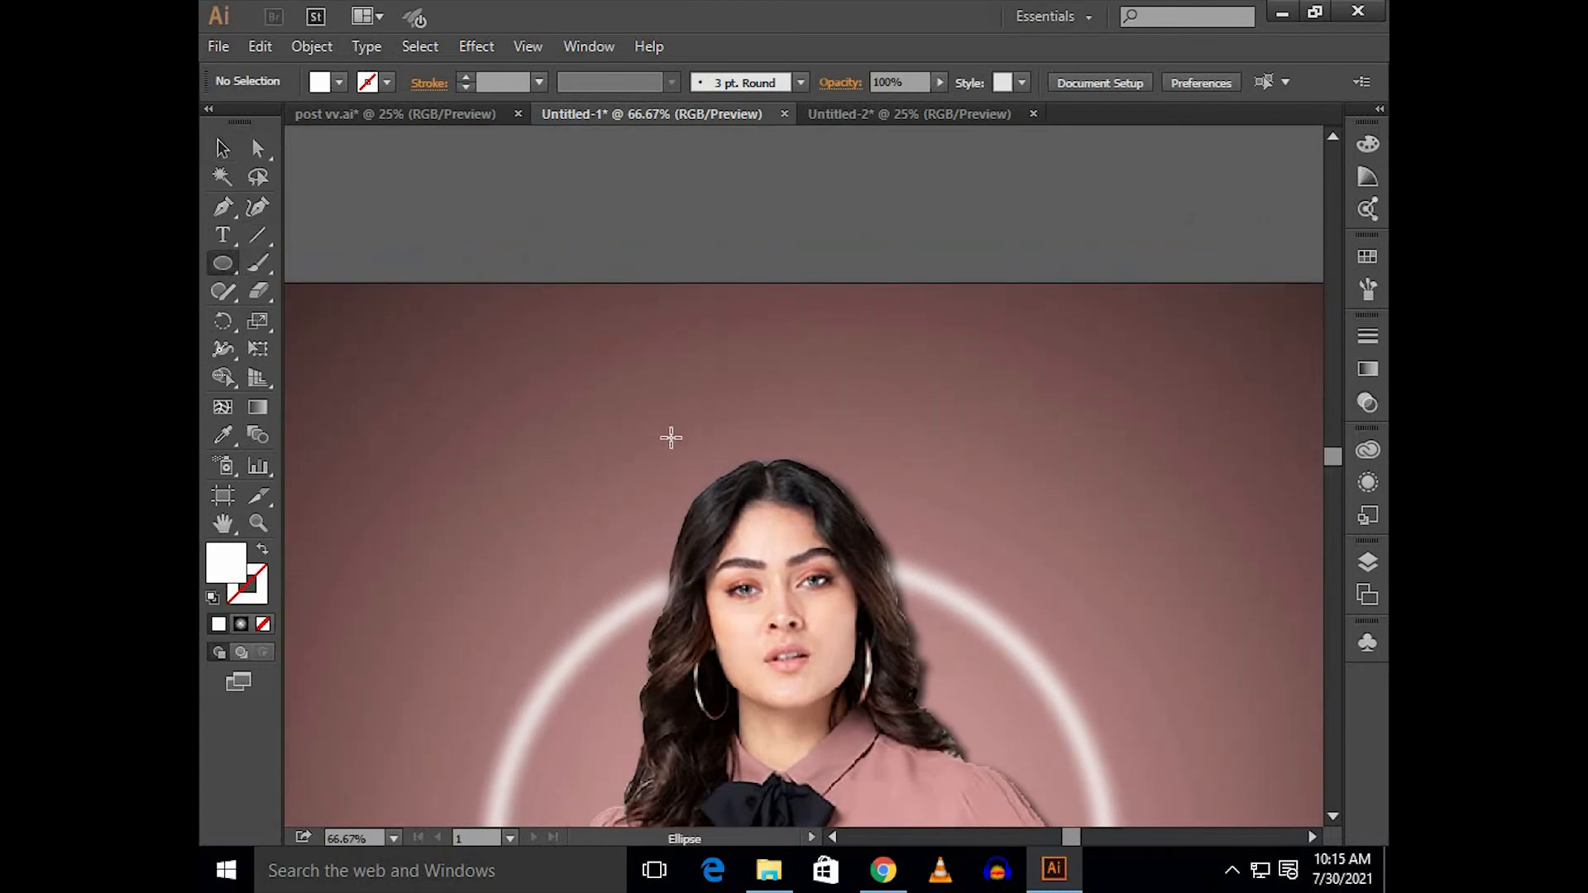
{"action": "left_click_drag", "start_coordinate": [763, 436], "coordinate": [843, 418]}
{"action": "key", "text": "v"}
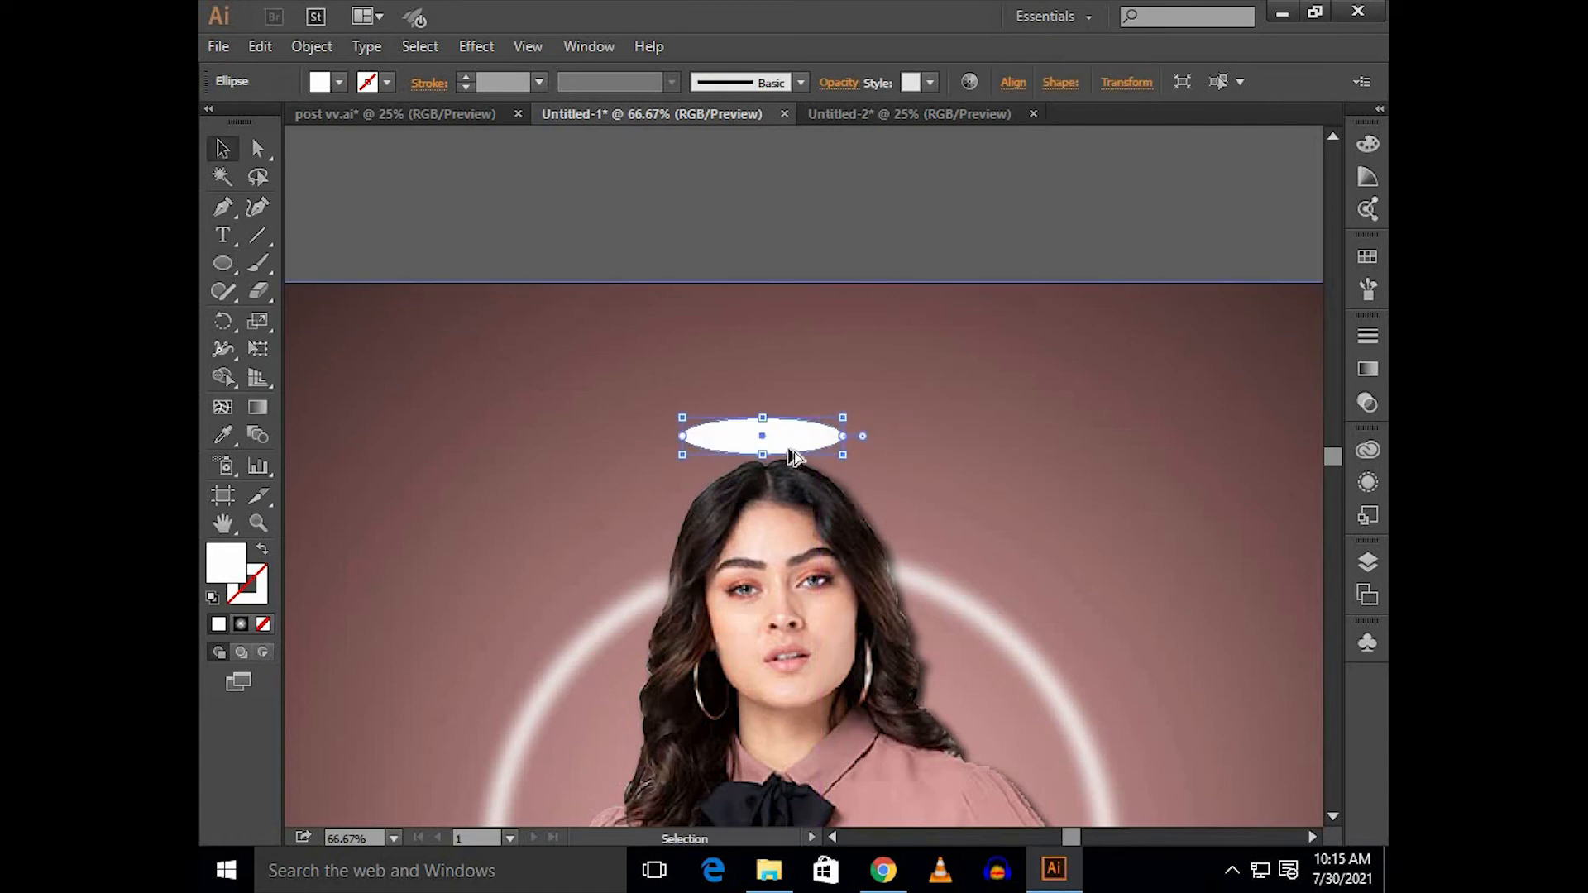
Step: Flatten the halo ellipse, tilt it slightly counterclockwise and position it just above the model's hair
{"action": "scroll", "coordinate": [772, 434], "scroll_direction": "up", "scroll_amount": 2}
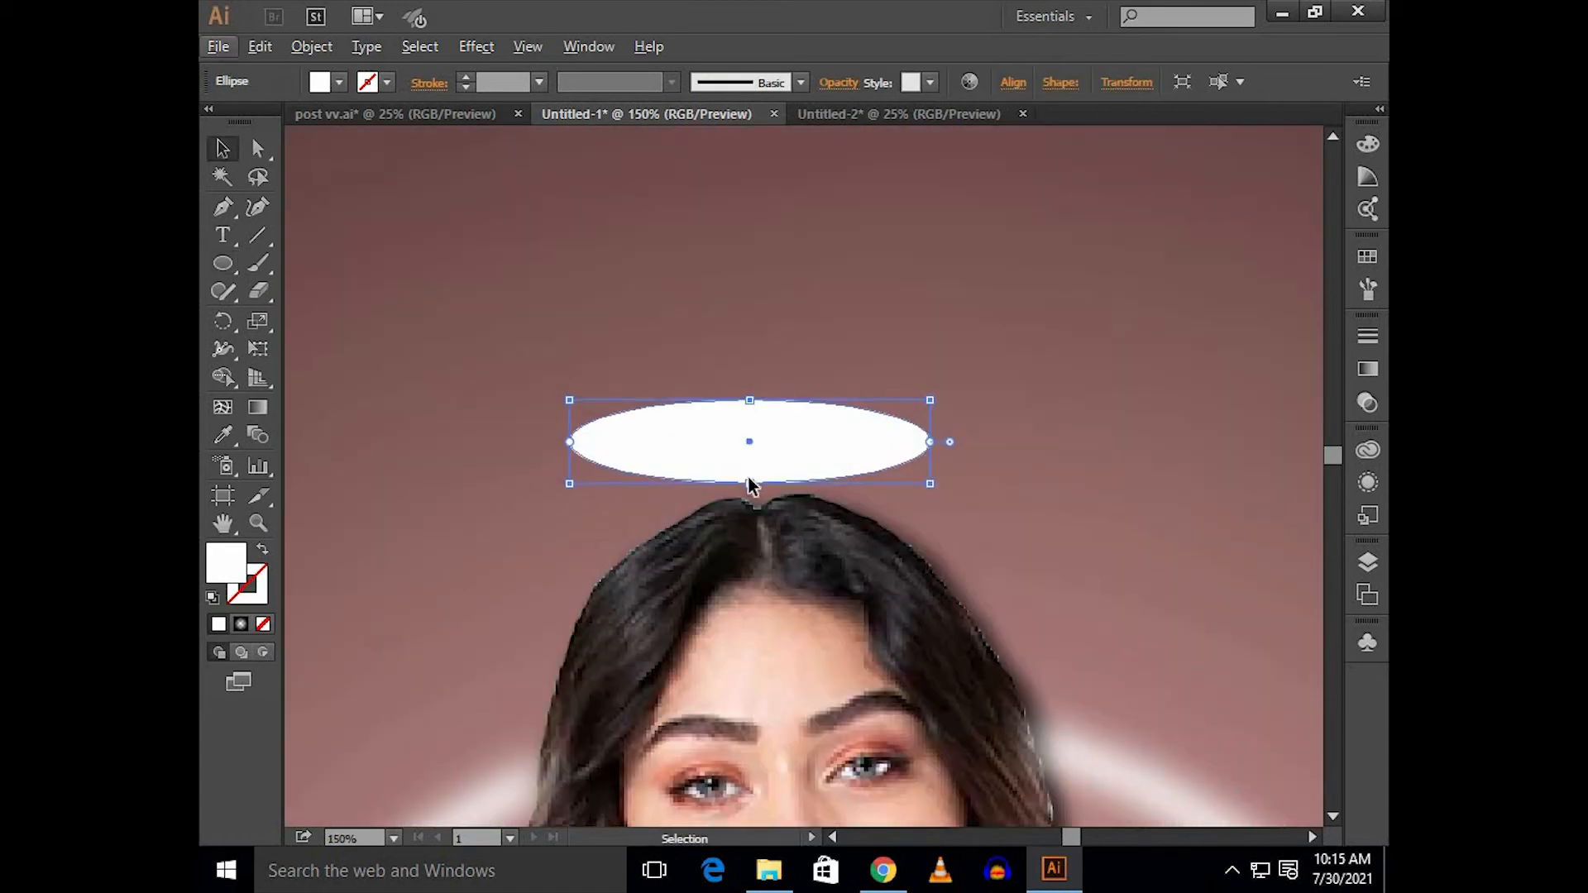
{"action": "left_click_drag", "start_coordinate": [749, 484], "coordinate": [750, 463]}
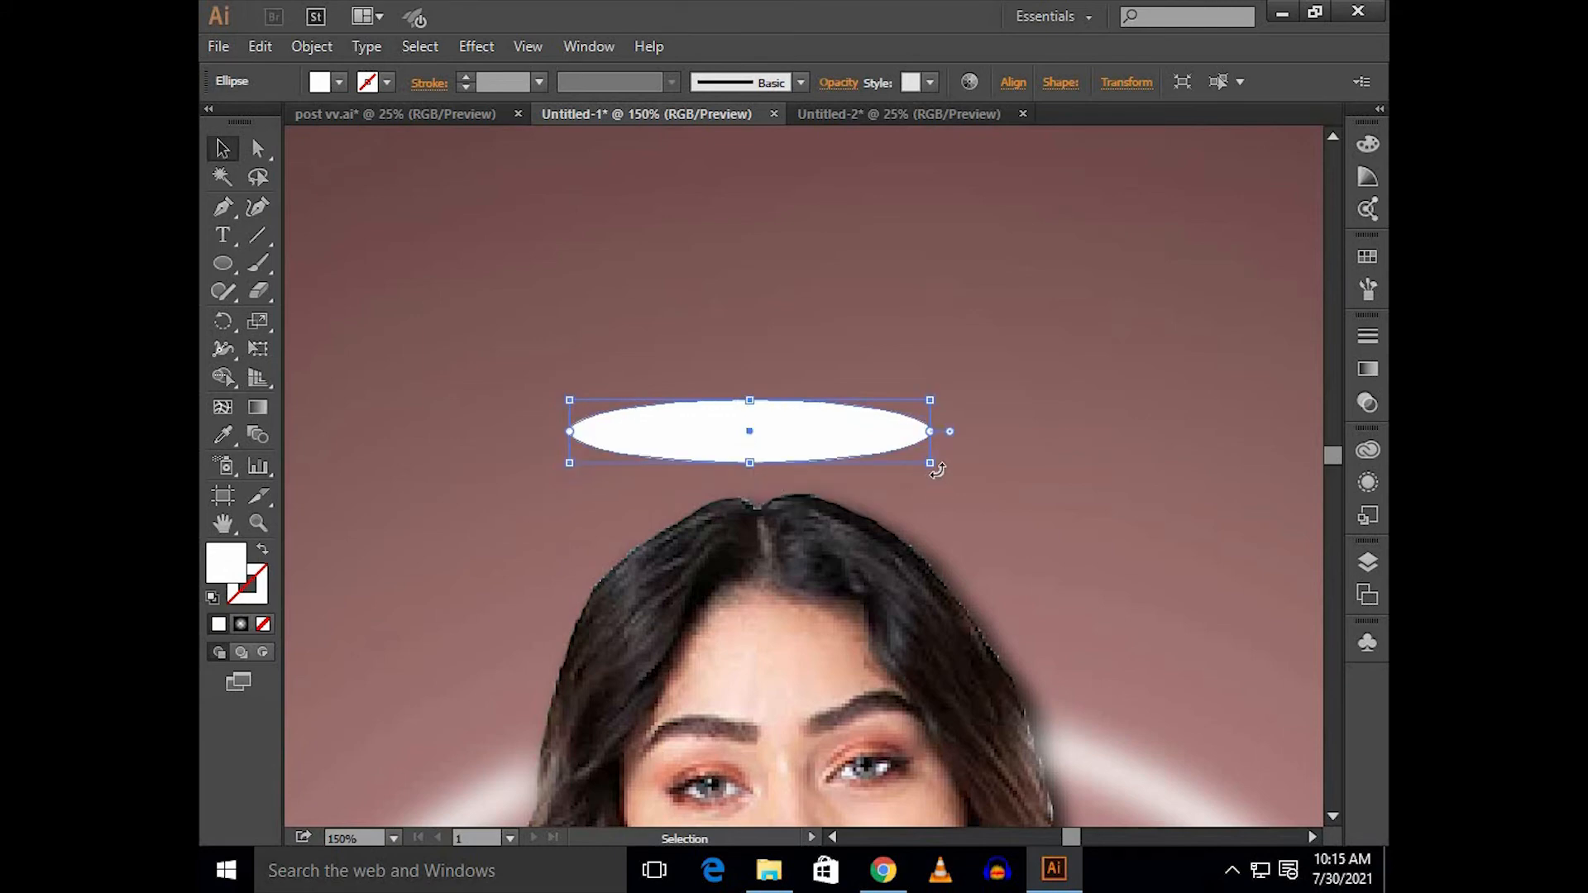
{"action": "left_click_drag", "start_coordinate": [929, 454], "coordinate": [959, 431]}
{"action": "left_click_drag", "start_coordinate": [780, 432], "coordinate": [755, 454]}
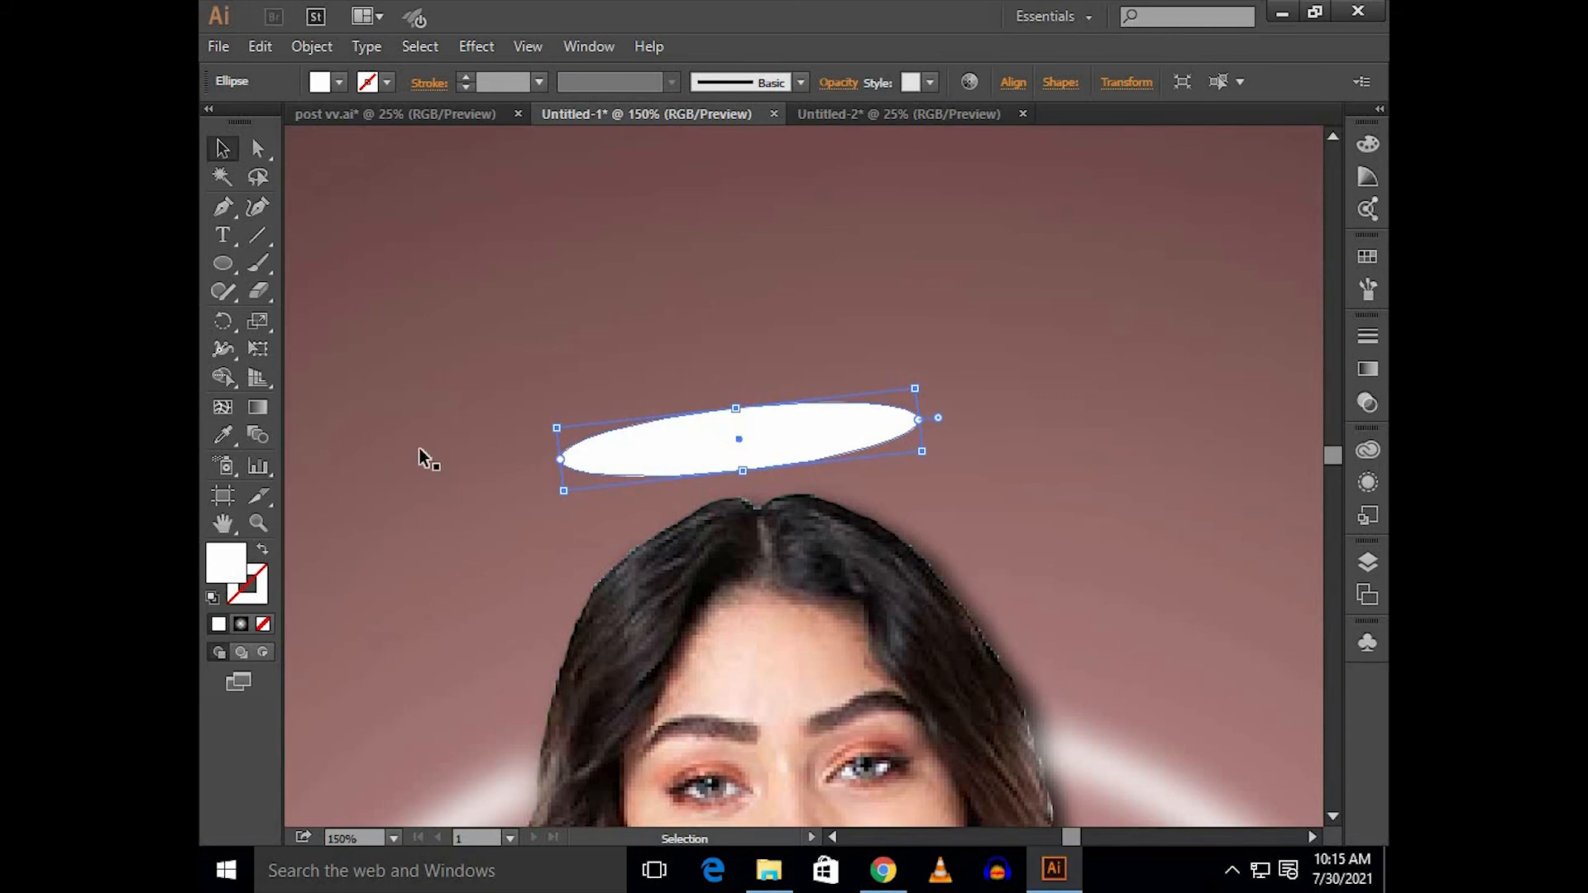
Step: Turn the halo ellipse into an unfilled outline with a 6 pt white stroke and nudge it slightly upward
{"action": "key", "text": "shift+x"}
{"action": "scroll", "coordinate": [499, 88], "scroll_direction": "up", "scroll_amount": 5}
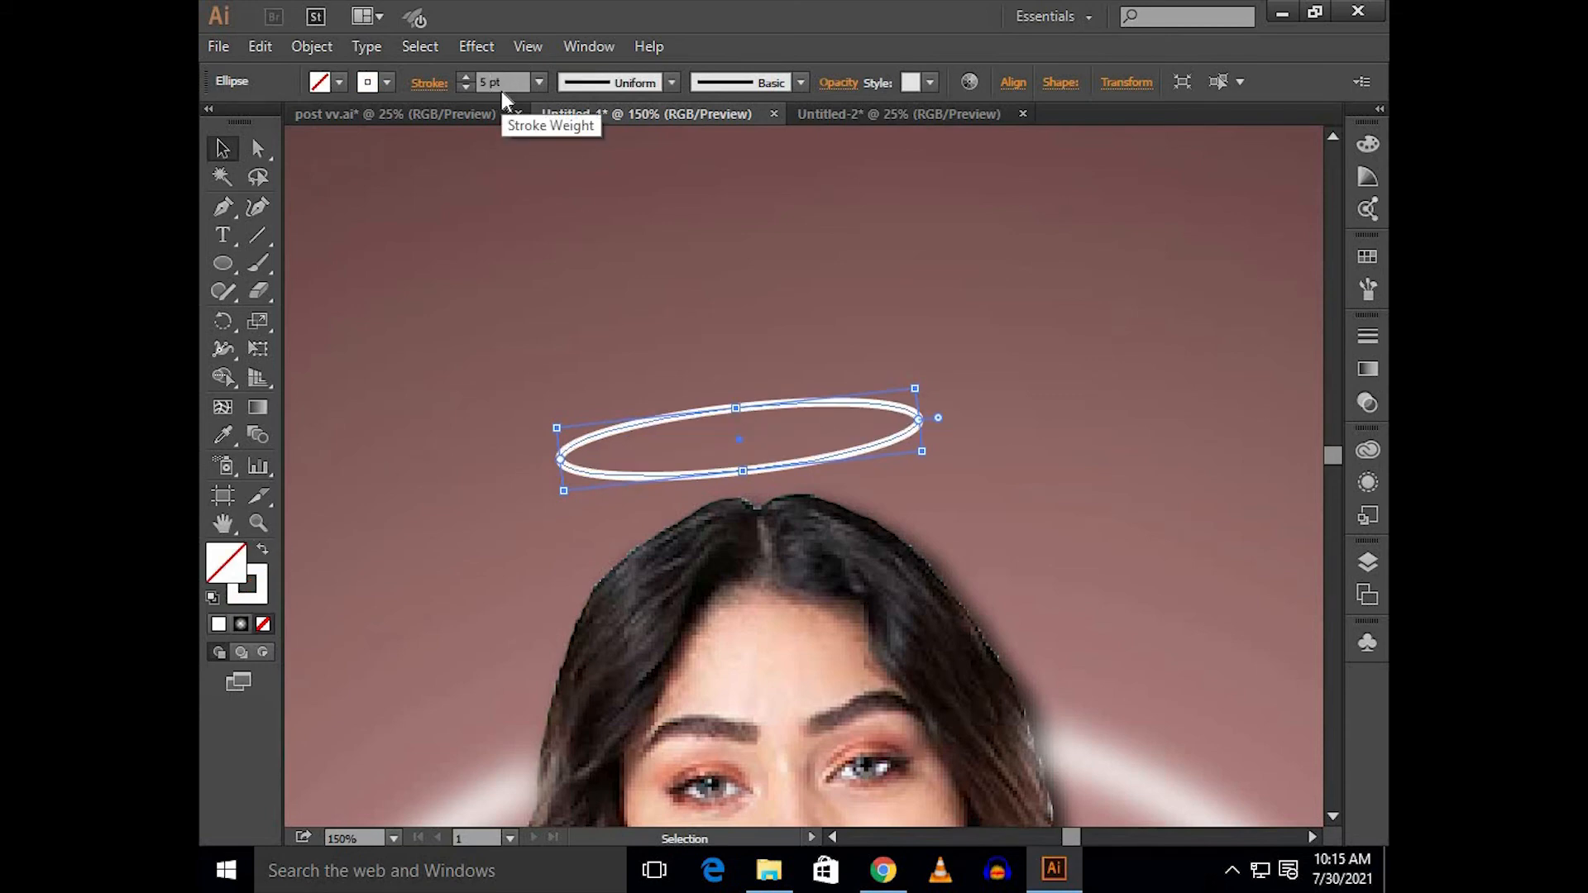
{"action": "key", "text": "Left"}
{"action": "key", "text": "Left"}
{"action": "key", "text": "Left"}
{"action": "key", "text": "Up"}
{"action": "key", "text": "Up"}
{"action": "key", "text": "Up"}
{"action": "key", "text": "Up"}
{"action": "key", "text": "Right"}
{"action": "key", "text": "Right"}
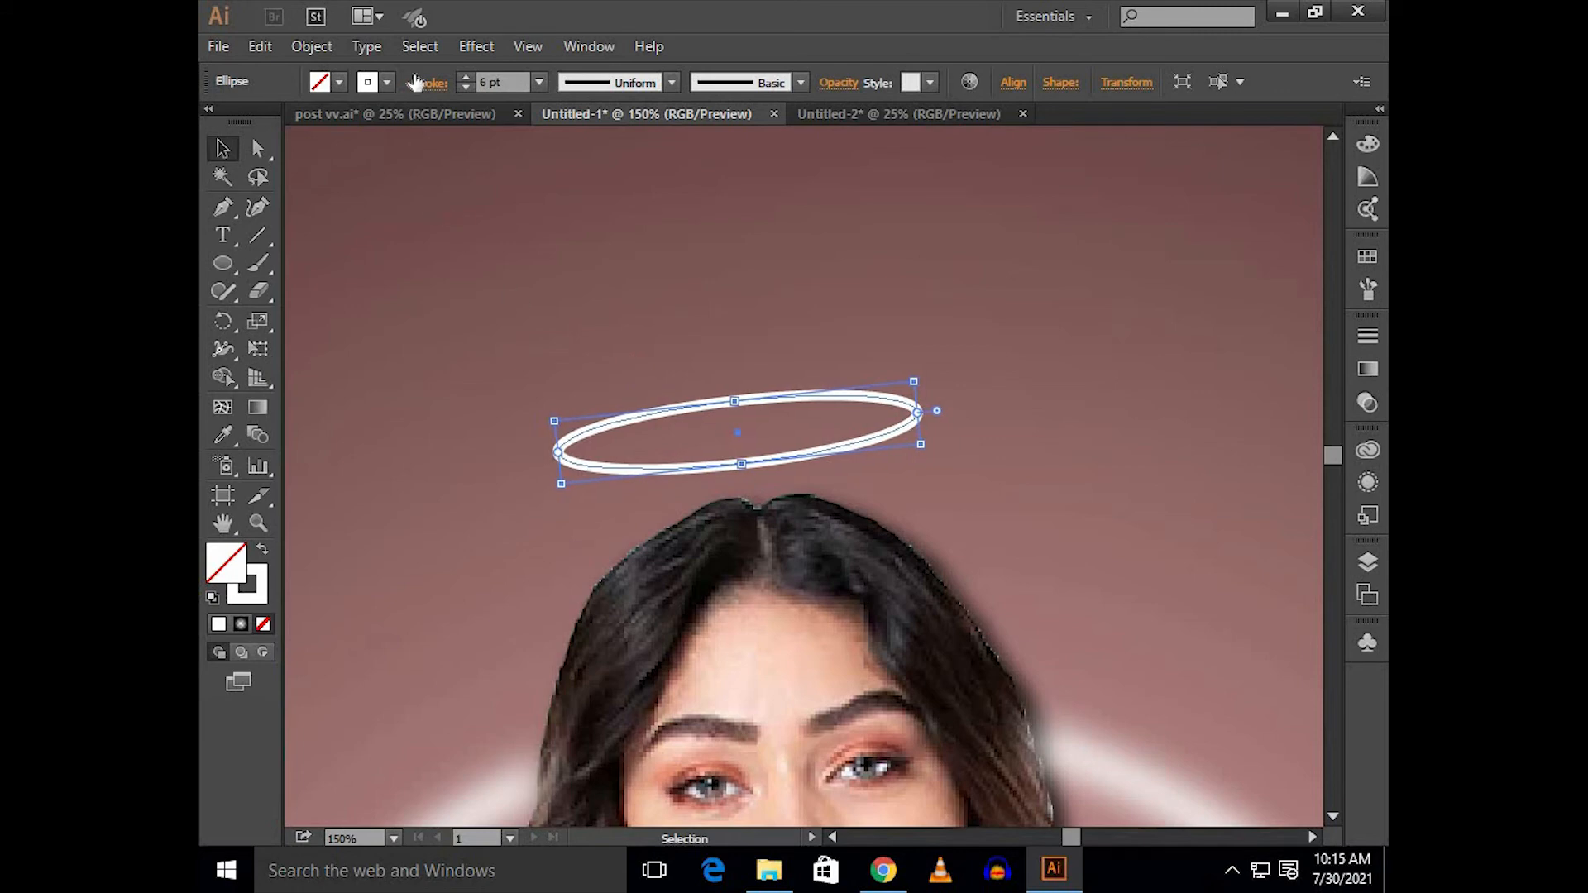
Step: Apply a Gaussian Blur with a 5-pixel radius to the halo outline above the model's head
{"action": "left_click", "coordinate": [458, 47]}
{"action": "mouse_move", "coordinate": [695, 432]}
{"action": "left_click", "coordinate": [765, 435]}
{"action": "left_click", "coordinate": [1030, 374]}
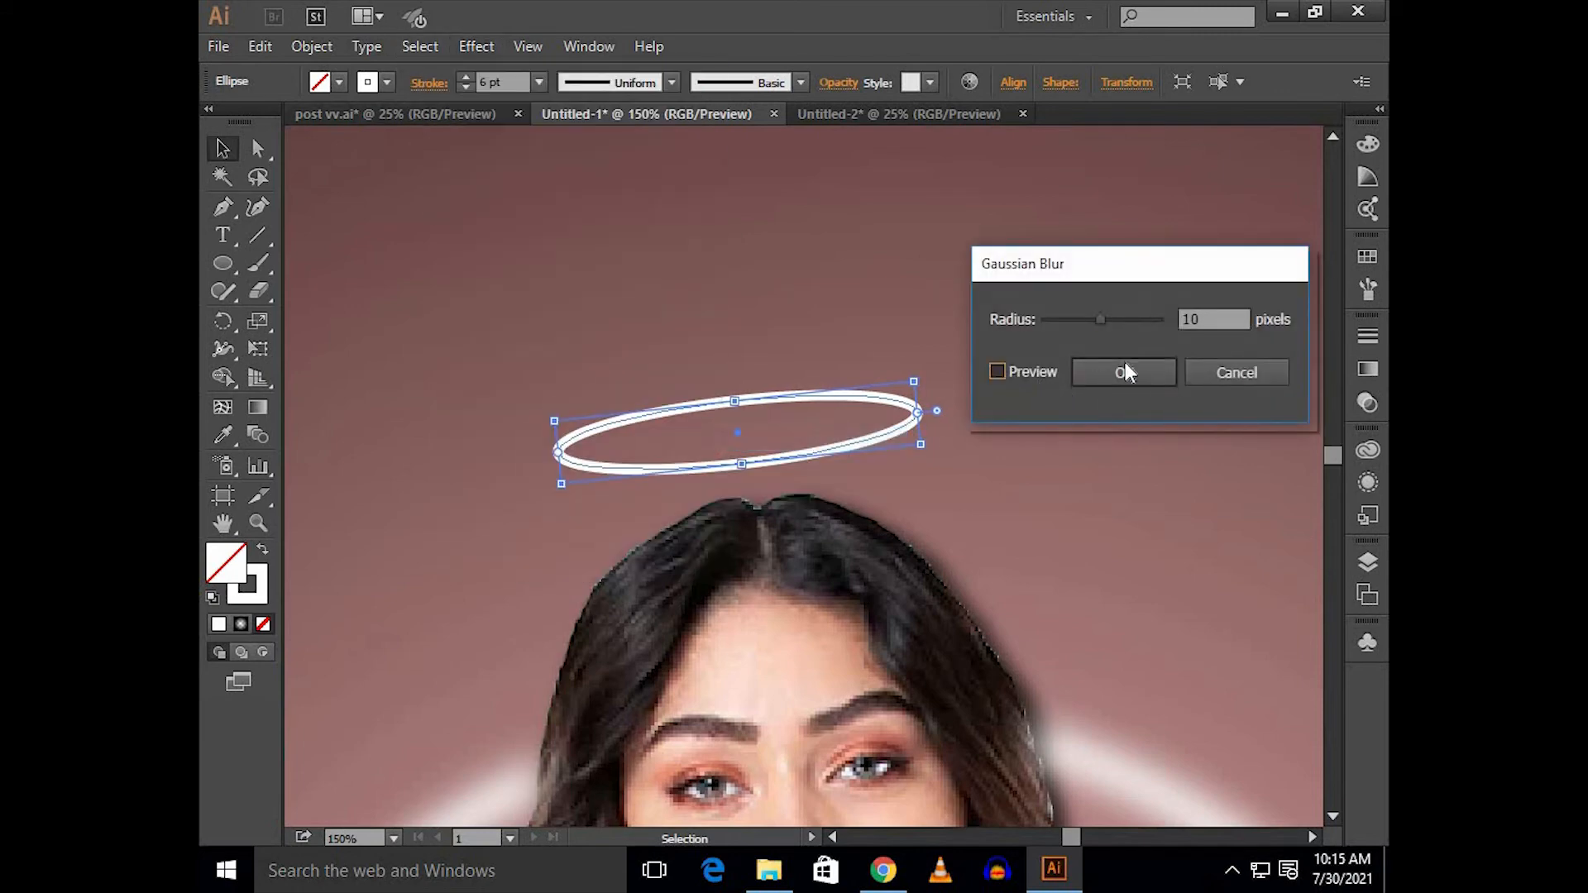
{"action": "scroll", "coordinate": [1205, 309], "scroll_direction": "down", "scroll_amount": 1}
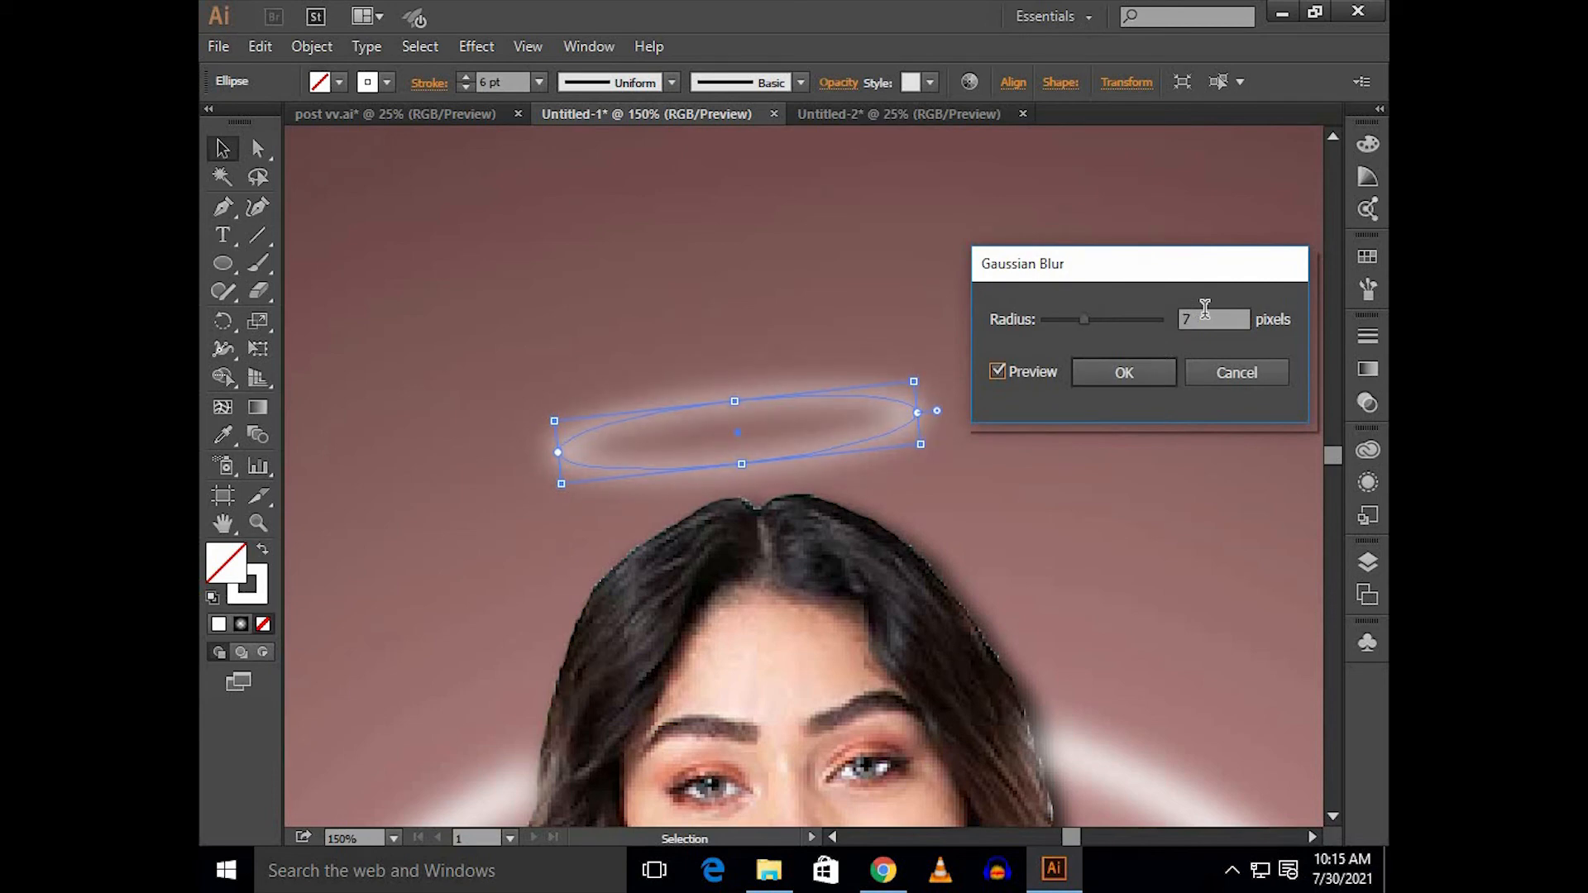
{"action": "left_click", "coordinate": [1123, 373]}
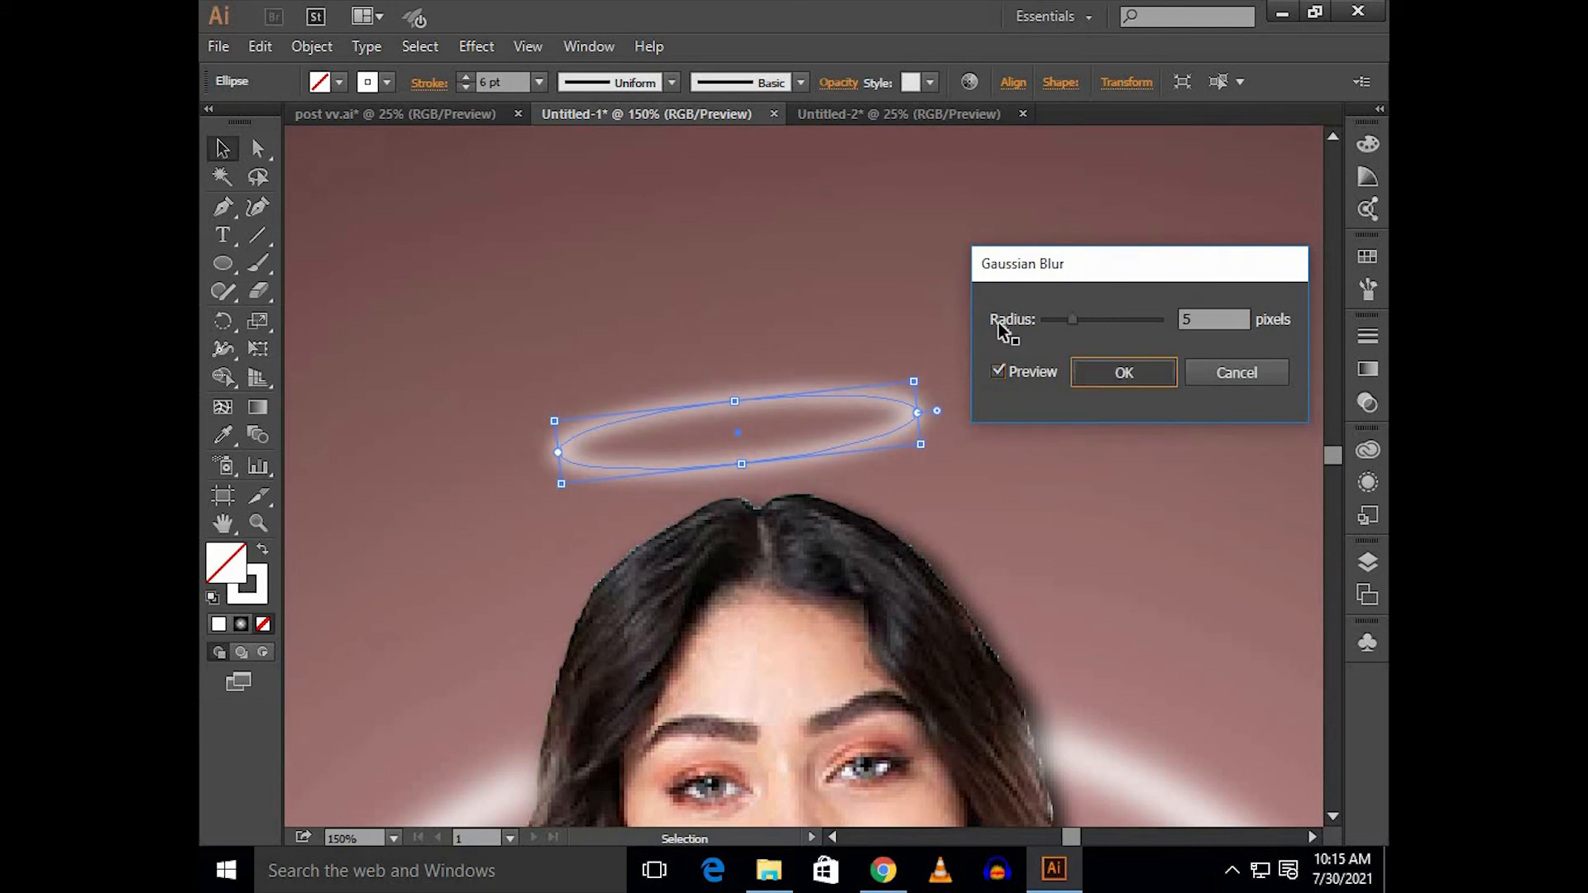
{"action": "left_click", "coordinate": [960, 315]}
{"action": "key", "text": "ctrl+minus"}
{"action": "key", "text": "ctrl+minus"}
{"action": "left_click", "coordinate": [947, 184]}
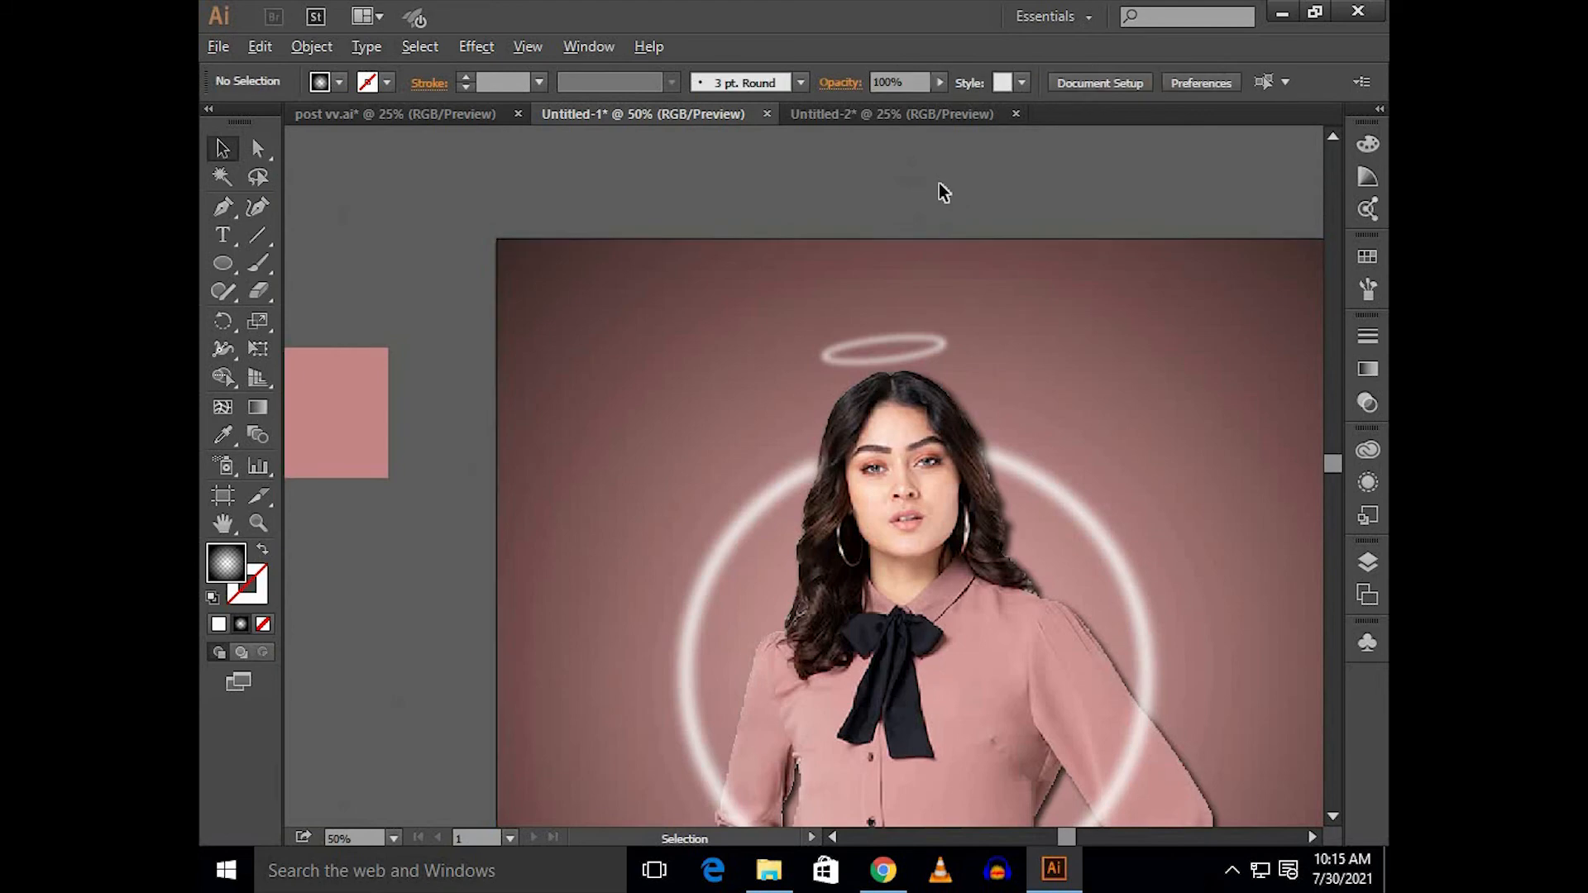
Step: Place the black line-art wings group behind the model and nudge it up so the wings spread from her shoulders
{"action": "scroll", "coordinate": [940, 184], "scroll_direction": "down", "scroll_amount": 1}
{"action": "left_click_drag", "start_coordinate": [1059, 181], "coordinate": [868, 207]}
{"action": "left_click_drag", "start_coordinate": [1124, 377], "coordinate": [981, 294]}
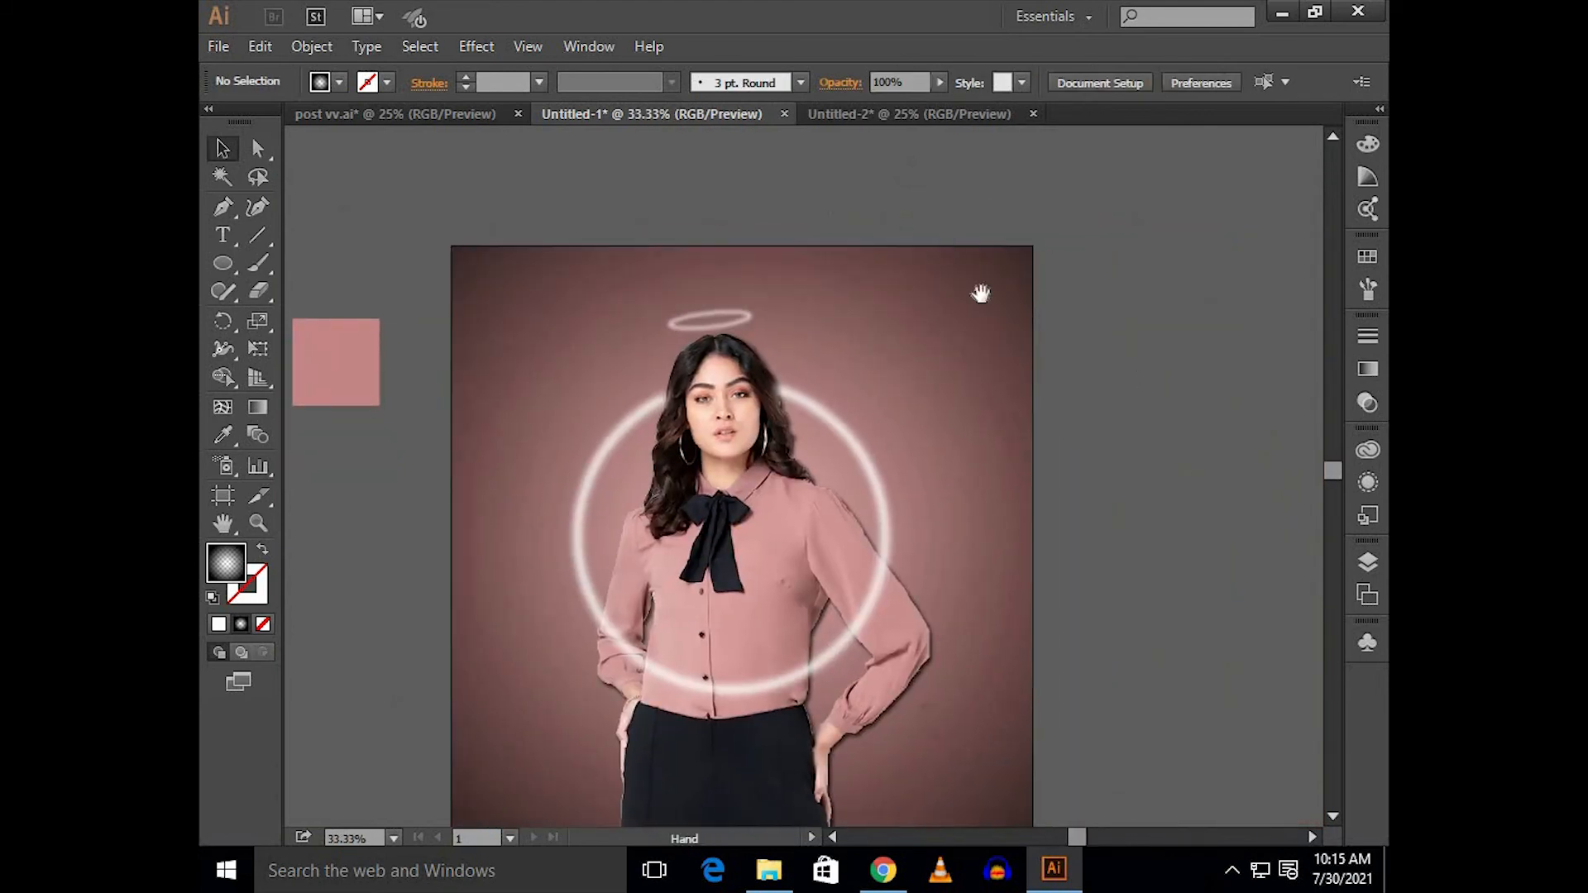
{"action": "left_click_drag", "start_coordinate": [1077, 407], "coordinate": [1024, 376]}
{"action": "left_click_drag", "start_coordinate": [1210, 462], "coordinate": [643, 495]}
{"action": "key", "text": "Up"}
{"action": "key", "text": "Up"}
{"action": "key", "text": "Up"}
{"action": "key", "text": "Up"}
{"action": "key", "text": "Up"}
{"action": "key", "text": "Up"}
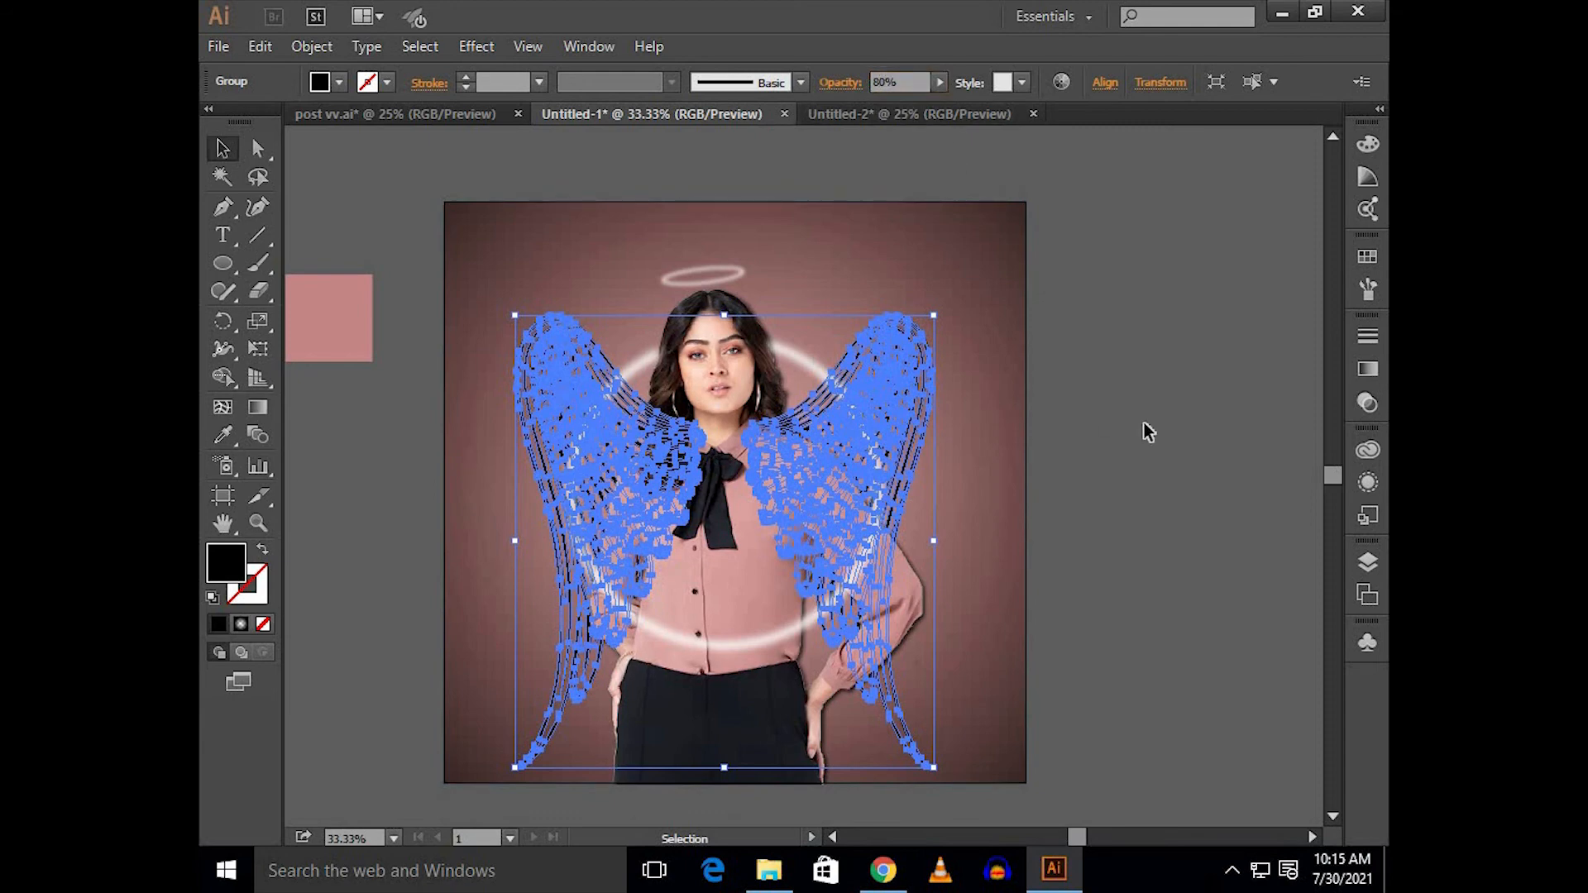
{"action": "left_click", "coordinate": [1036, 432]}
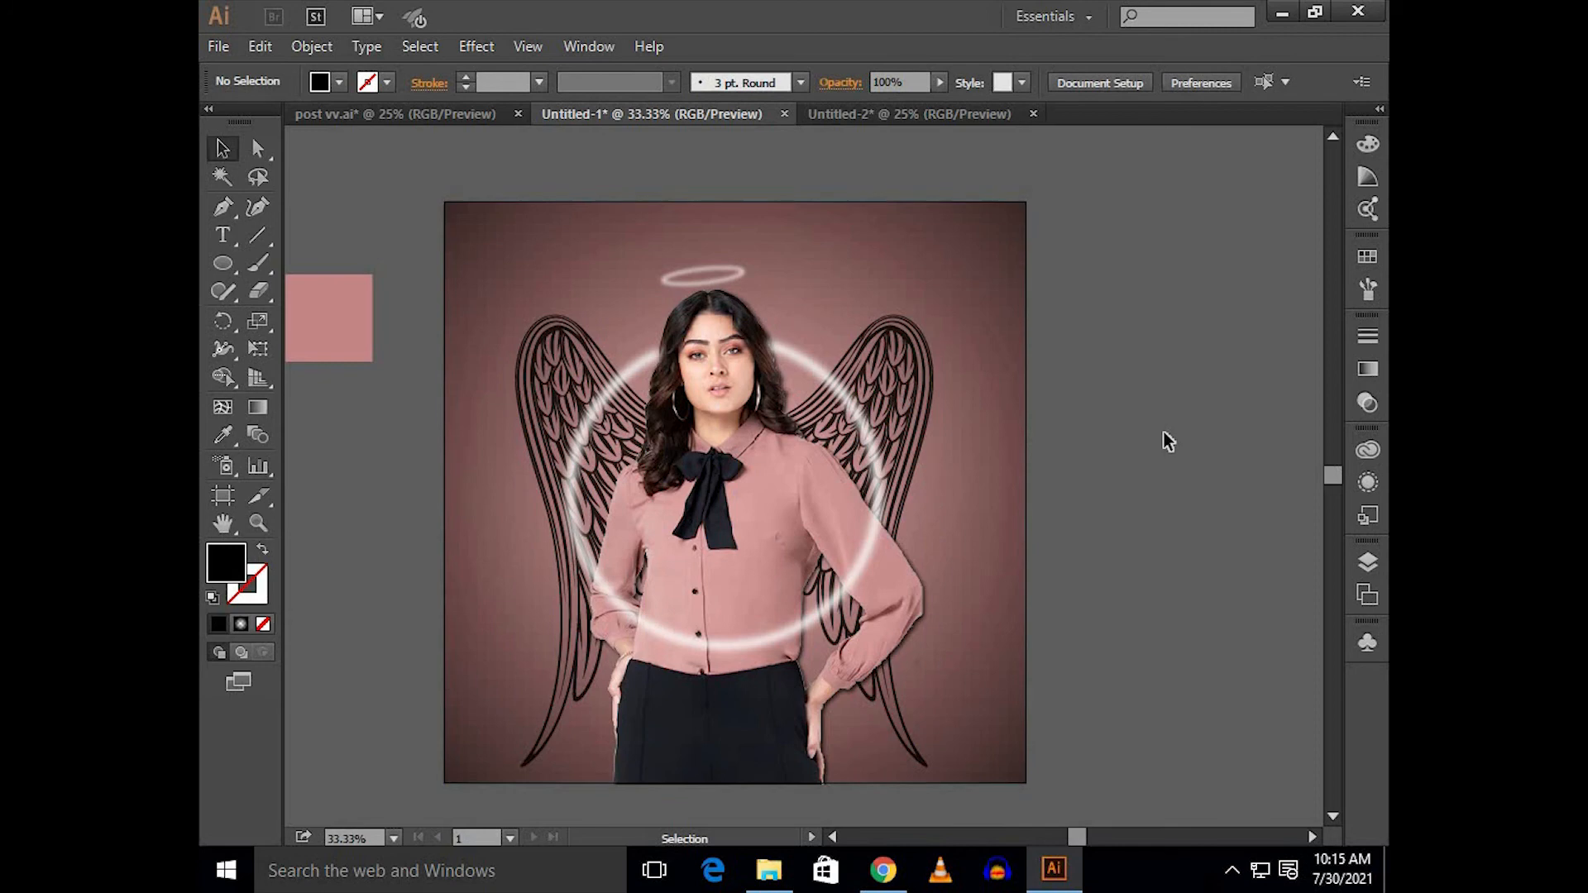
{"action": "left_click_drag", "start_coordinate": [1117, 442], "coordinate": [1137, 440]}
{"action": "scroll", "coordinate": [1187, 439], "scroll_direction": "right", "scroll_amount": 10}
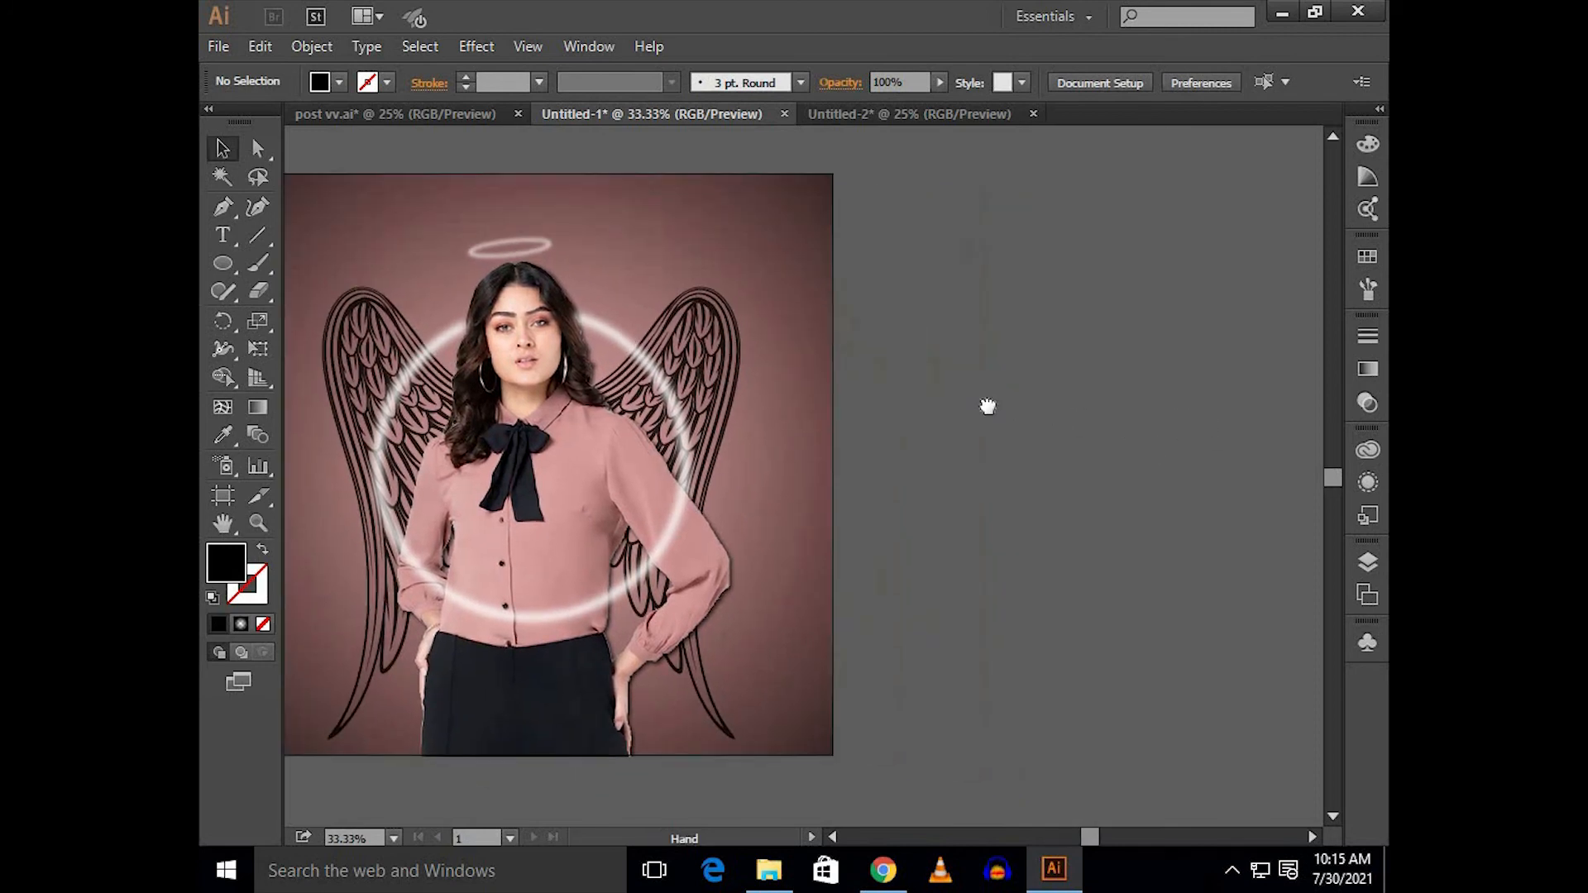
{"action": "scroll", "coordinate": [1061, 373], "scroll_direction": "down", "scroll_amount": 1}
{"action": "left_click_drag", "start_coordinate": [1061, 373], "coordinate": [997, 462]}
{"action": "left_click_drag", "start_coordinate": [1151, 284], "coordinate": [994, 451]}
{"action": "left_click_drag", "start_coordinate": [1247, 430], "coordinate": [784, 486]}
{"action": "scroll", "coordinate": [767, 468], "scroll_direction": "up", "scroll_amount": 2}
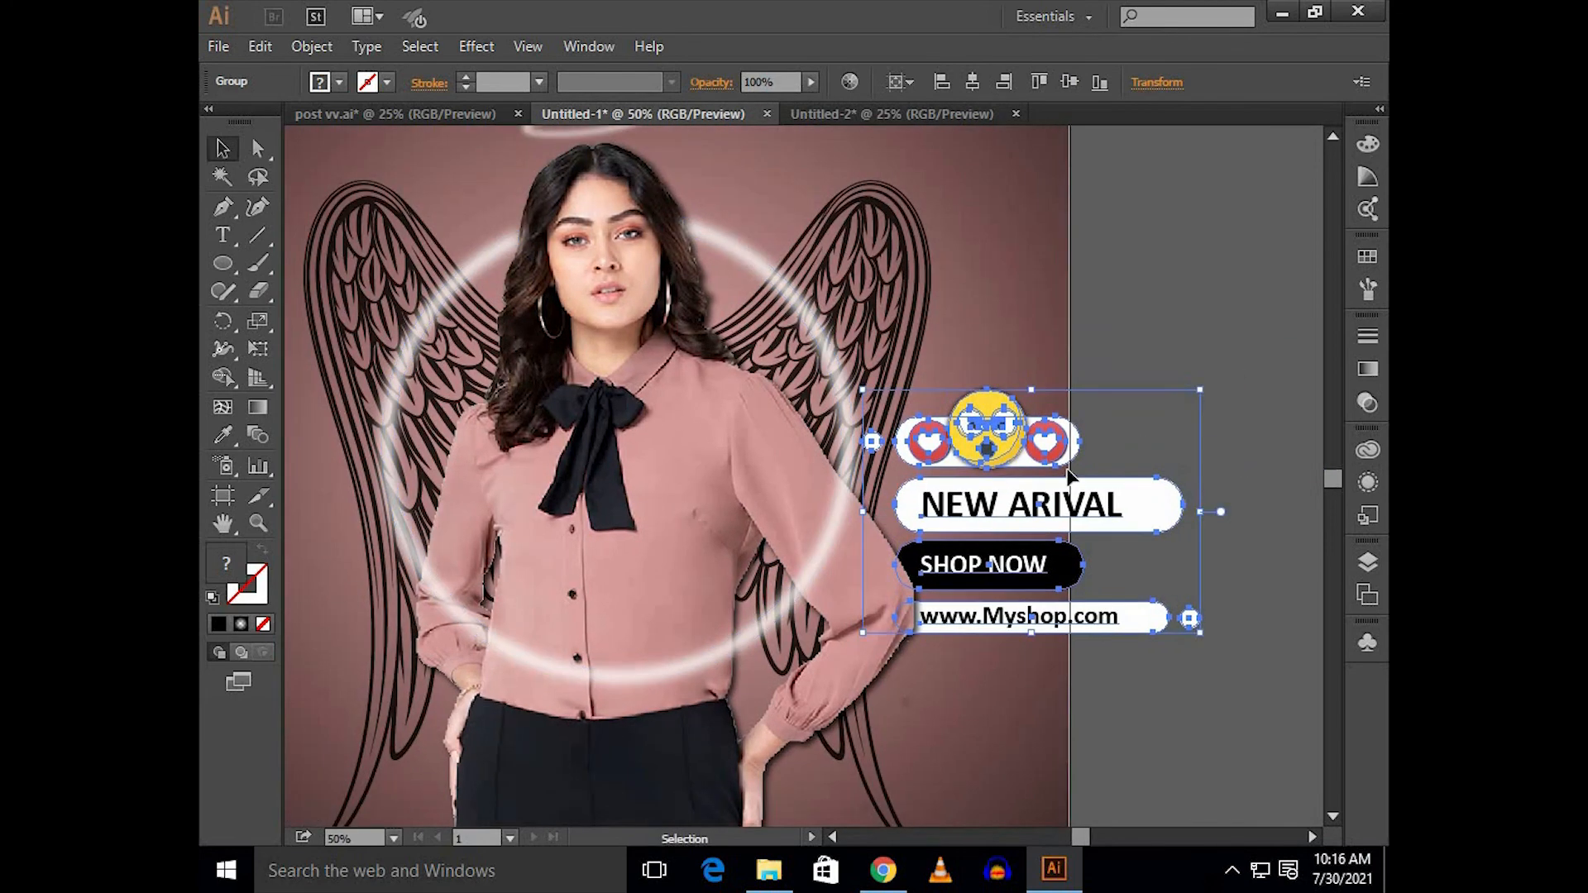
{"action": "left_click_drag", "start_coordinate": [1015, 498], "coordinate": [899, 504]}
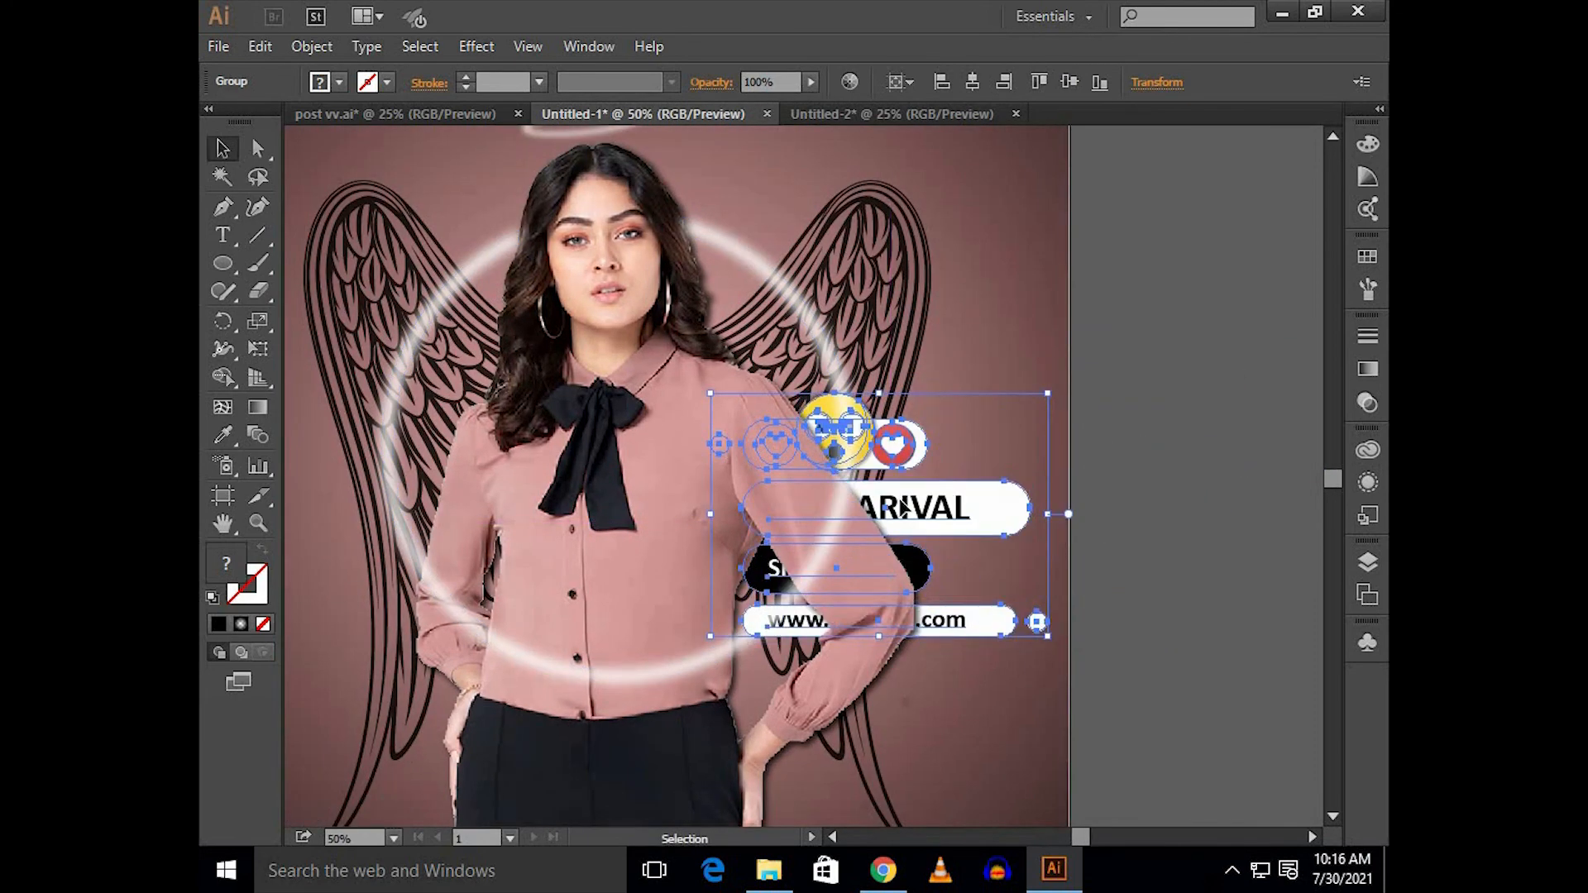
Step: Bring the promotional group to the front, above the model and the ring
{"action": "right_click", "coordinate": [900, 502]}
{"action": "mouse_move", "coordinate": [951, 694]}
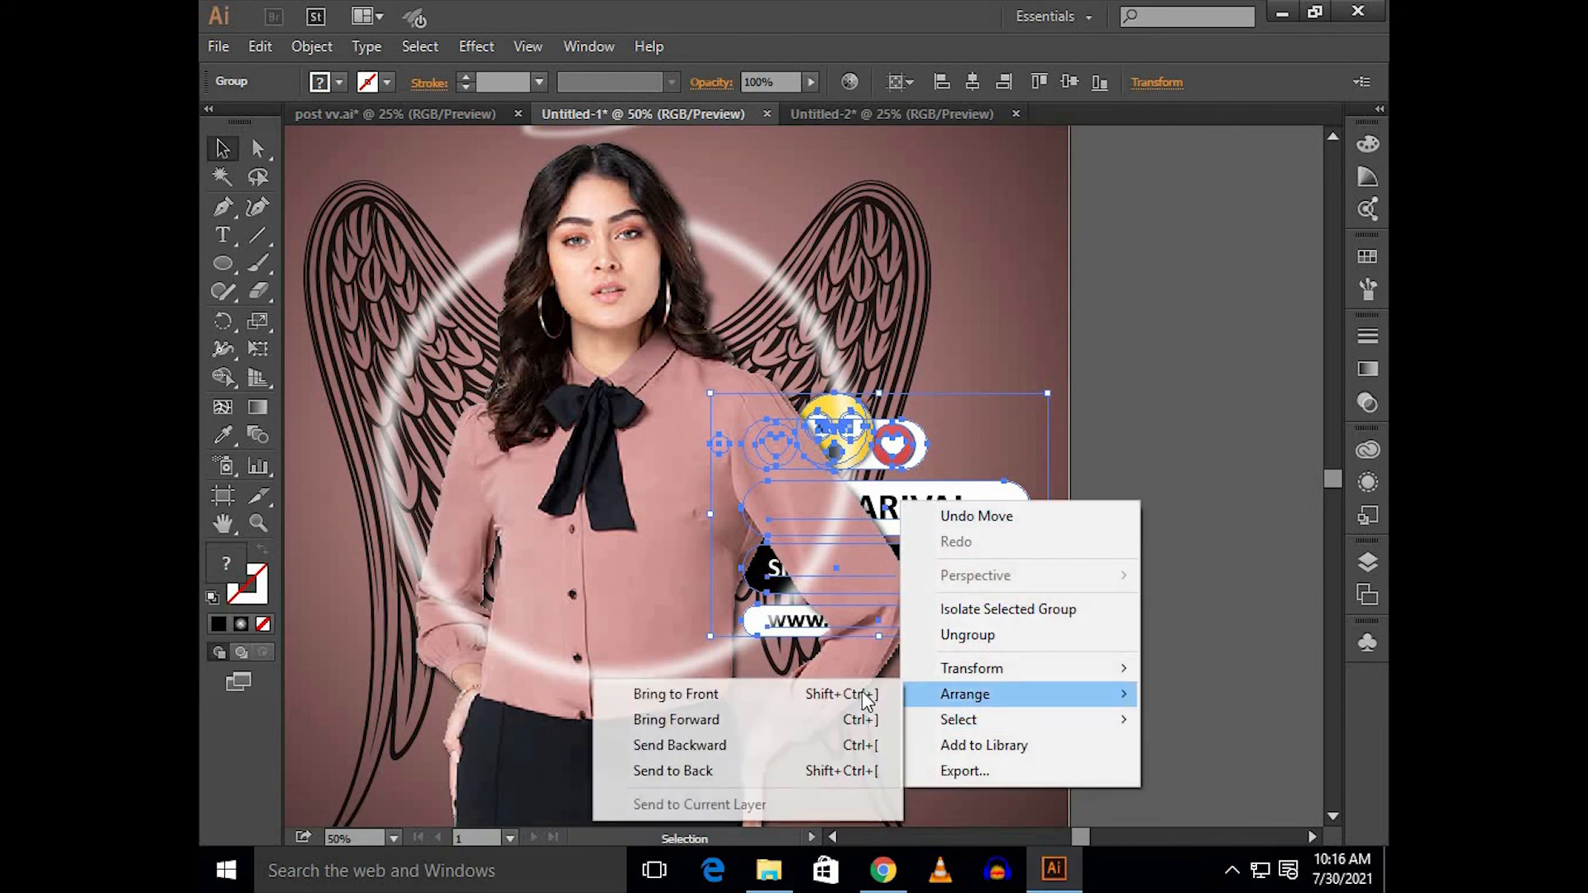
{"action": "left_click", "coordinate": [802, 693]}
{"action": "left_click", "coordinate": [1250, 492]}
Step: Shift the promotional group slightly up and left, and scale it down a little over the model's arm
{"action": "left_click", "coordinate": [903, 451]}
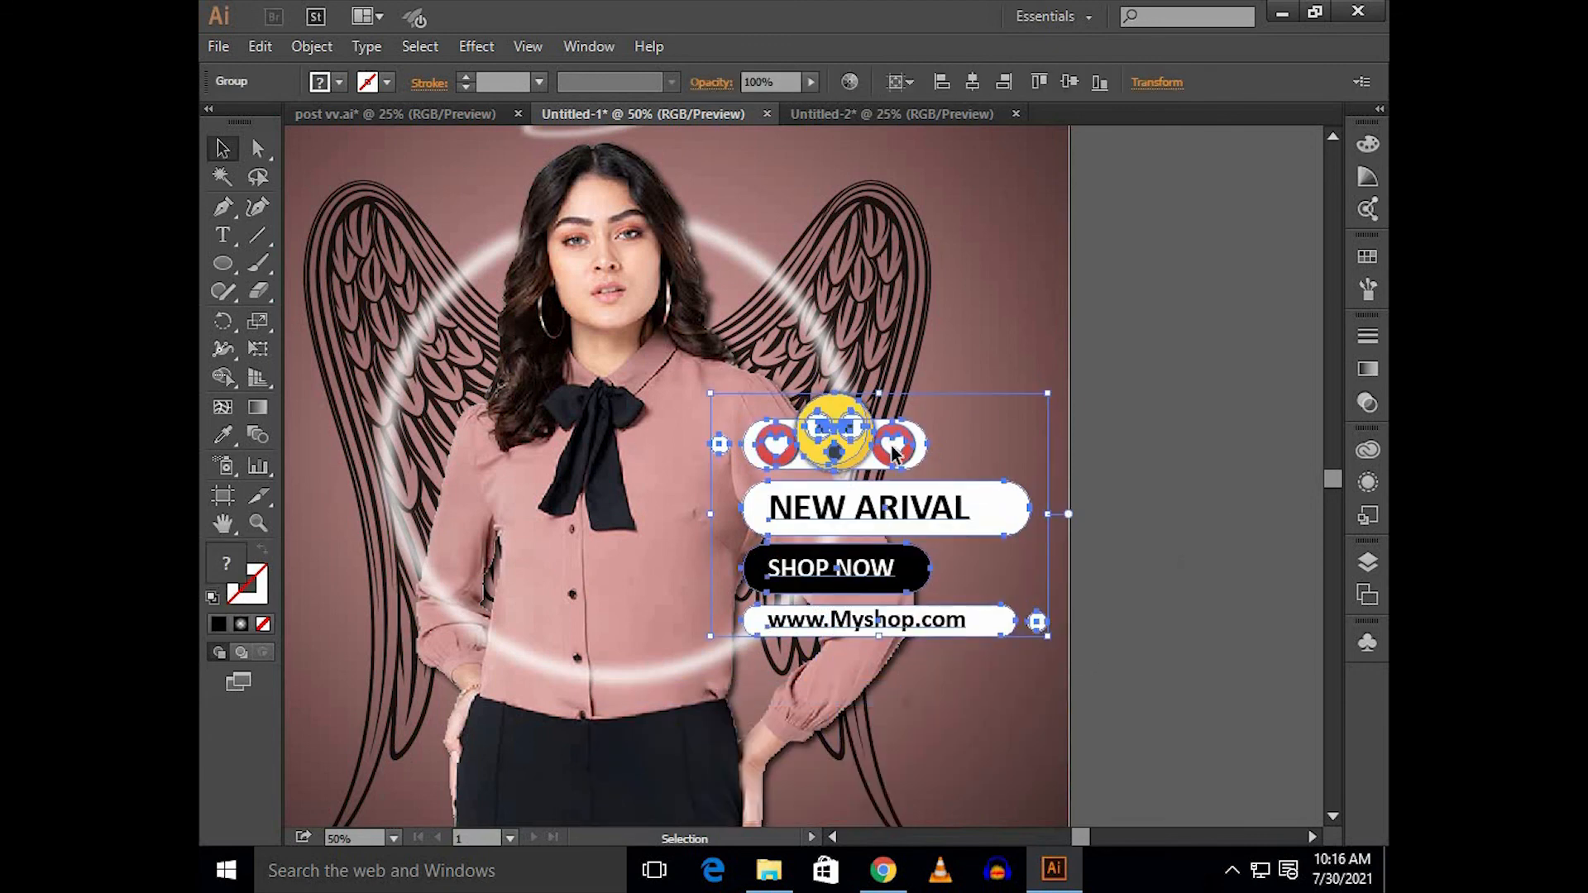
{"action": "key", "text": "shift+Up"}
{"action": "key", "text": "shift+Left"}
{"action": "key", "text": "shift+Left"}
{"action": "key", "text": "shift+Left"}
{"action": "key", "text": "shift+Left"}
{"action": "key", "text": "shift+Left"}
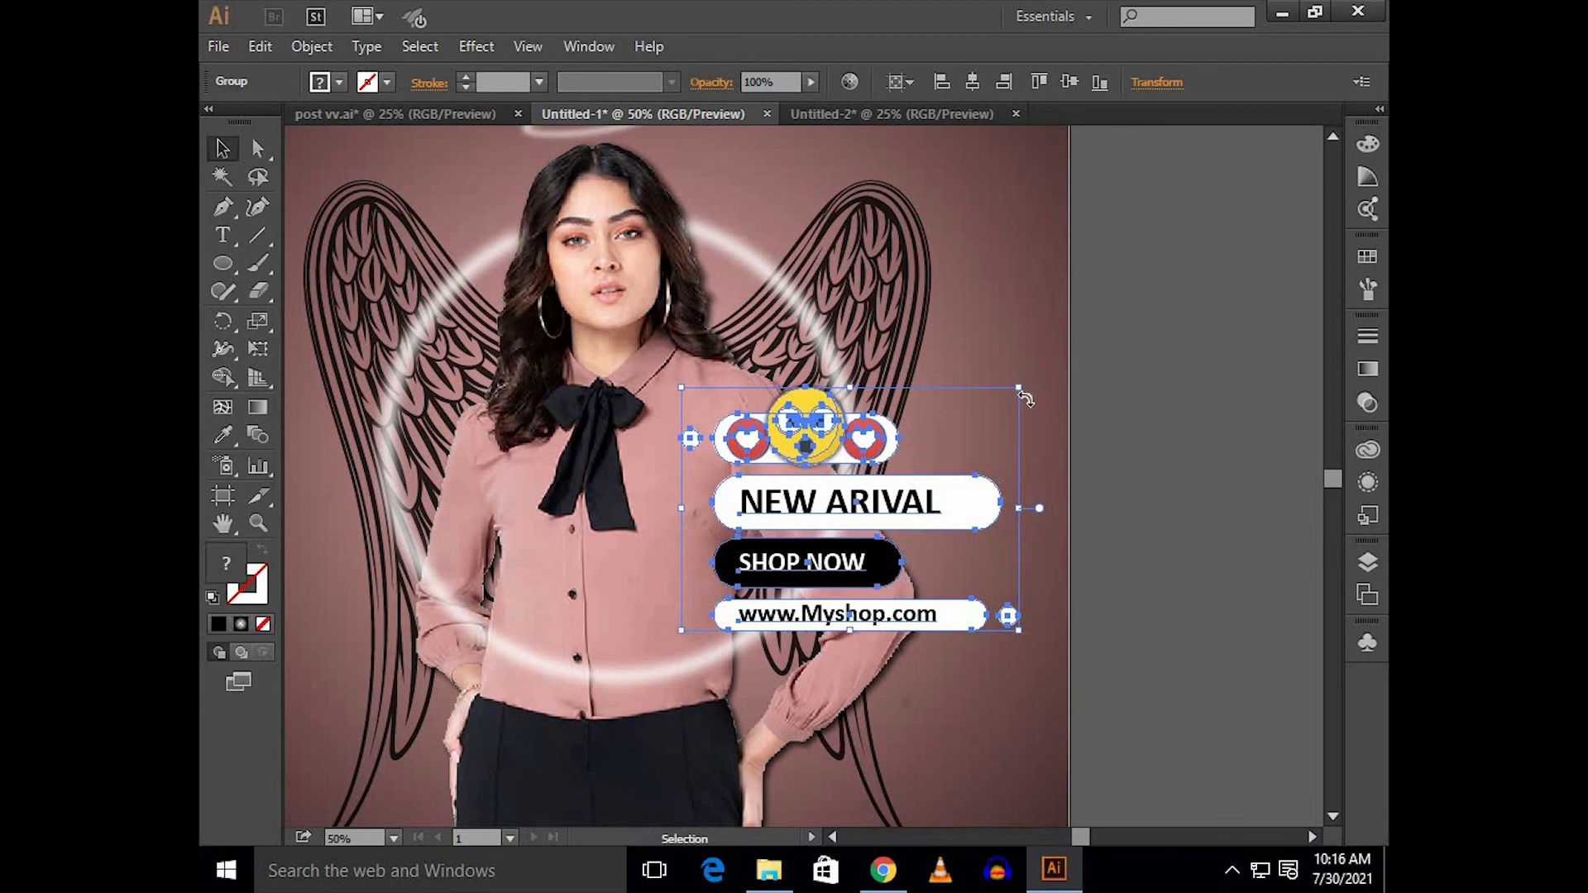
{"action": "left_click_drag", "start_coordinate": [1016, 389], "coordinate": [1008, 396]}
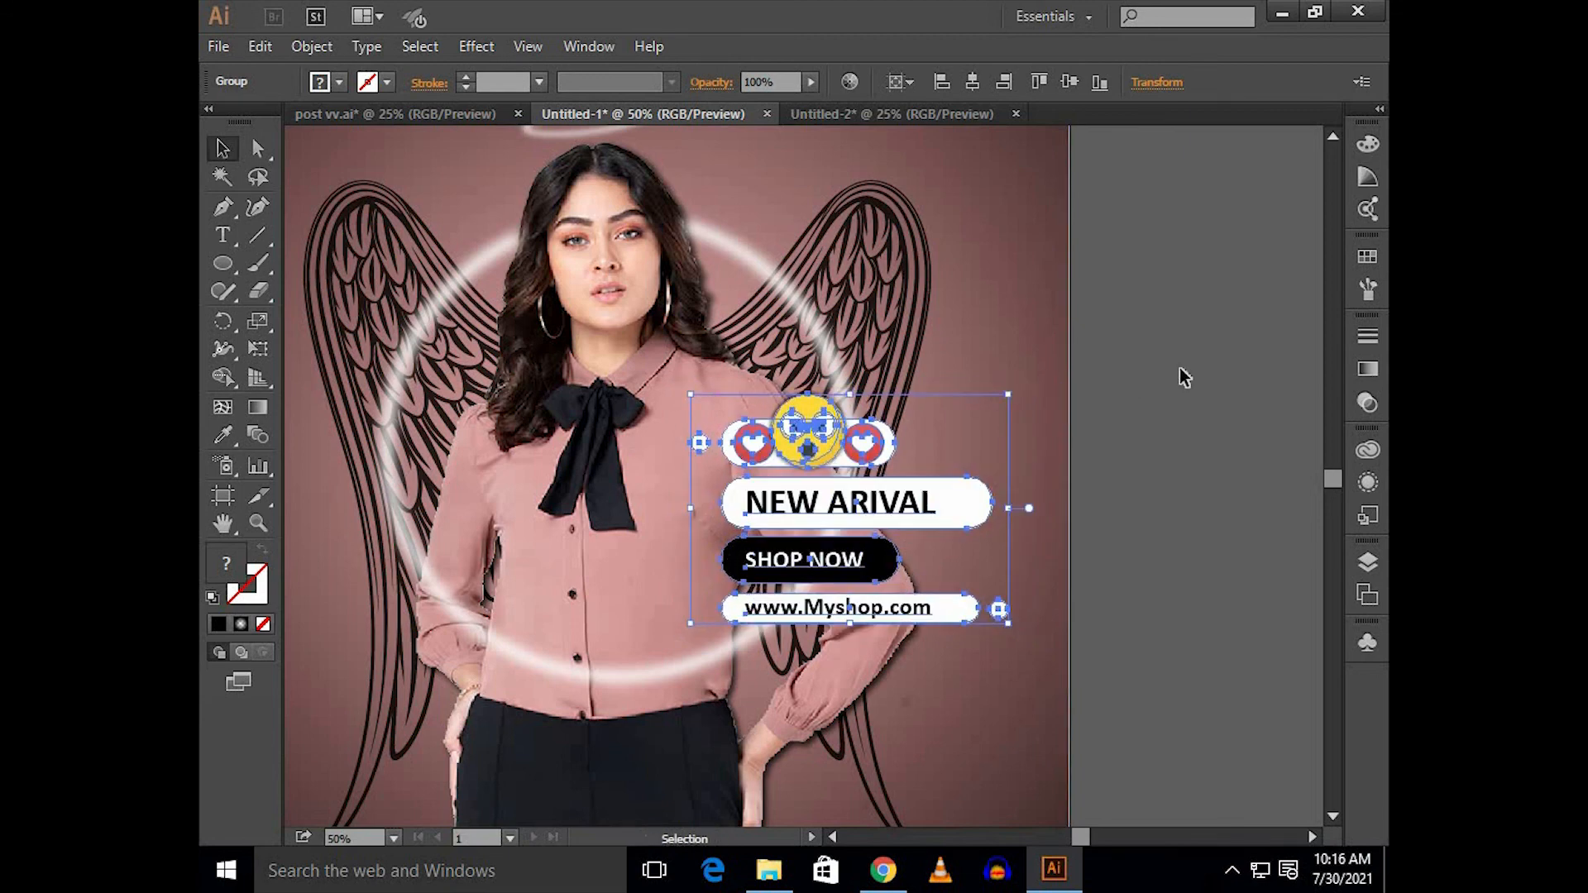
{"action": "key", "text": "shift+Left"}
{"action": "left_click", "coordinate": [1151, 372]}
{"action": "scroll", "coordinate": [1151, 365], "scroll_direction": "down", "scroll_amount": 2}
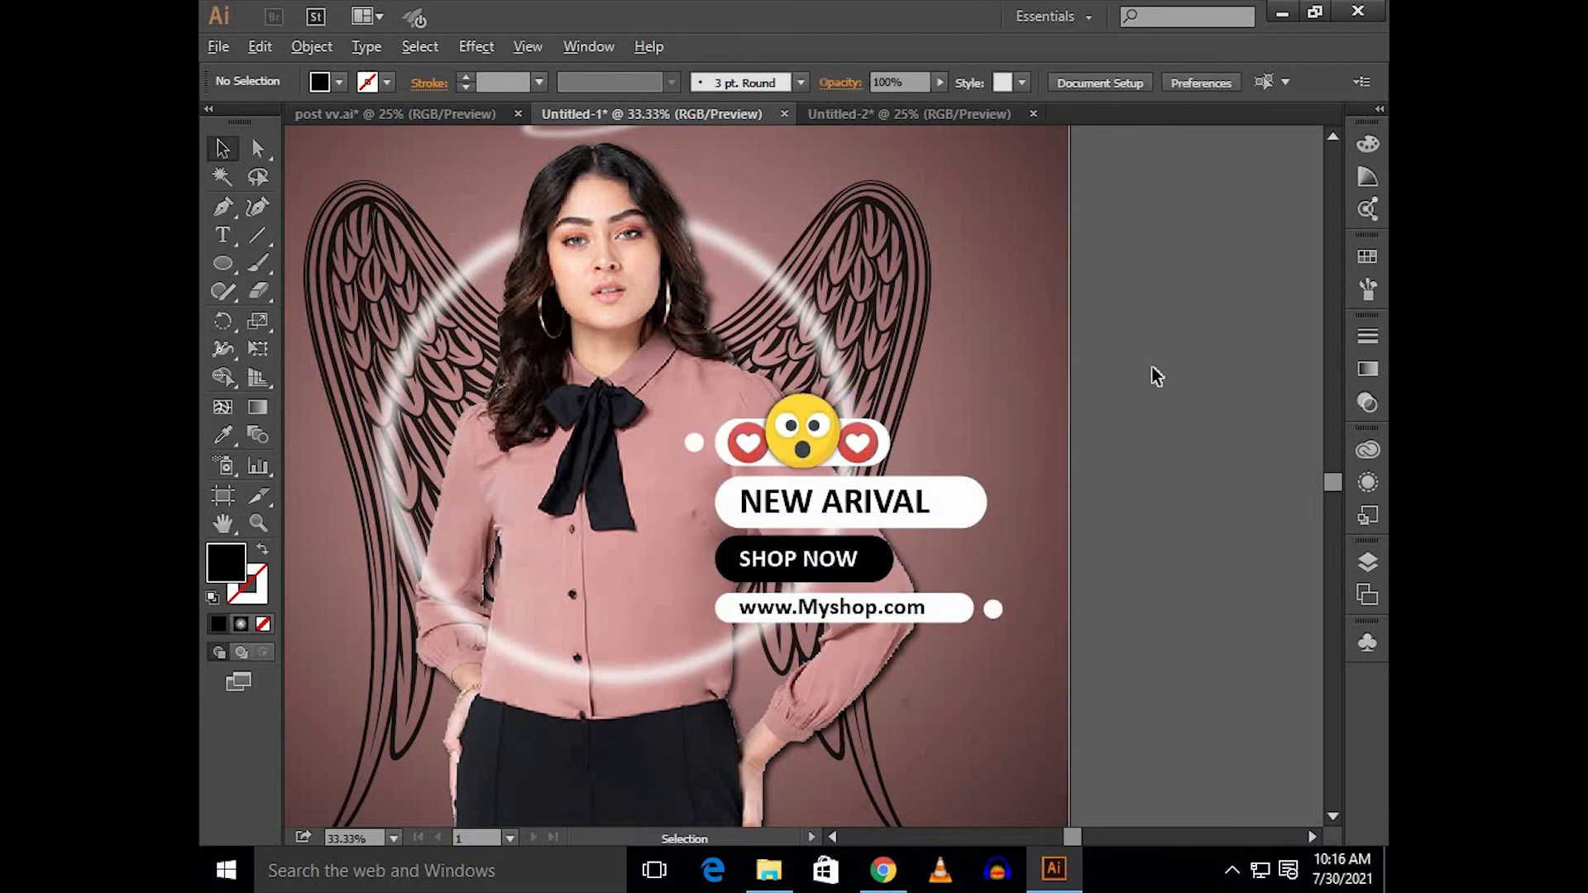
{"action": "left_click_drag", "start_coordinate": [1064, 383], "coordinate": [1022, 406]}
{"action": "left_click_drag", "start_coordinate": [1150, 365], "coordinate": [1108, 389]}
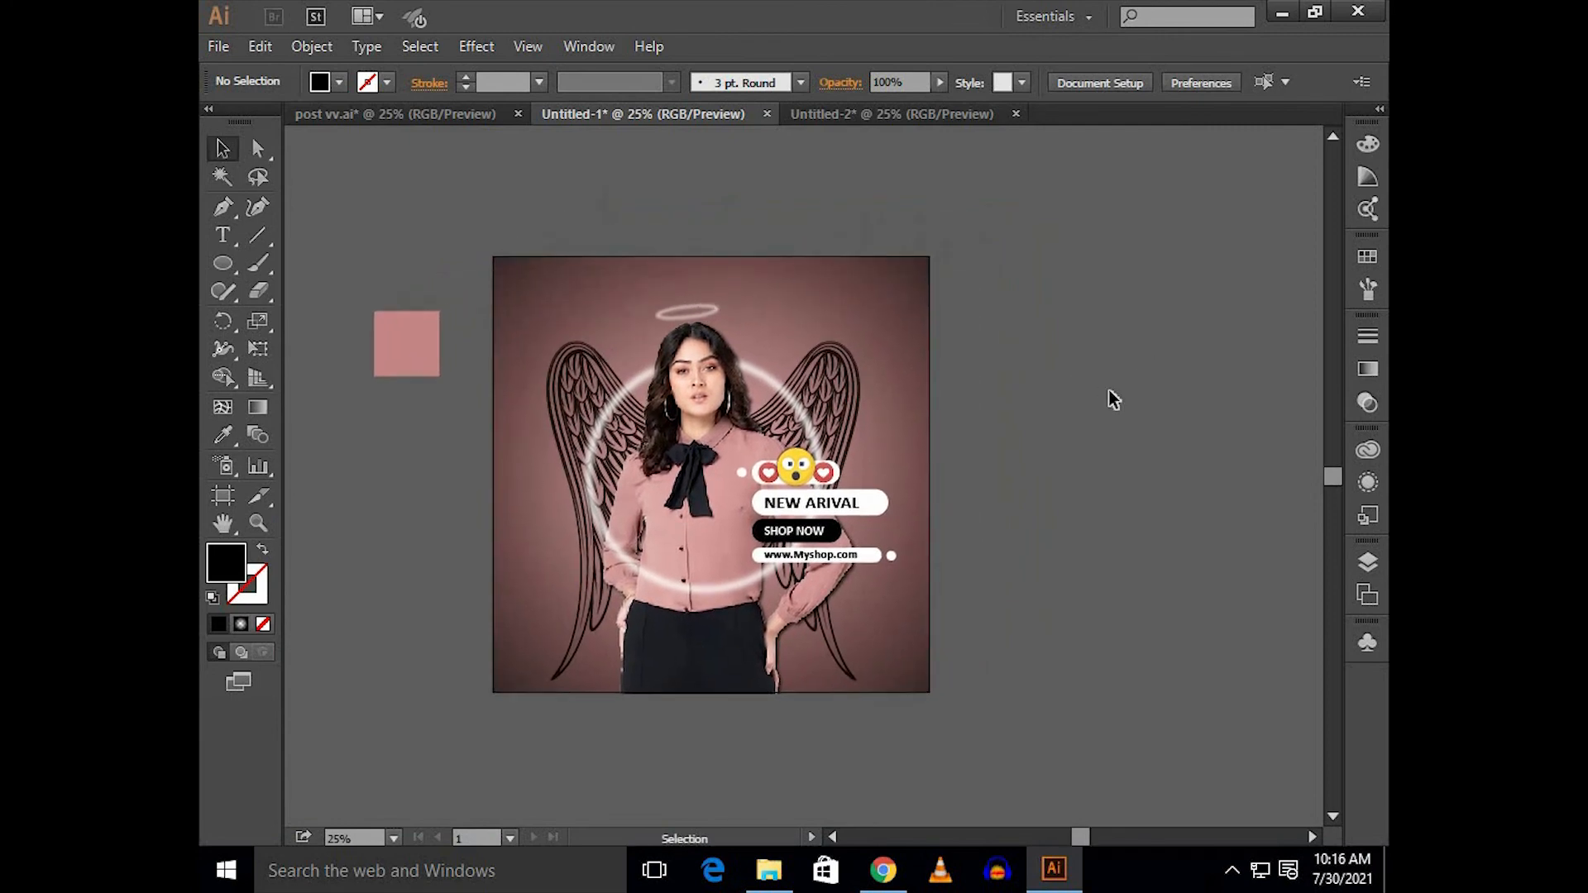